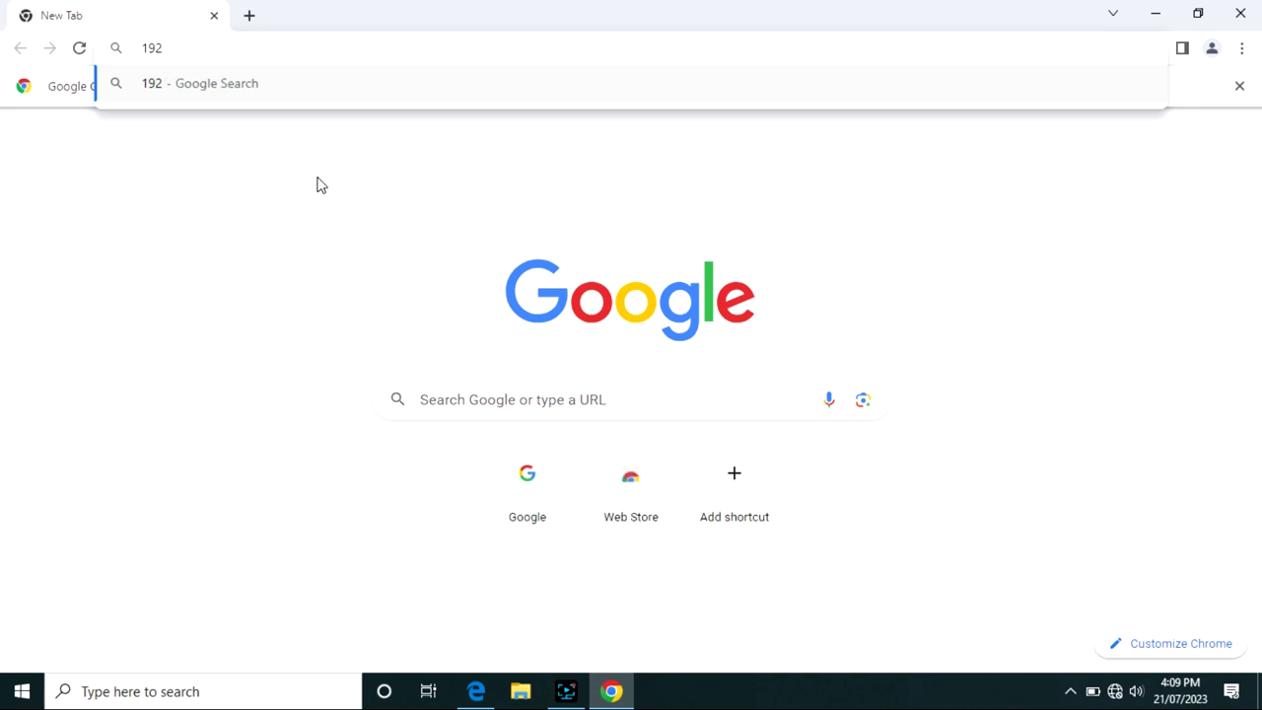
- Open the printer's web page at 192.168.1.120, proceeding past the browser's unsafe connection page
{"action": "type", "text": ".168"}
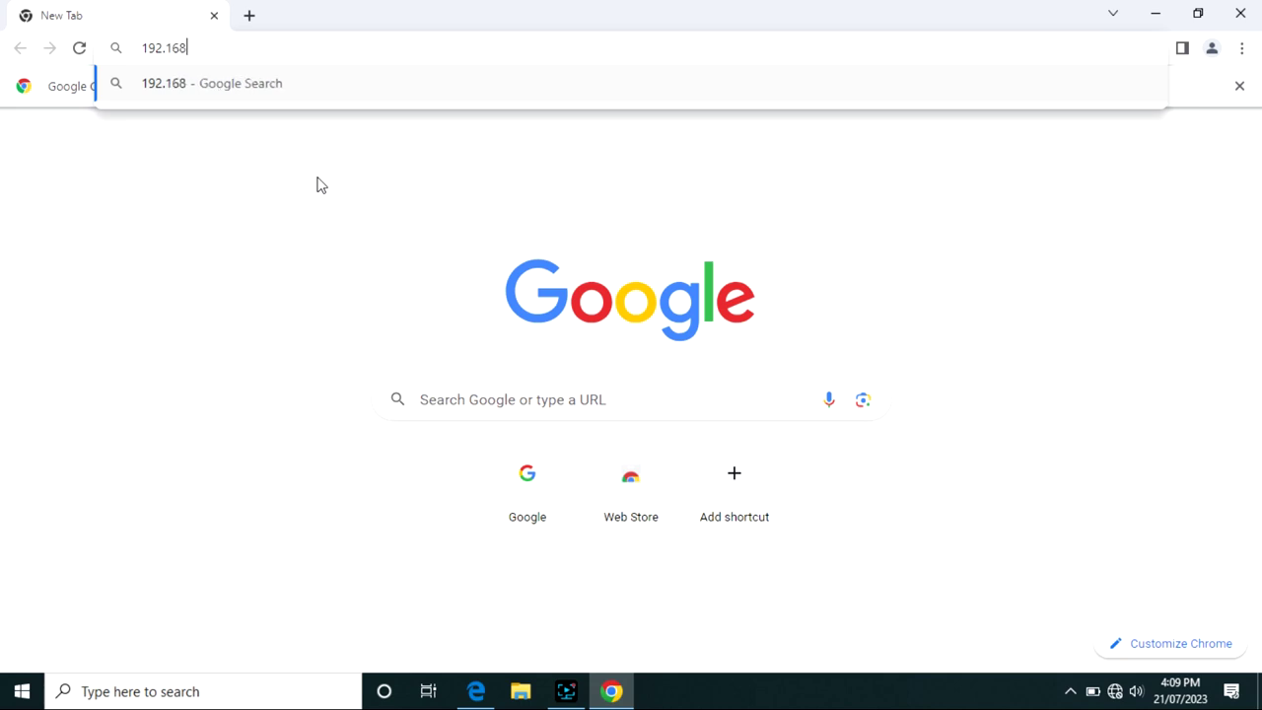
{"action": "type", "text": ".1.12"}
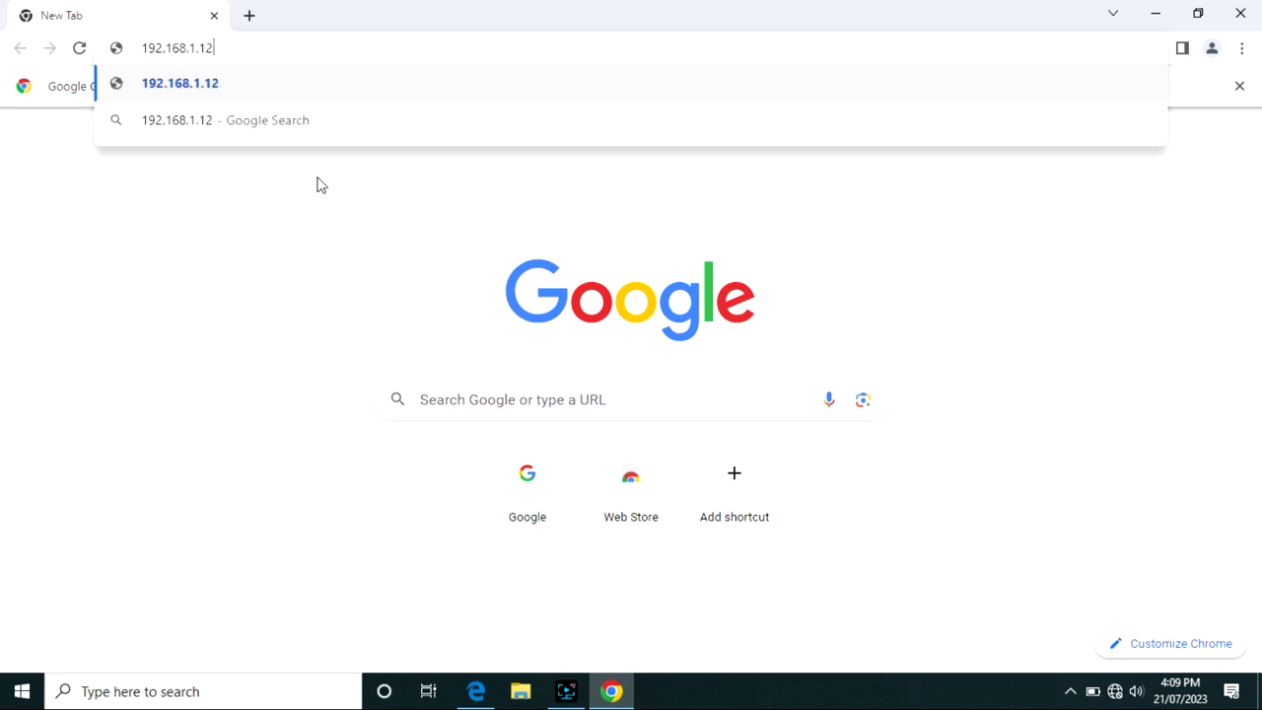
{"action": "type", "text": "0"}
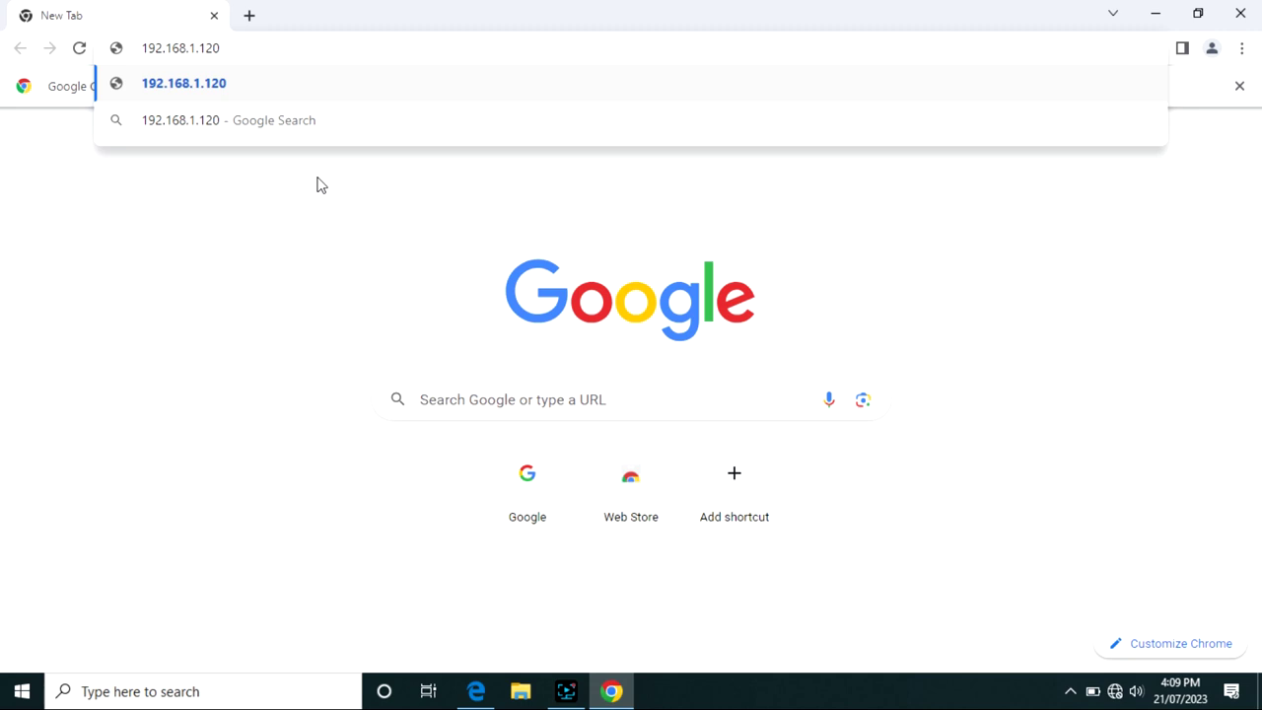
{"action": "key", "text": "Return"}
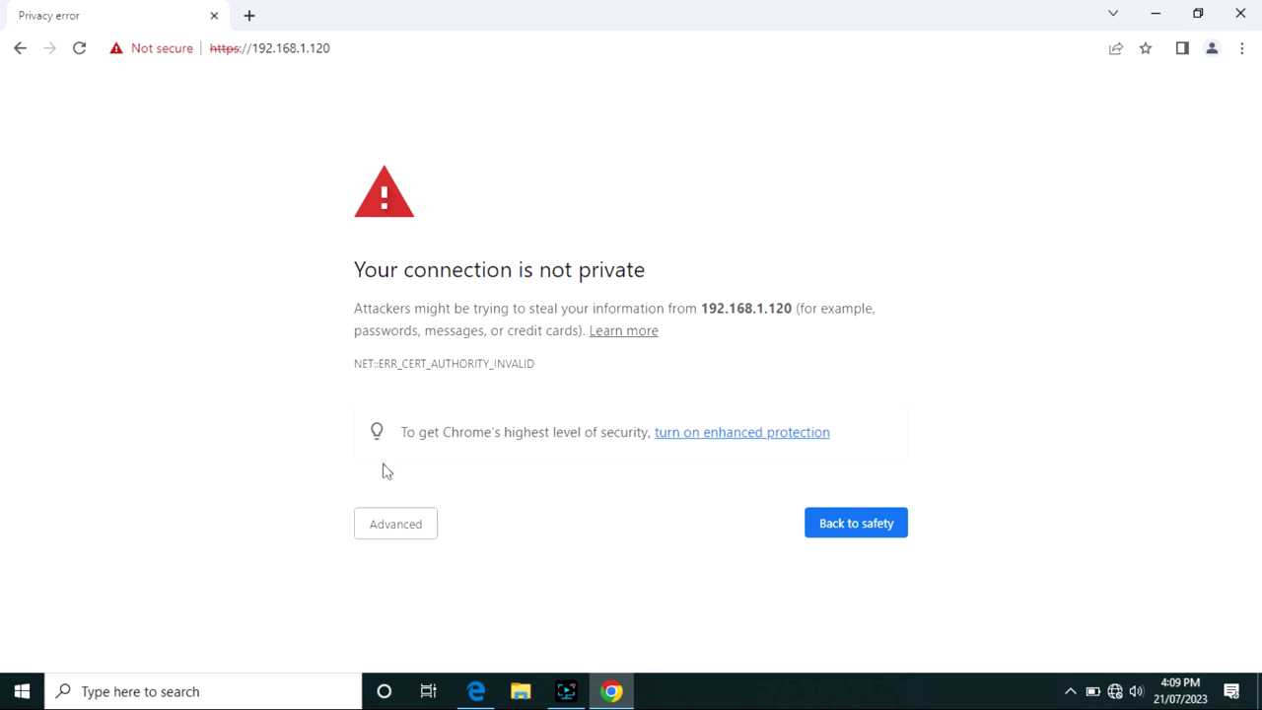
{"action": "left_click", "coordinate": [392, 530]}
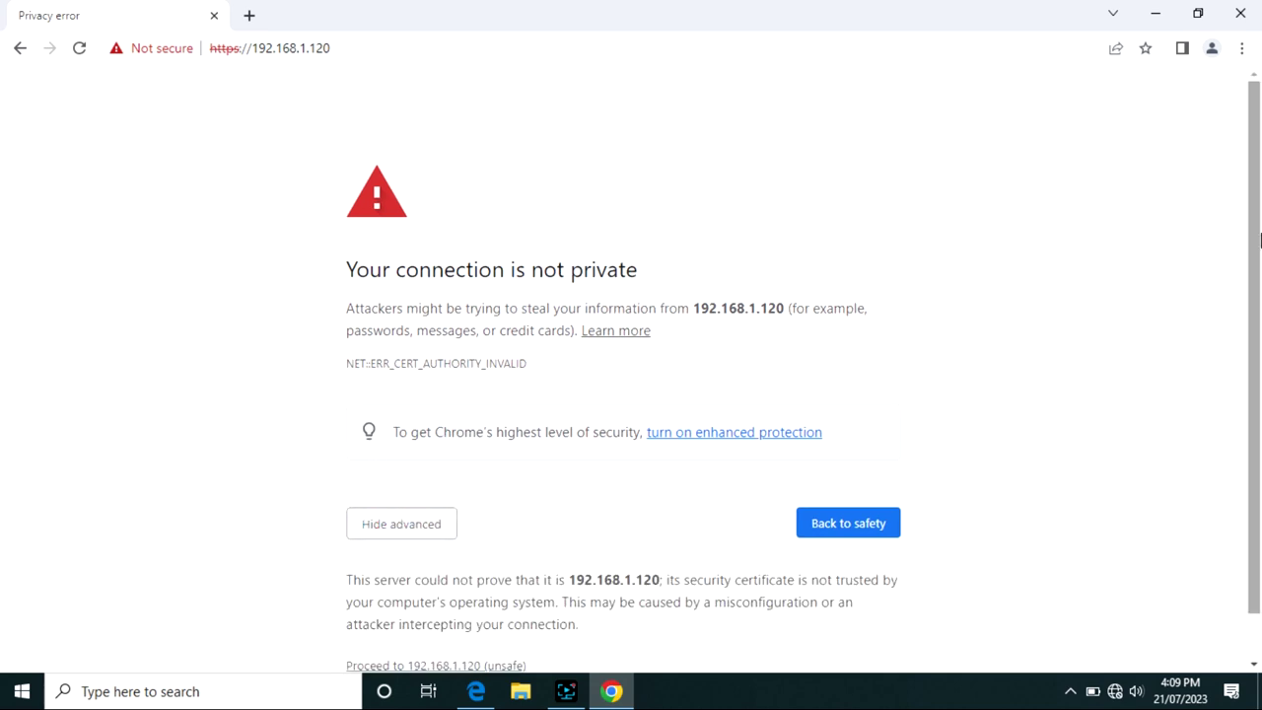
{"action": "scroll", "coordinate": [1258, 237], "scroll_direction": "down", "scroll_amount": 1}
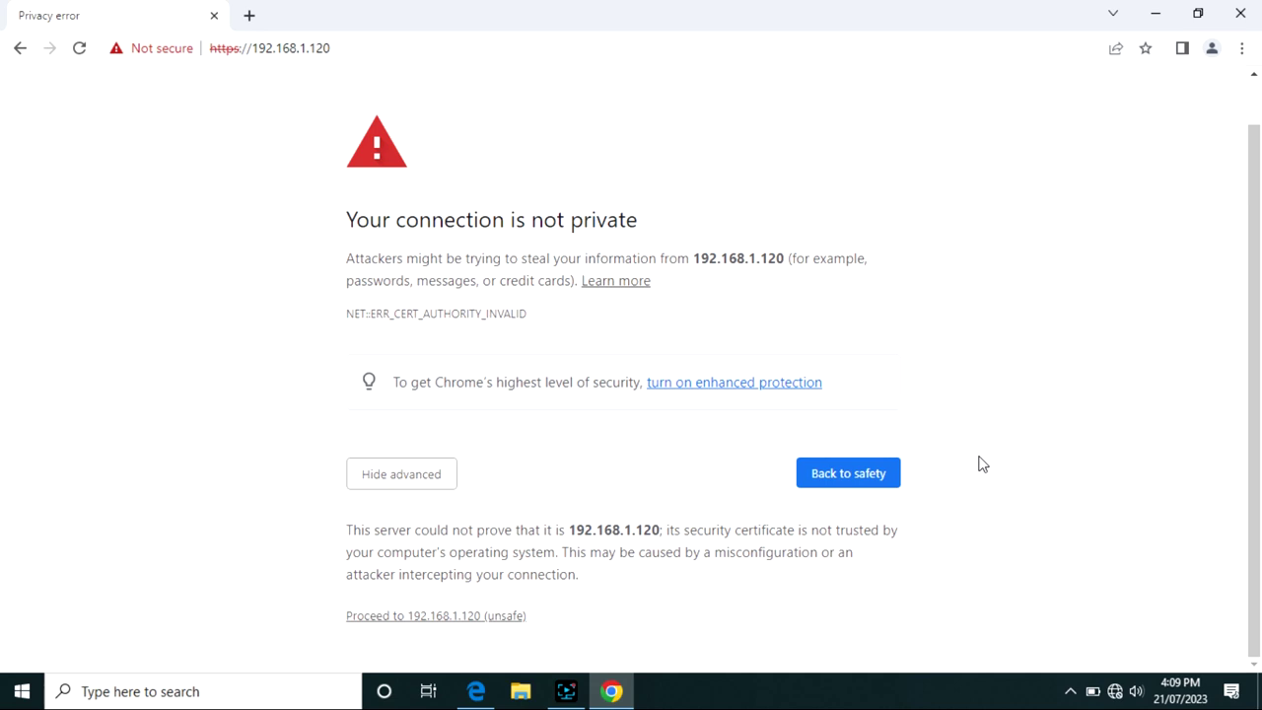
{"action": "left_click", "coordinate": [513, 617]}
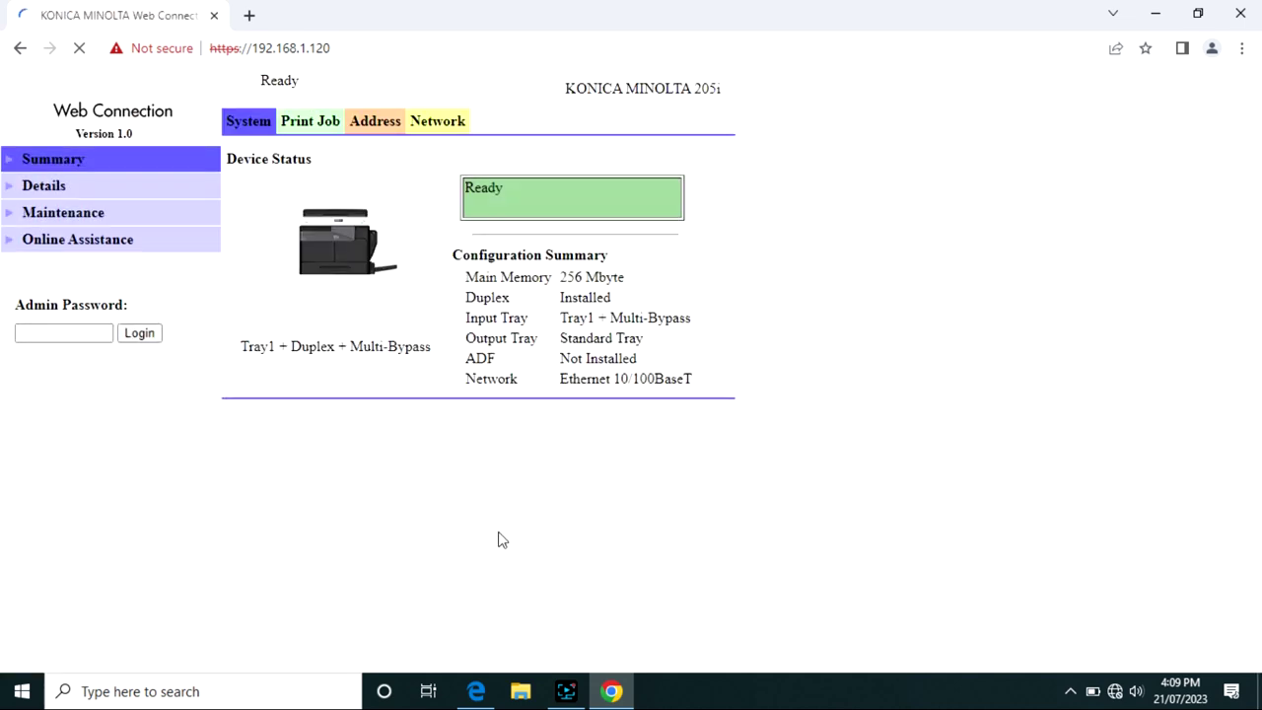
- Log in to the printer's admin mode with the admin password
{"action": "left_click", "coordinate": [70, 332]}
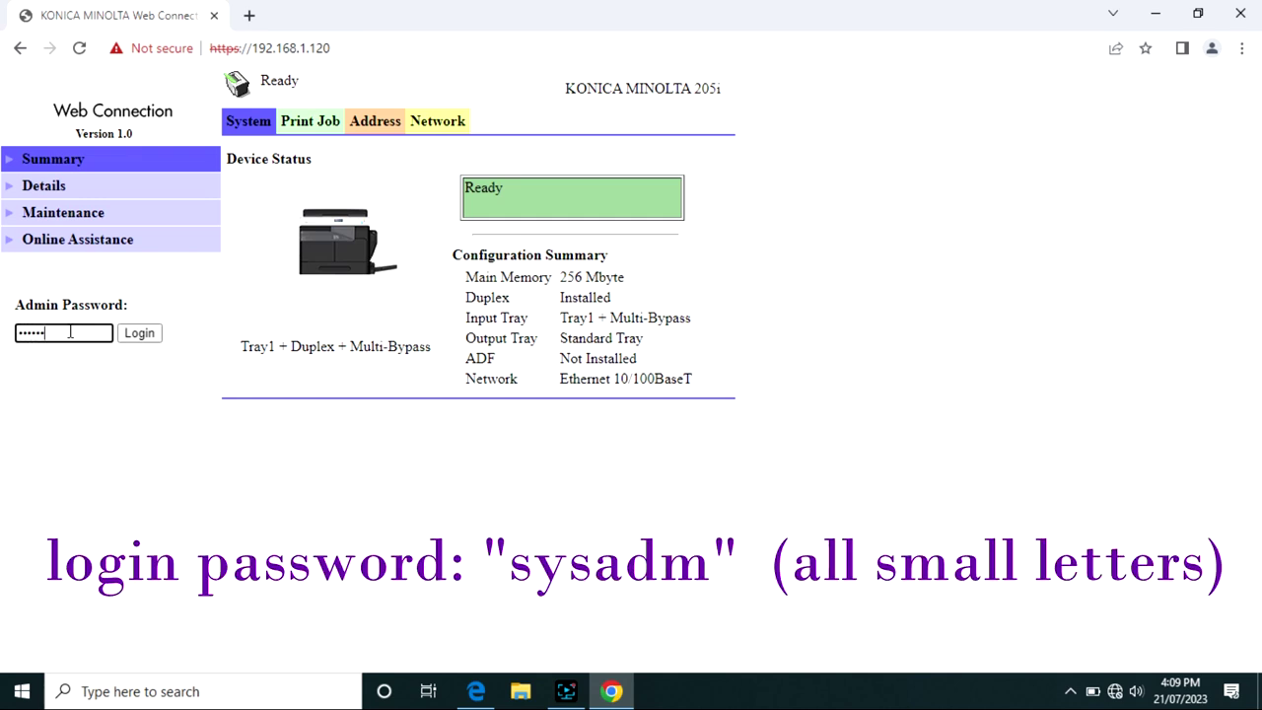
{"action": "left_click", "coordinate": [136, 334]}
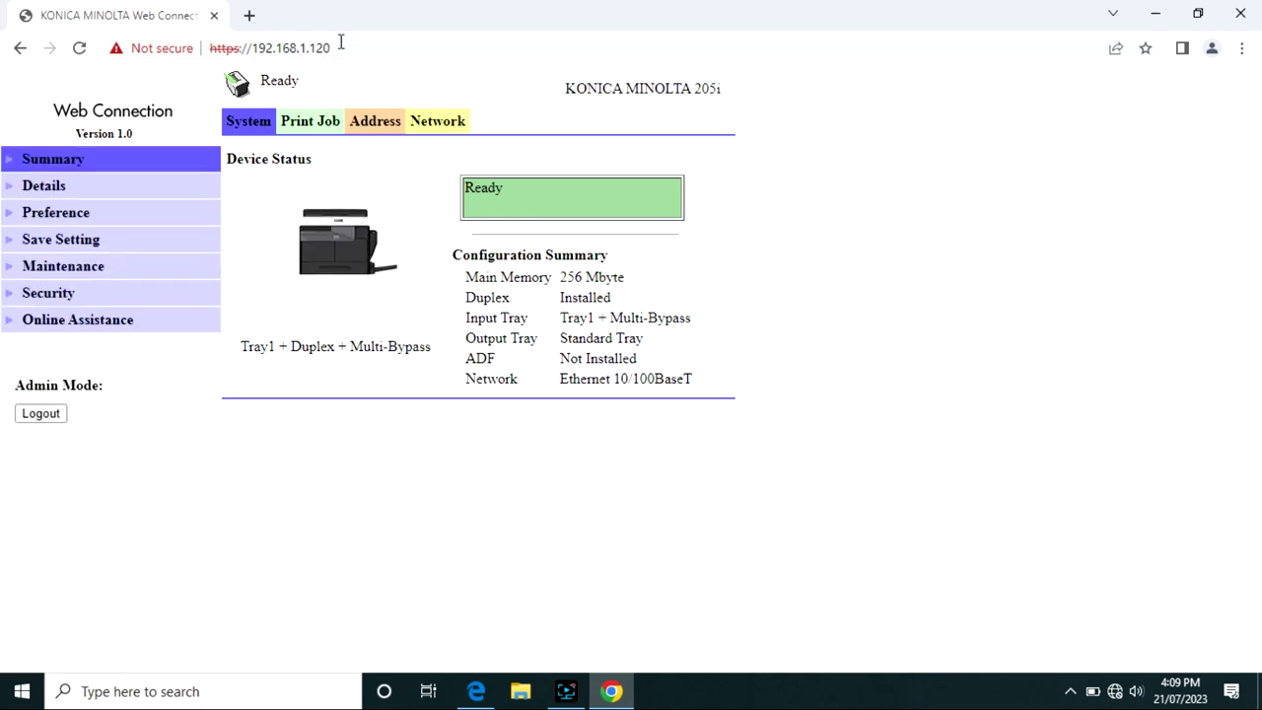
- Start registering speed dial number 252 in the Scan to Server range with SMB as the destination type
{"action": "left_click", "coordinate": [375, 127]}
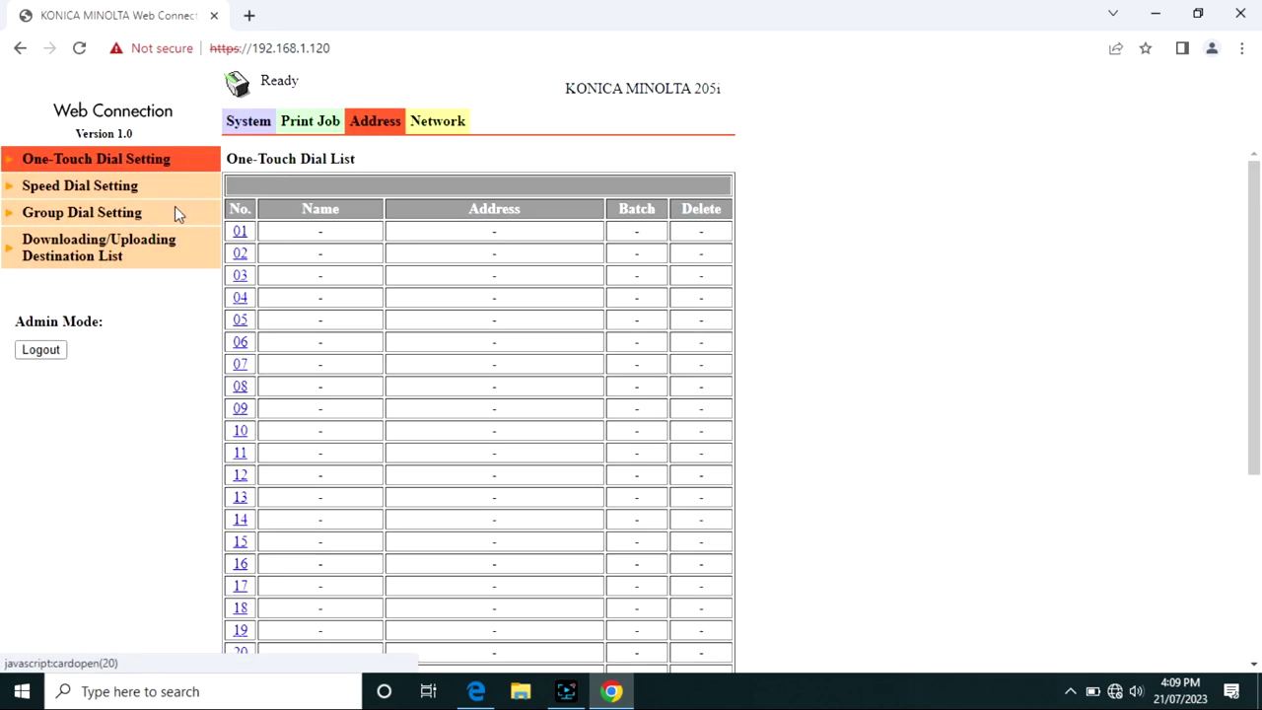
{"action": "left_click", "coordinate": [126, 189]}
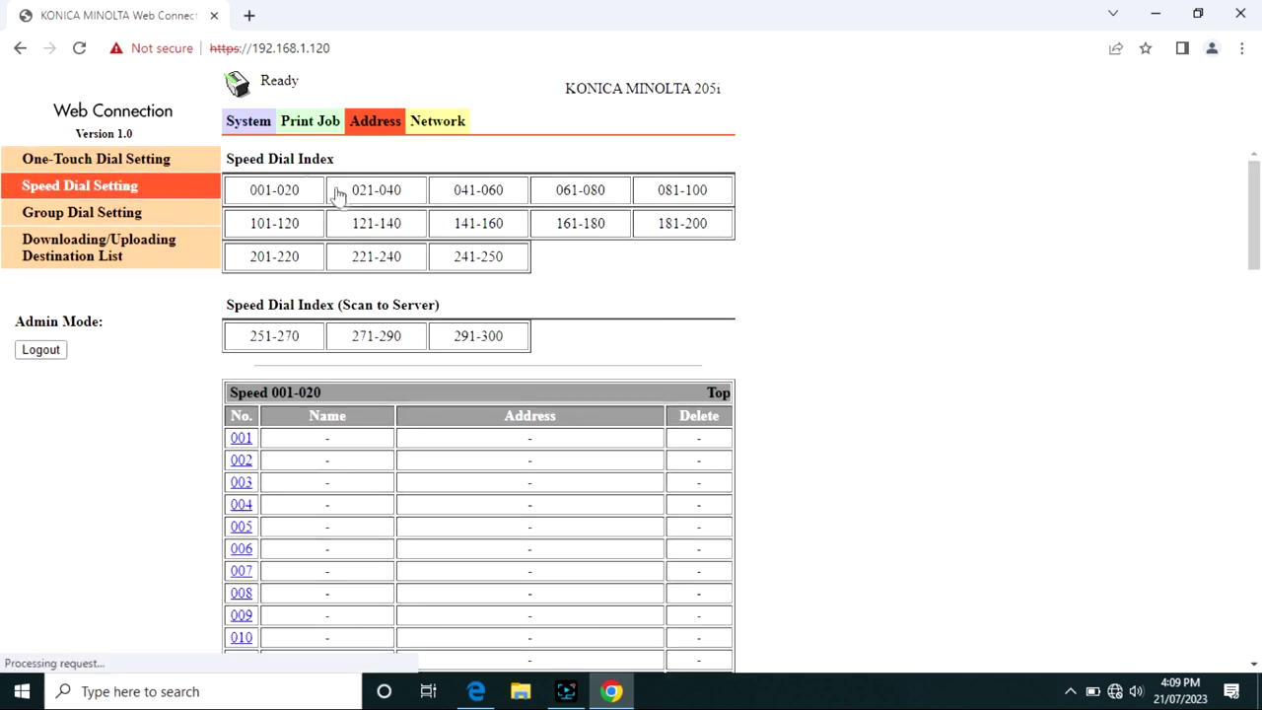
{"action": "left_click", "coordinate": [282, 337]}
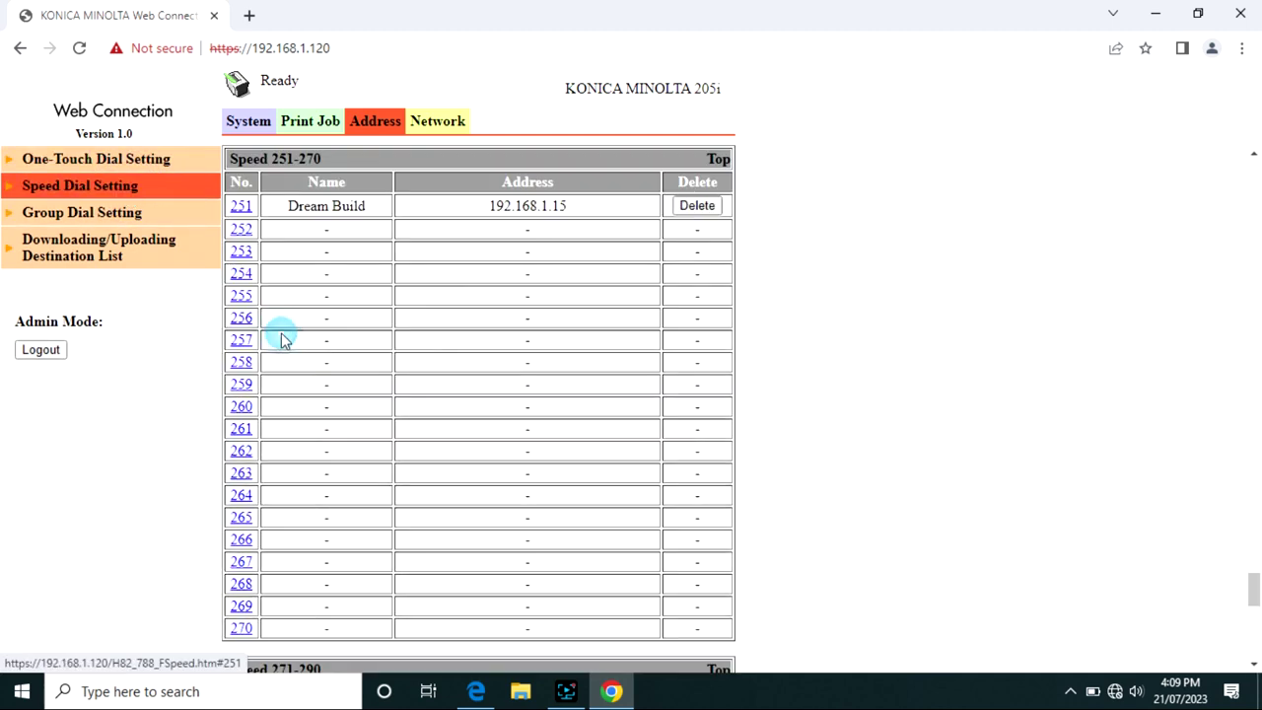
{"action": "left_click", "coordinate": [243, 227]}
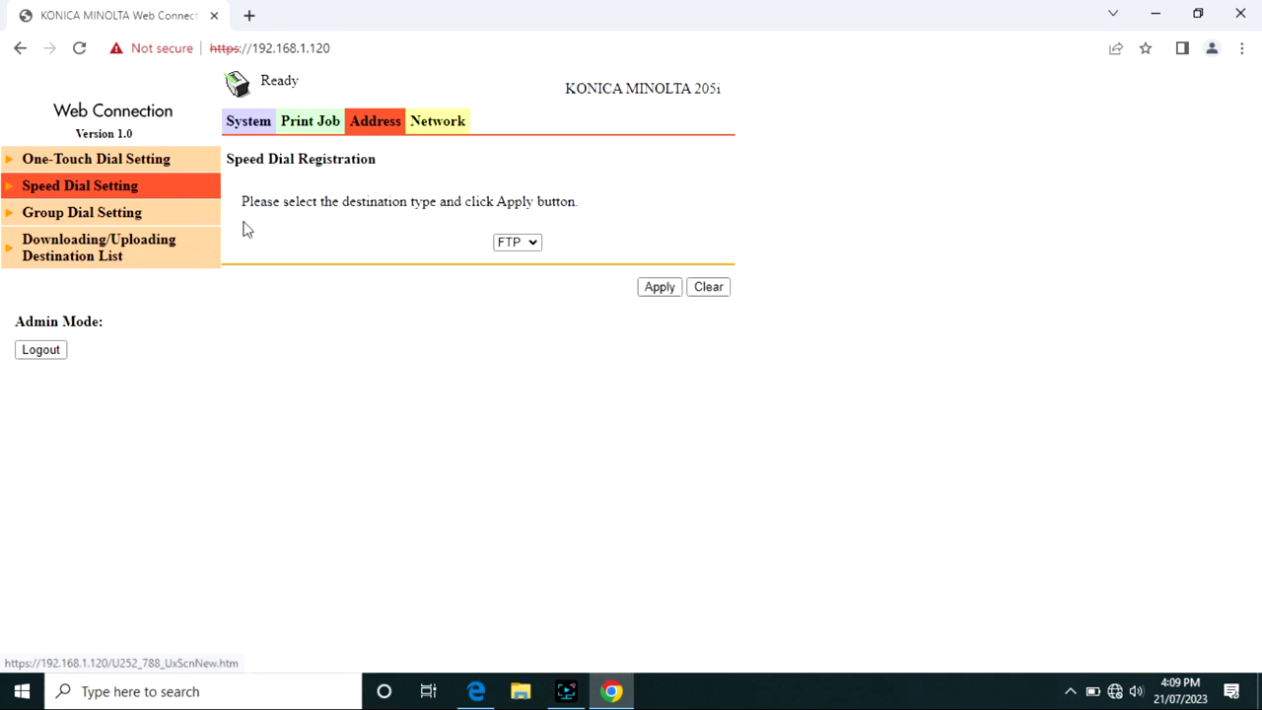
{"action": "left_click", "coordinate": [527, 242]}
{"action": "left_click", "coordinate": [521, 276]}
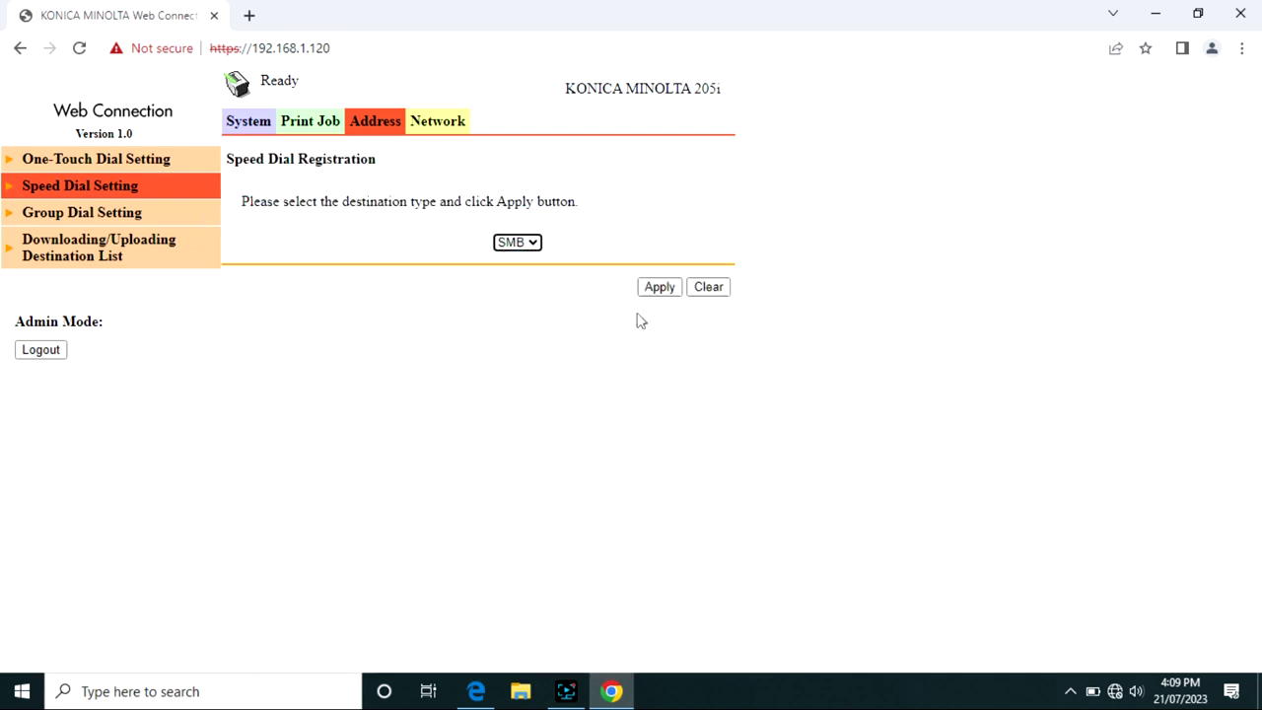
{"action": "left_click", "coordinate": [660, 292]}
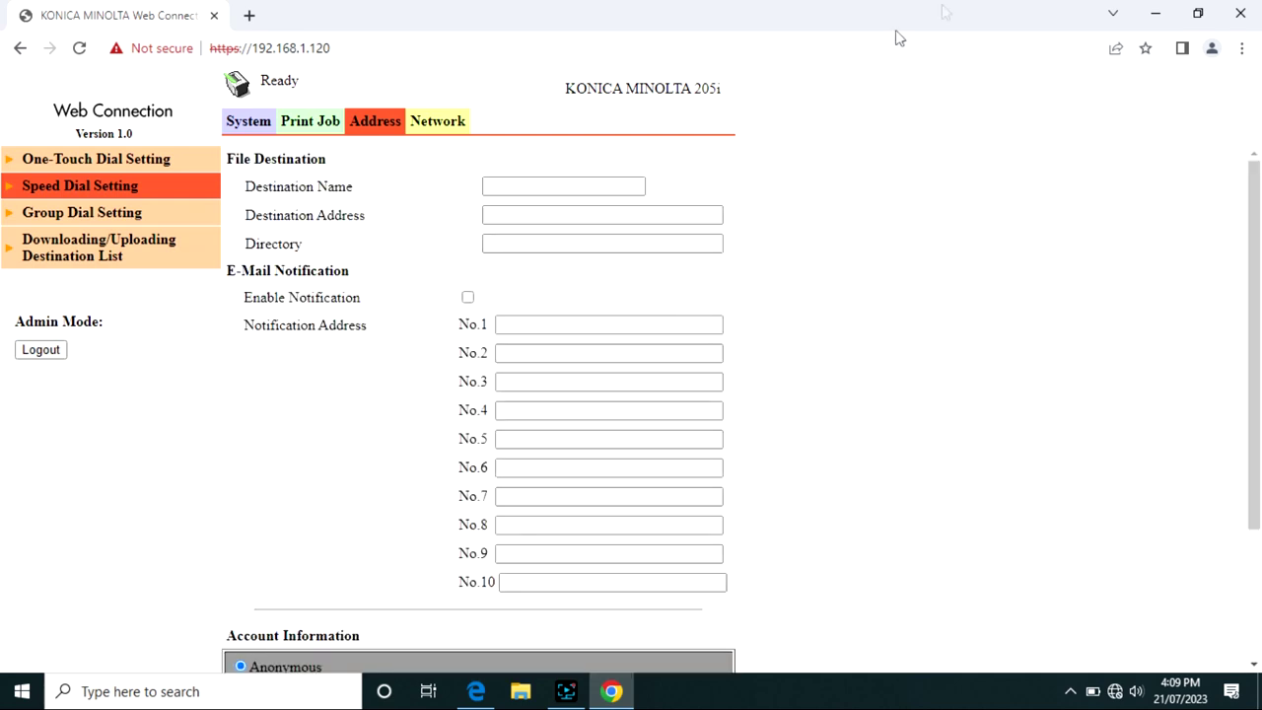
- Minimize the browser and open This PC's system information, including the System Properties dialog with the computer name
{"action": "left_click", "coordinate": [1158, 13]}
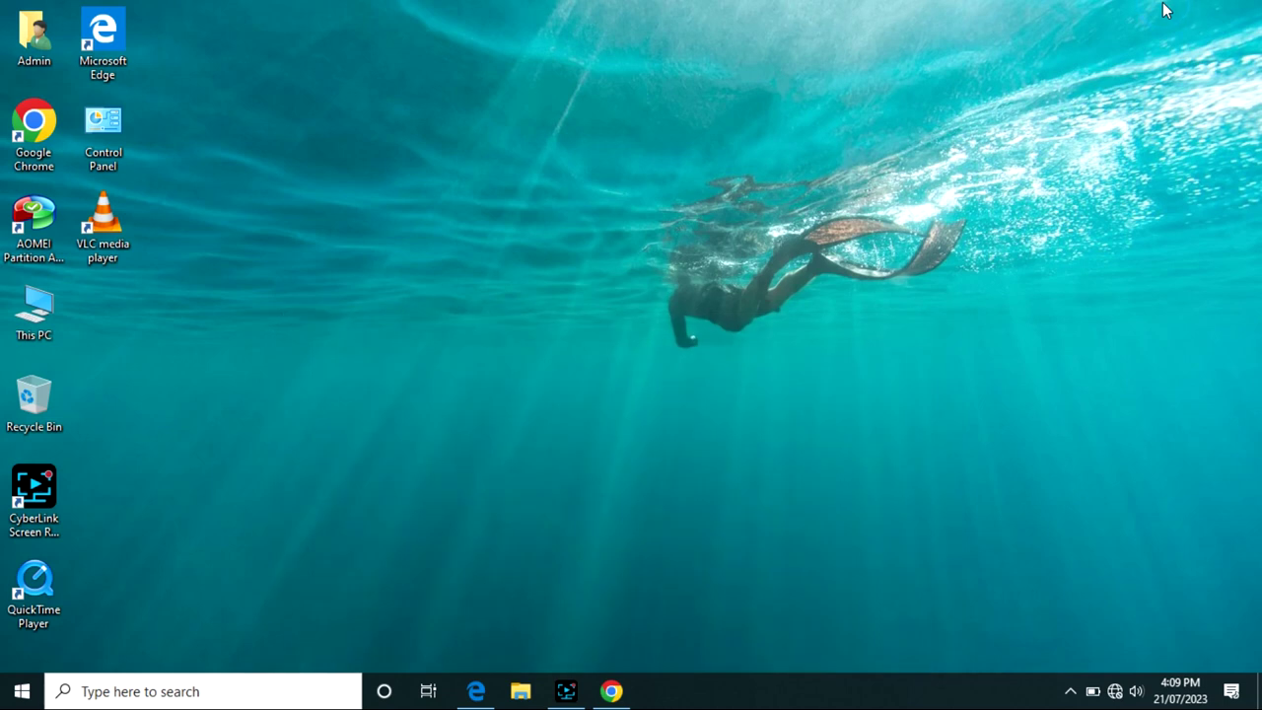
{"action": "right_click", "coordinate": [33, 307]}
{"action": "left_click", "coordinate": [89, 521]}
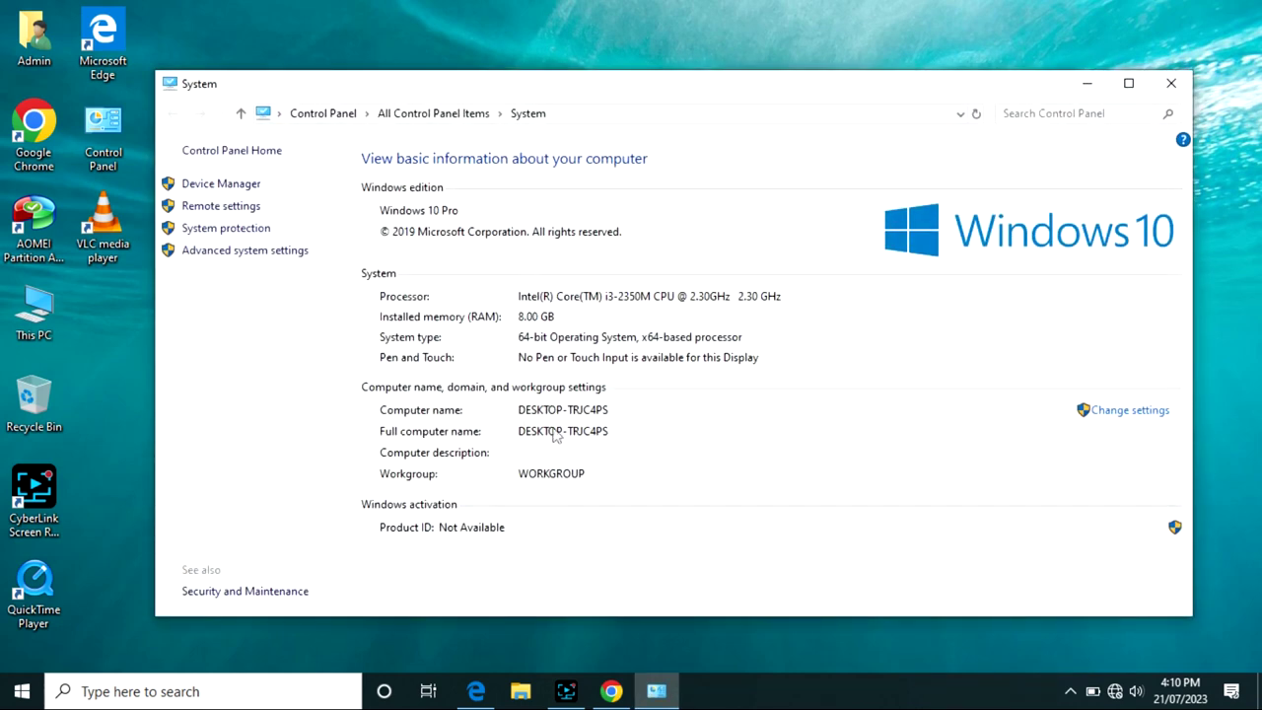
{"action": "left_click", "coordinate": [520, 414]}
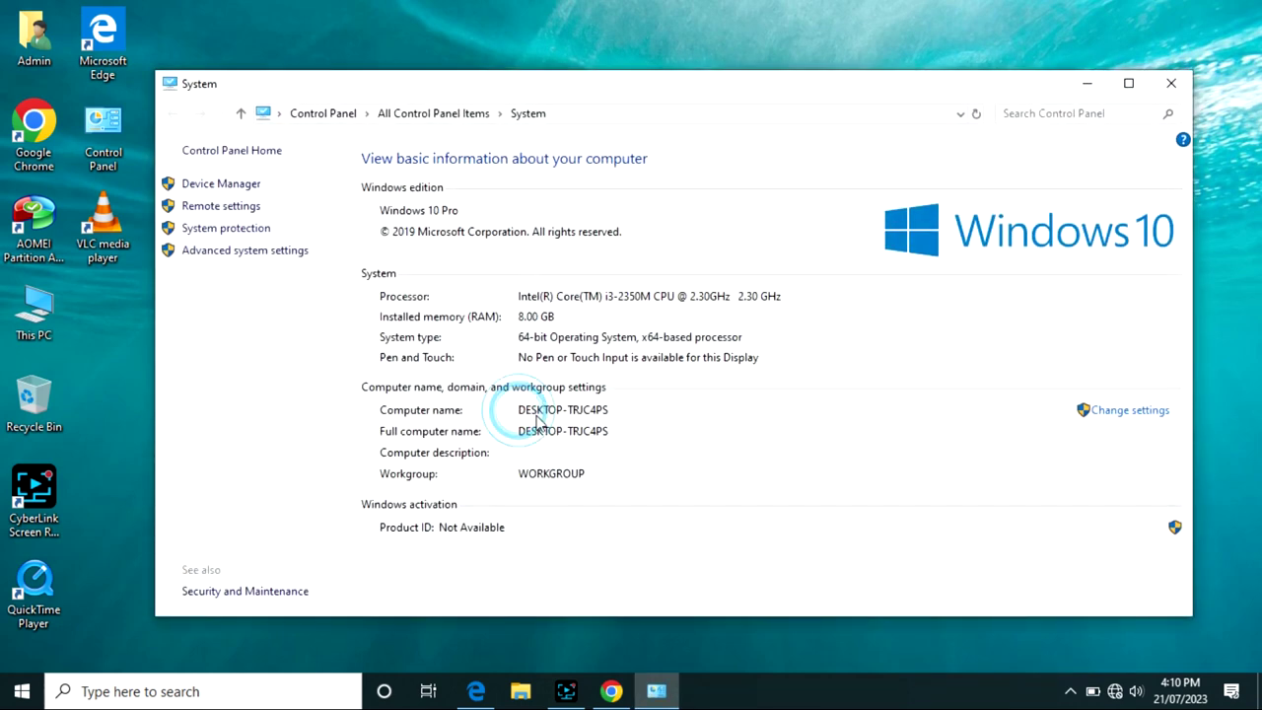
{"action": "left_click", "coordinate": [608, 414]}
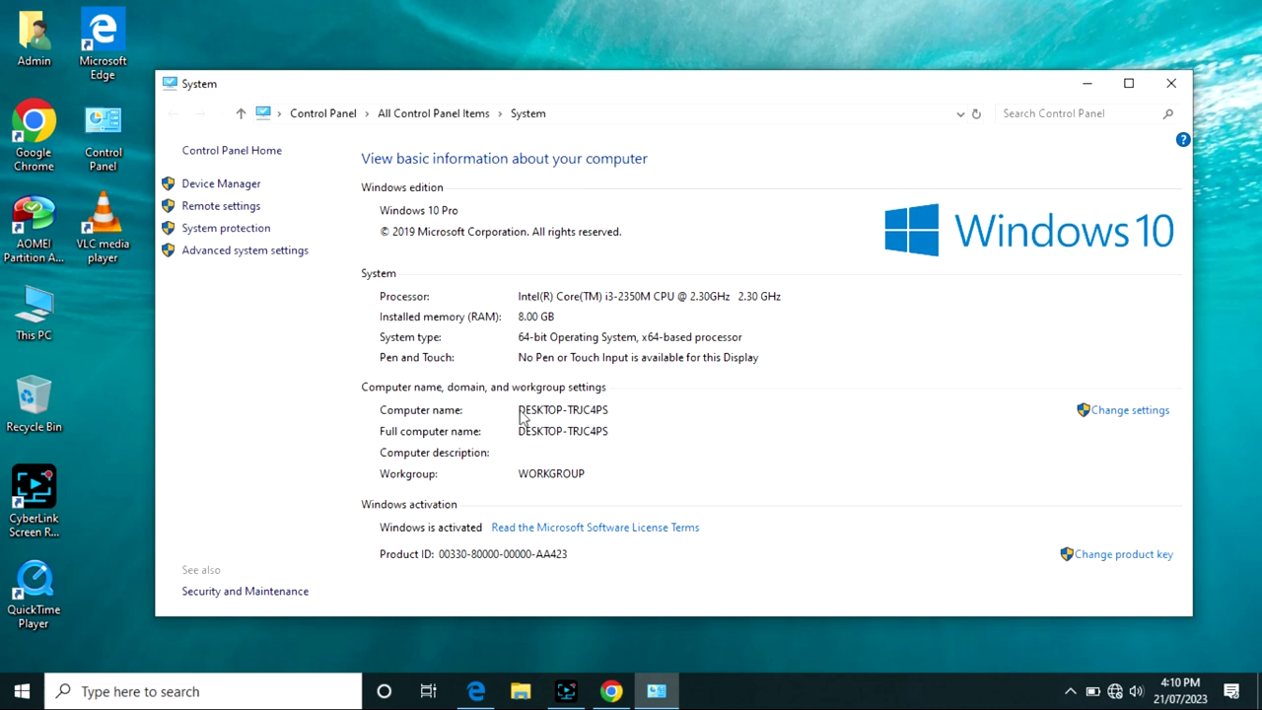
{"action": "left_click", "coordinate": [558, 407]}
{"action": "left_click", "coordinate": [540, 417]}
{"action": "left_click", "coordinate": [1144, 414]}
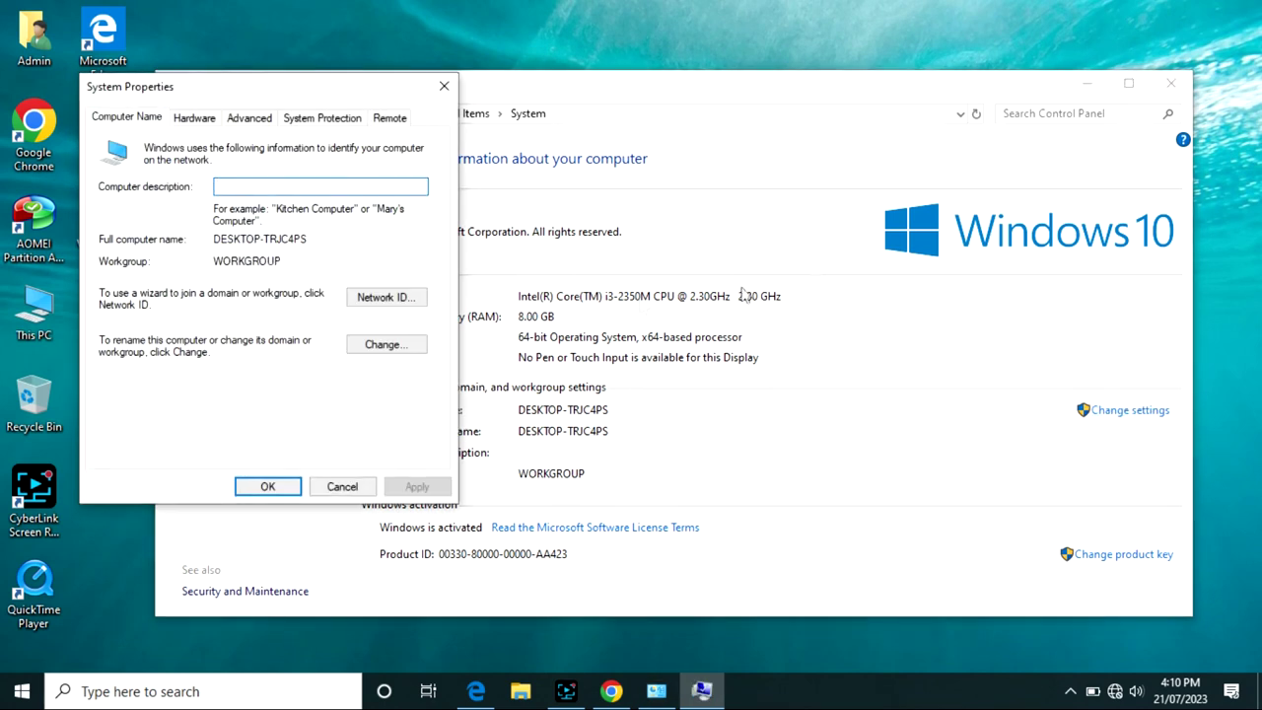
- Select and copy the full computer name in the System Properties dialog
{"action": "left_click_drag", "start_coordinate": [265, 238], "coordinate": [214, 244]}
{"action": "left_click", "coordinate": [215, 245]}
{"action": "left_click", "coordinate": [260, 232]}
{"action": "left_click", "coordinate": [304, 239]}
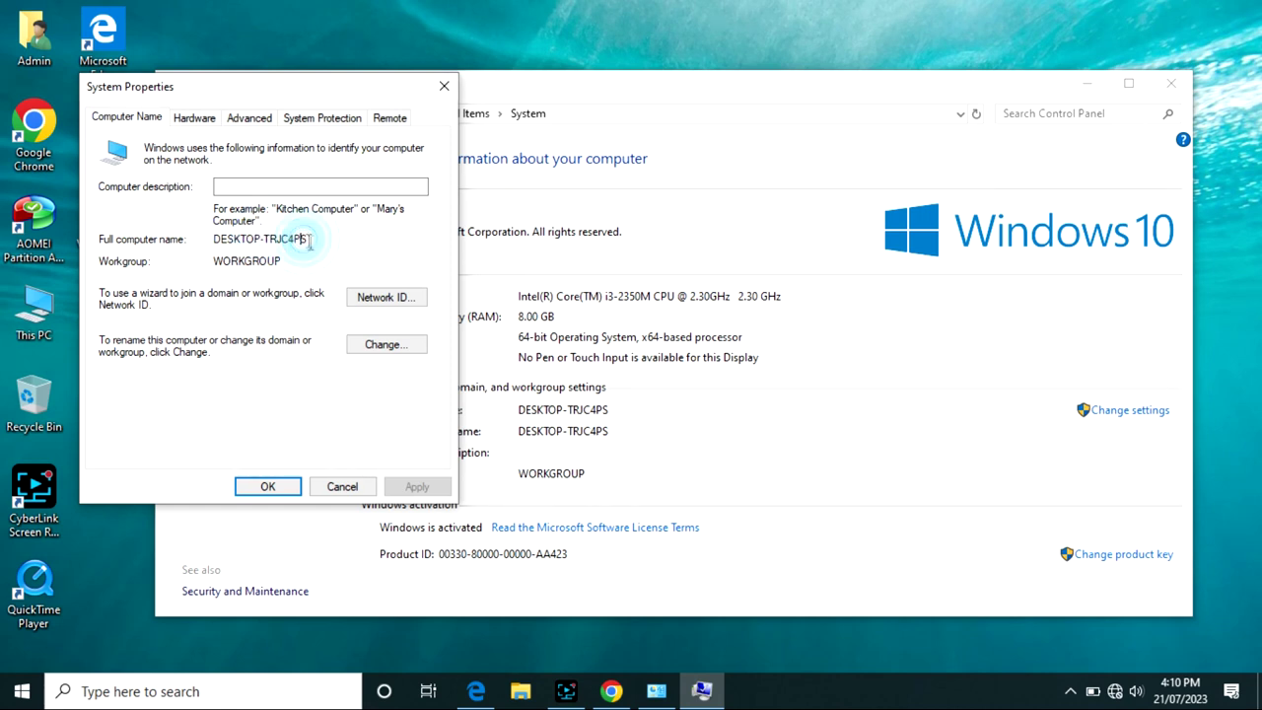
{"action": "left_click", "coordinate": [311, 243]}
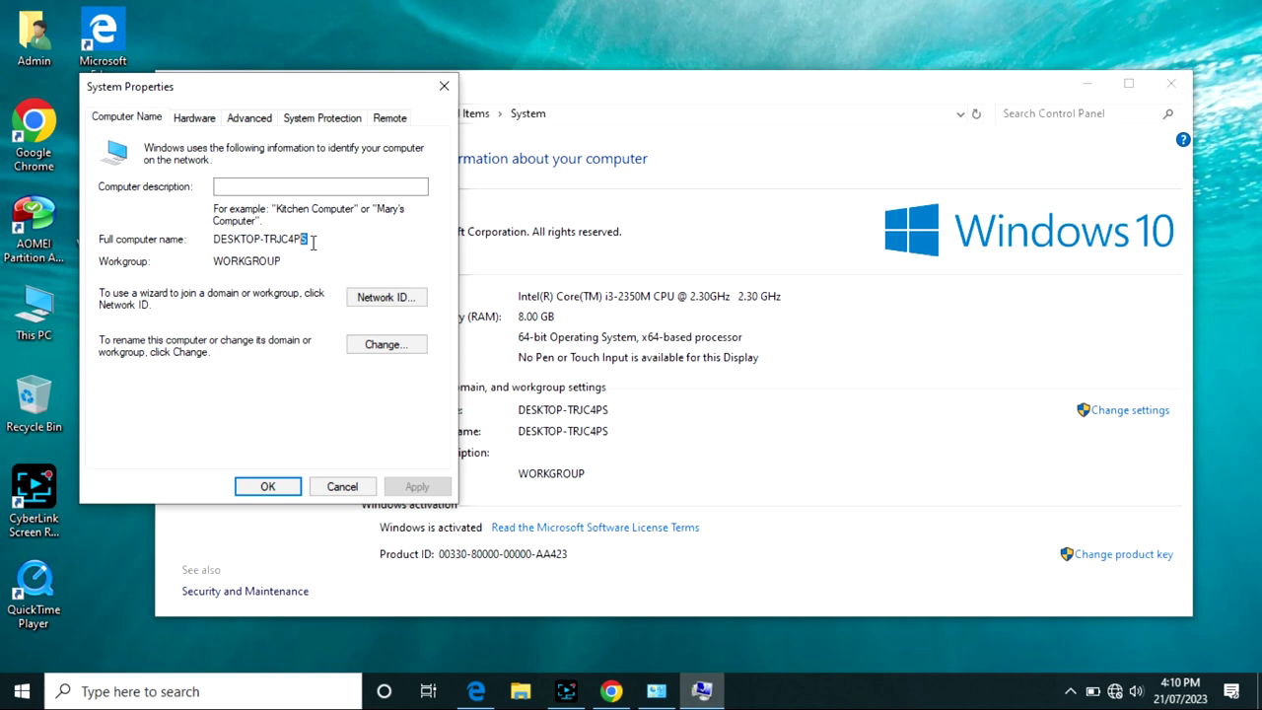
{"action": "key", "text": "shift+Left"}
{"action": "key", "text": "shift+Left"}
{"action": "key", "text": "shift+Left"}
{"action": "key", "text": "shift+Left"}
{"action": "key", "text": "shift+Left"}
{"action": "key", "text": "shift+Left"}
{"action": "key", "text": "shift+Left"}
{"action": "key", "text": "shift+Left"}
{"action": "key", "text": "shift+Left"}
{"action": "key", "text": "shift+Left"}
{"action": "key", "text": "shift+Left"}
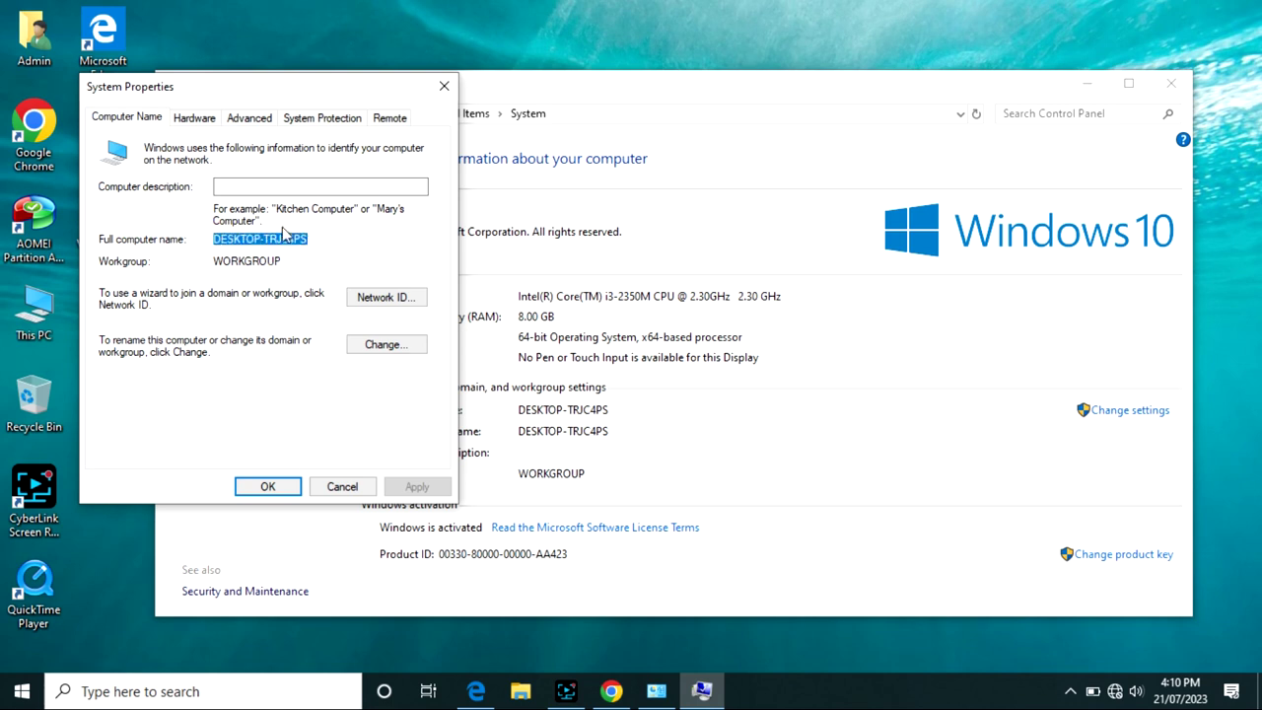
{"action": "right_click", "coordinate": [288, 241]}
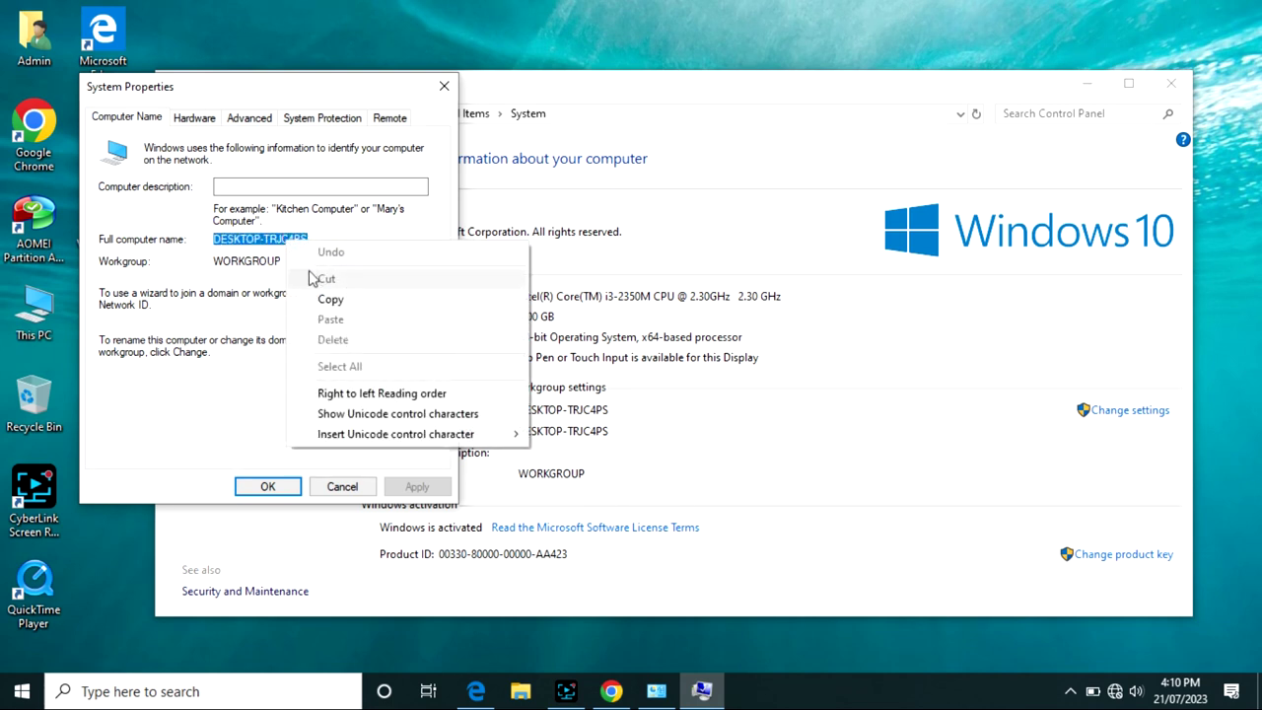
{"action": "left_click", "coordinate": [326, 301]}
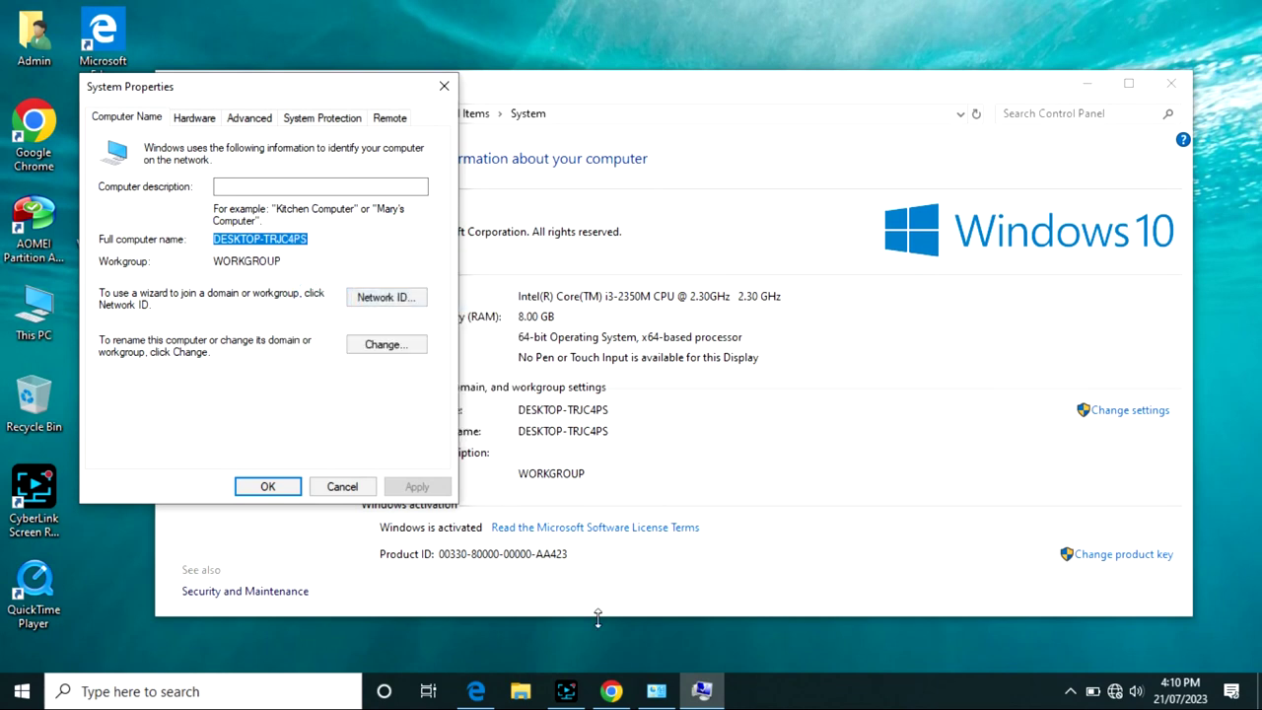
- Switch back to Chrome and paste the computer name DESKTOP-TRJC4PS as the Destination Name
{"action": "left_click", "coordinate": [611, 691]}
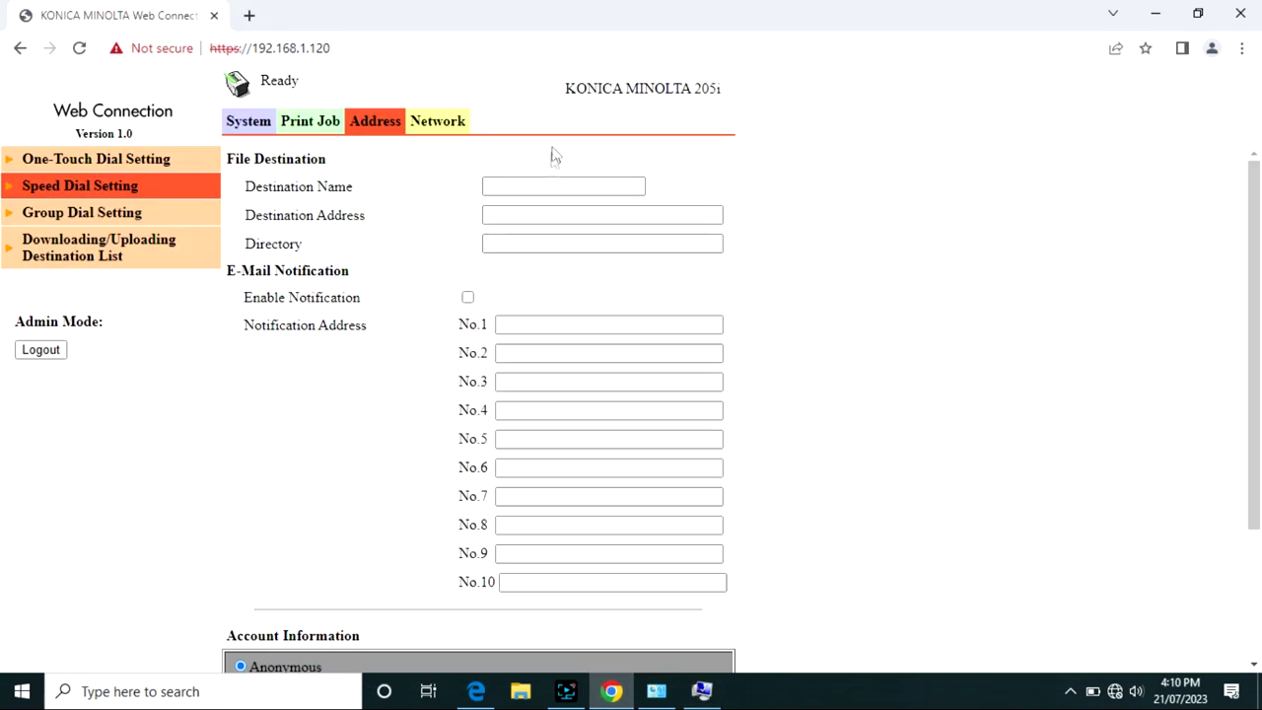
{"action": "left_click", "coordinate": [548, 187]}
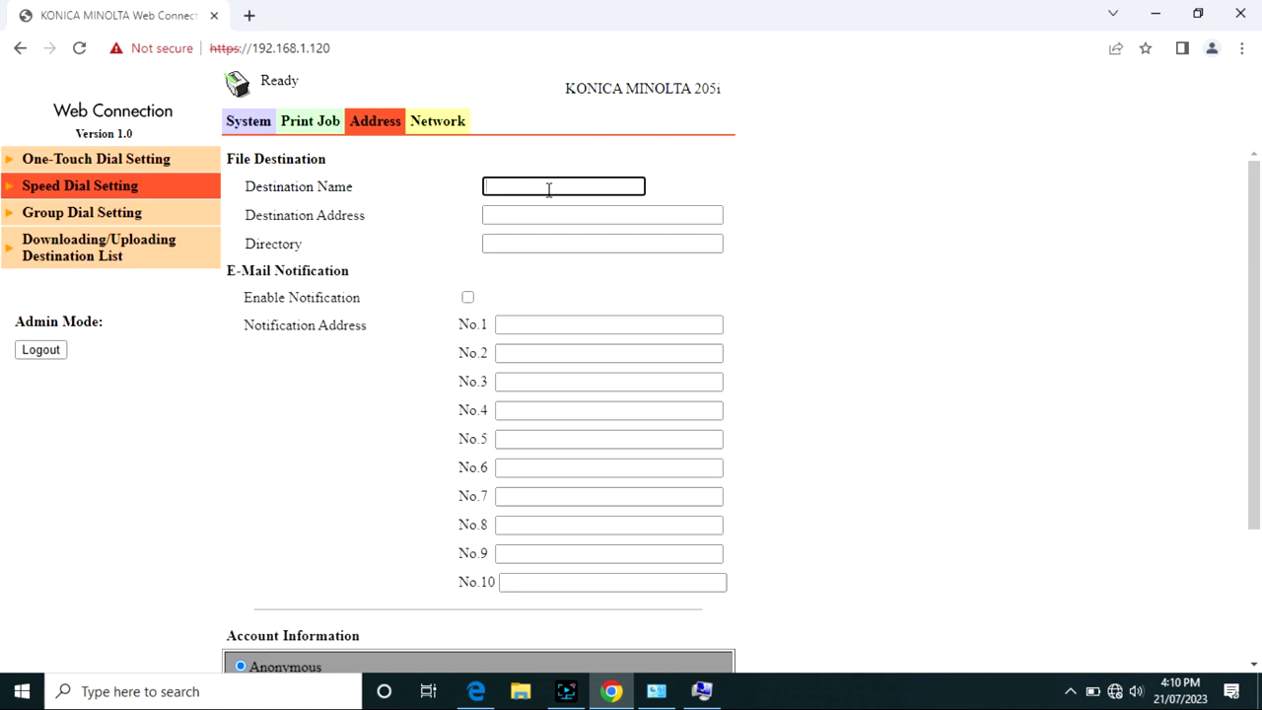
{"action": "right_click", "coordinate": [548, 190]}
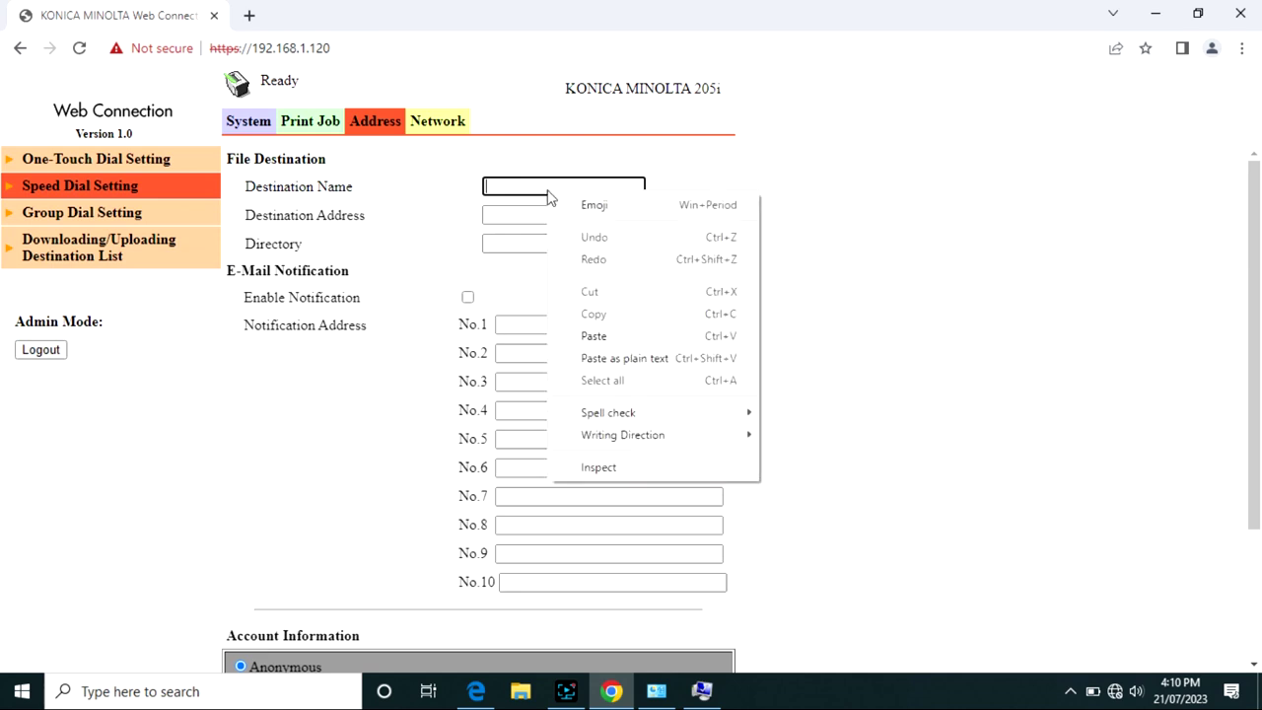
{"action": "left_click", "coordinate": [618, 339]}
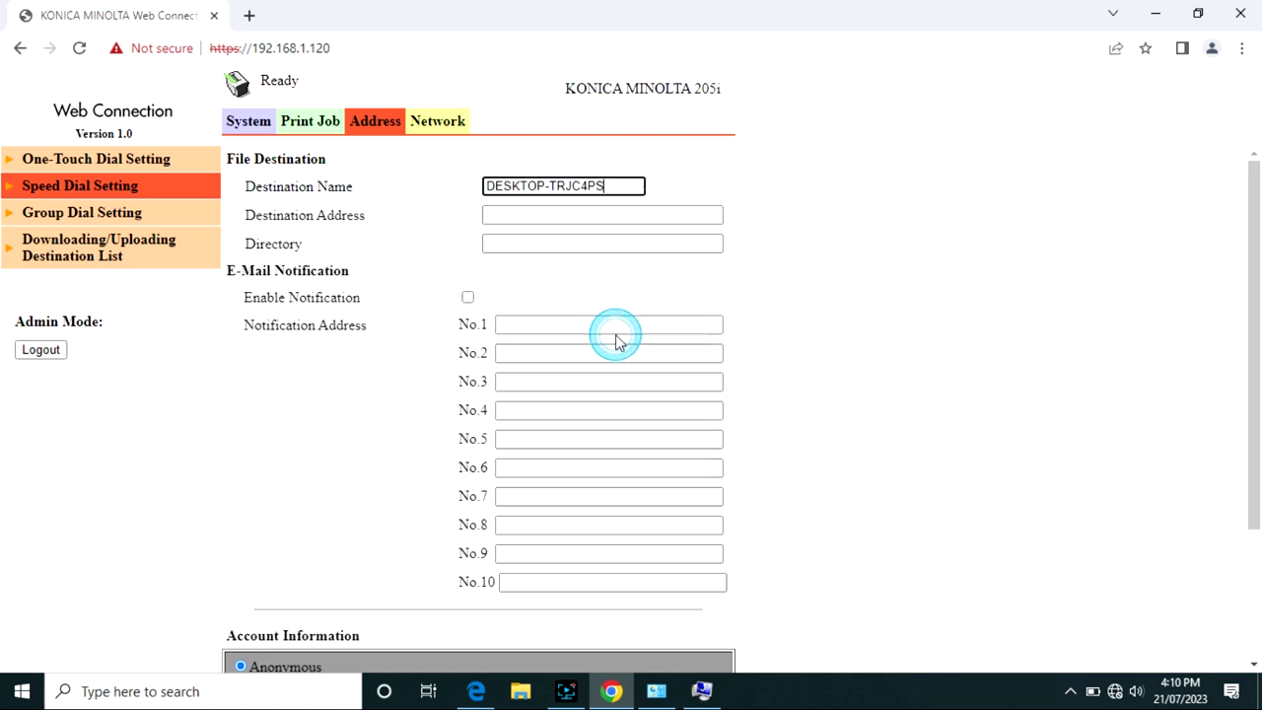
- Minimize the browser and look up the computer's IPv4 address in the Ethernet 2 connection details, closing the Network Connections window
{"action": "left_click", "coordinate": [1155, 16]}
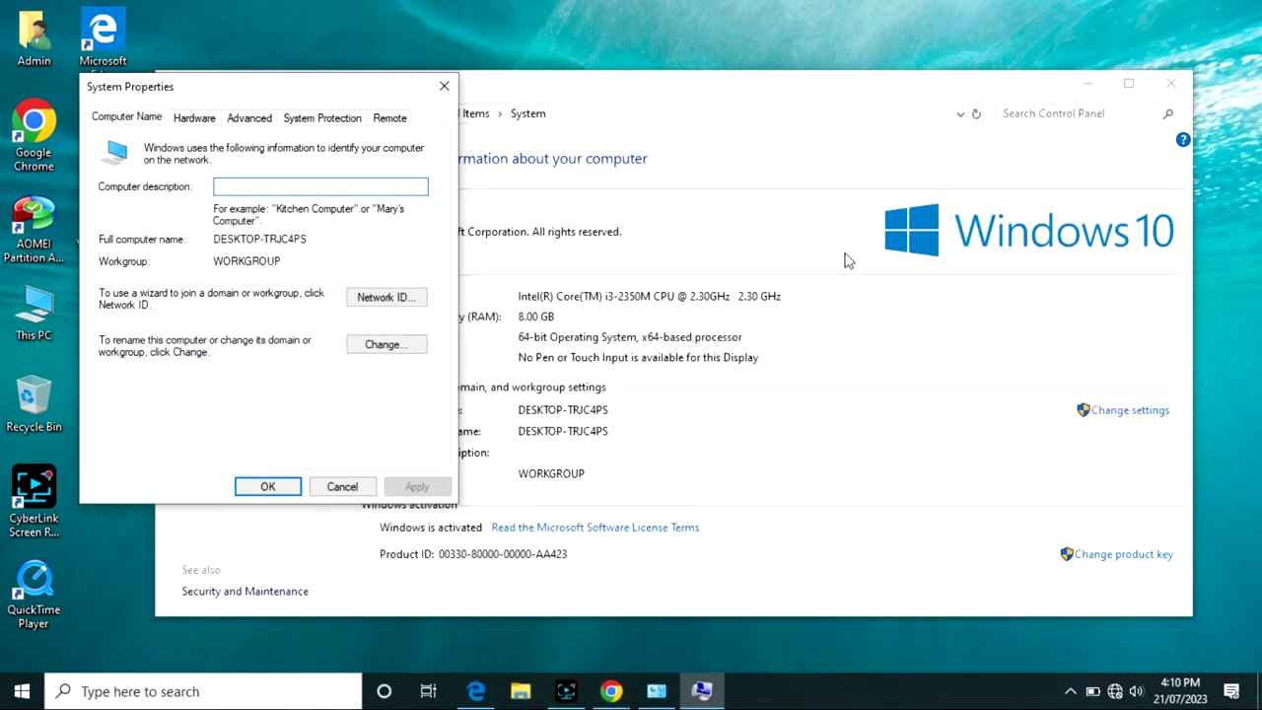
{"action": "right_click", "coordinate": [1121, 698]}
{"action": "left_click", "coordinate": [1141, 669]}
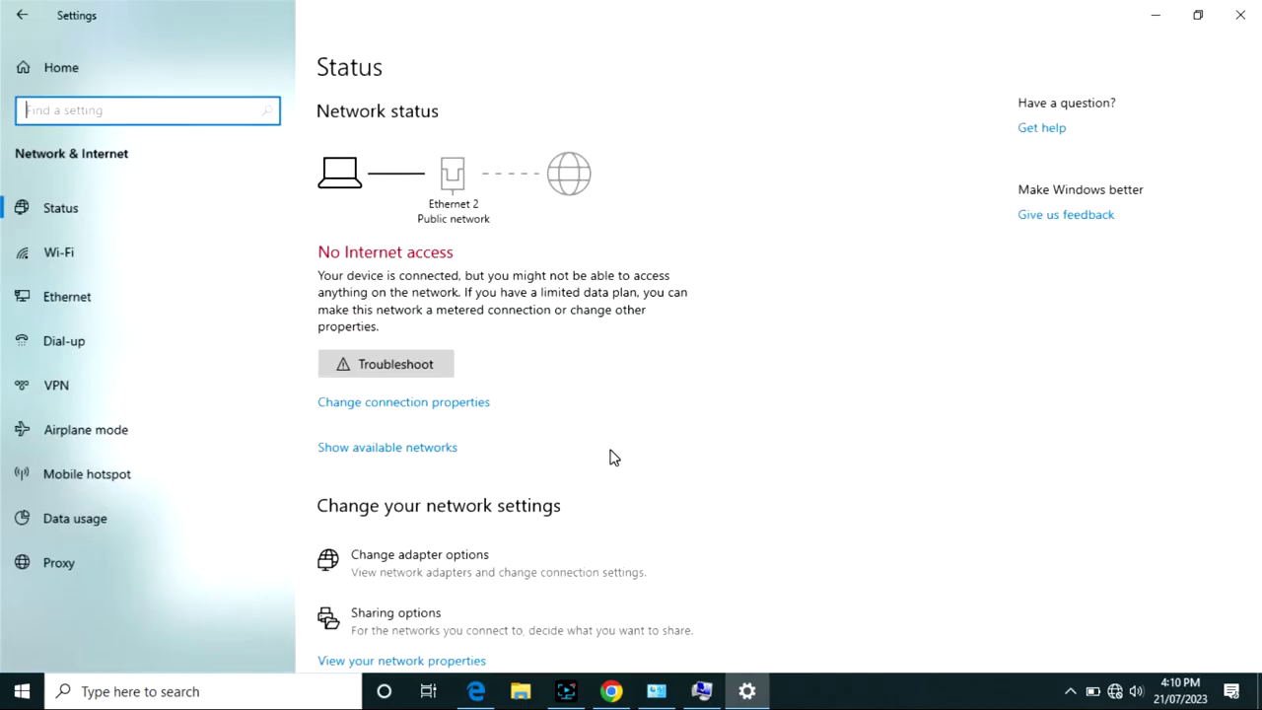
{"action": "left_click", "coordinate": [439, 555]}
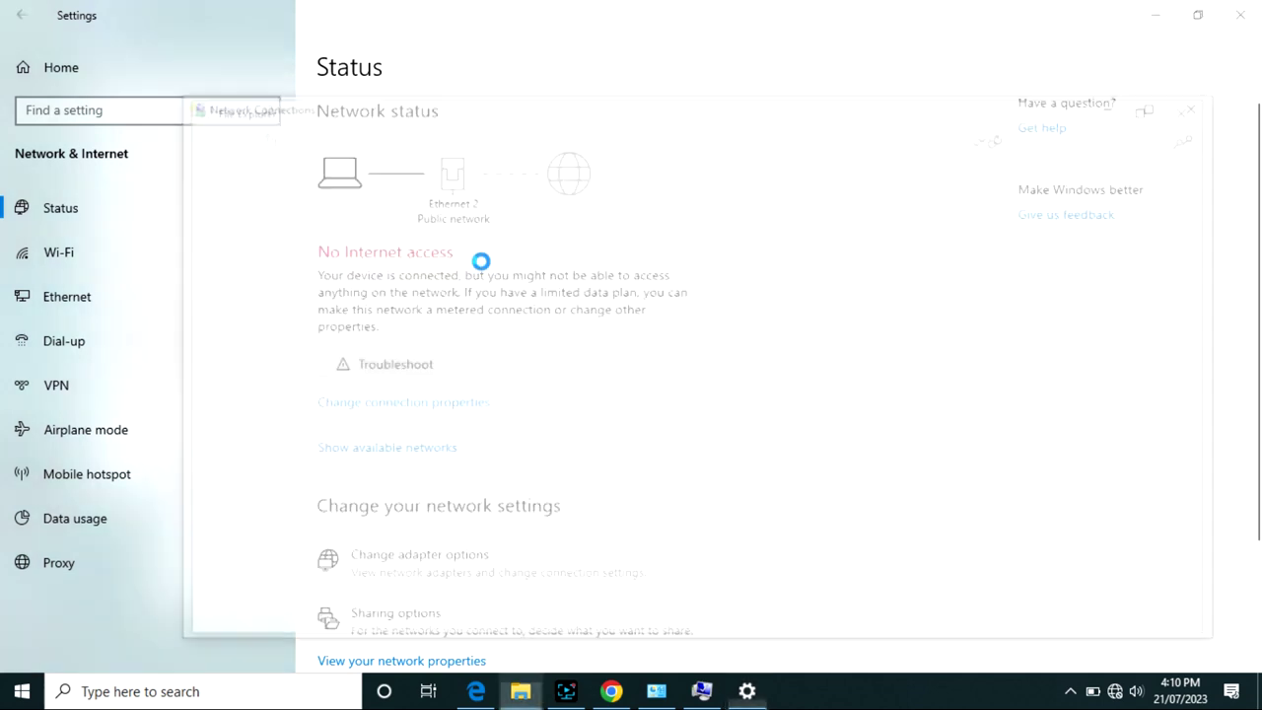
{"action": "left_click", "coordinate": [540, 226]}
{"action": "right_click", "coordinate": [539, 225]}
{"action": "left_click", "coordinate": [587, 253]}
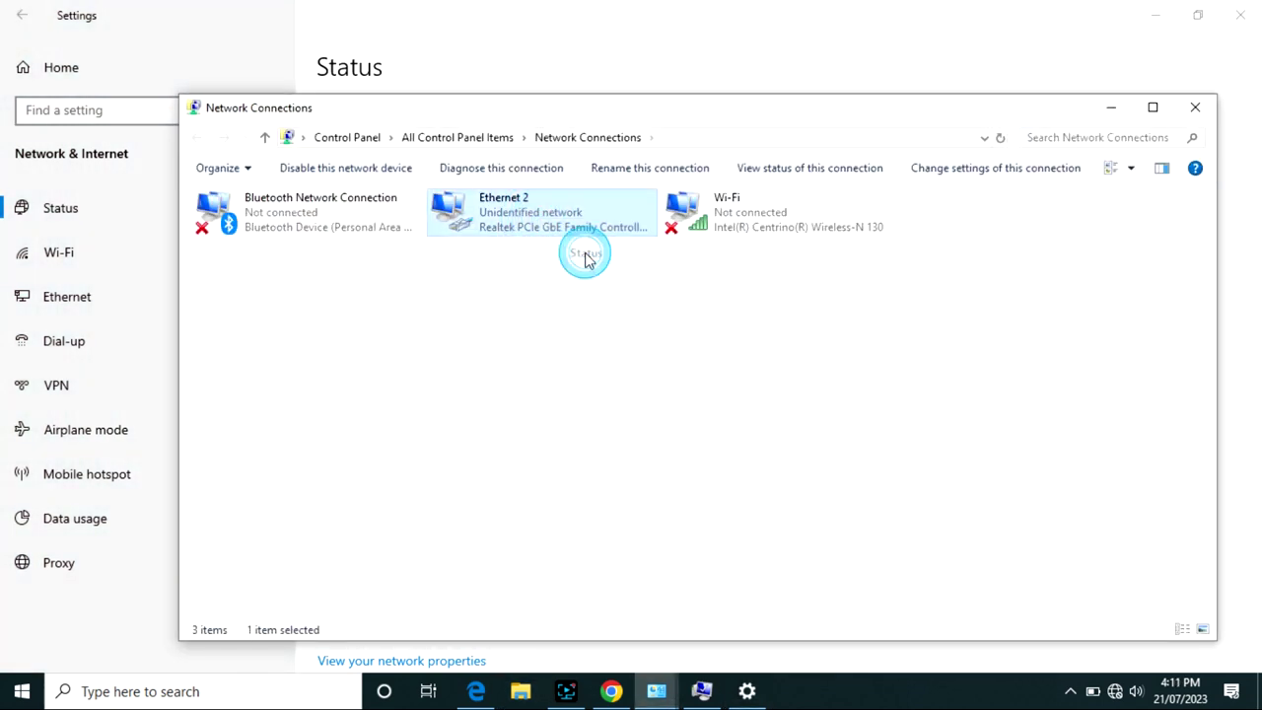
{"action": "left_click", "coordinate": [555, 337]}
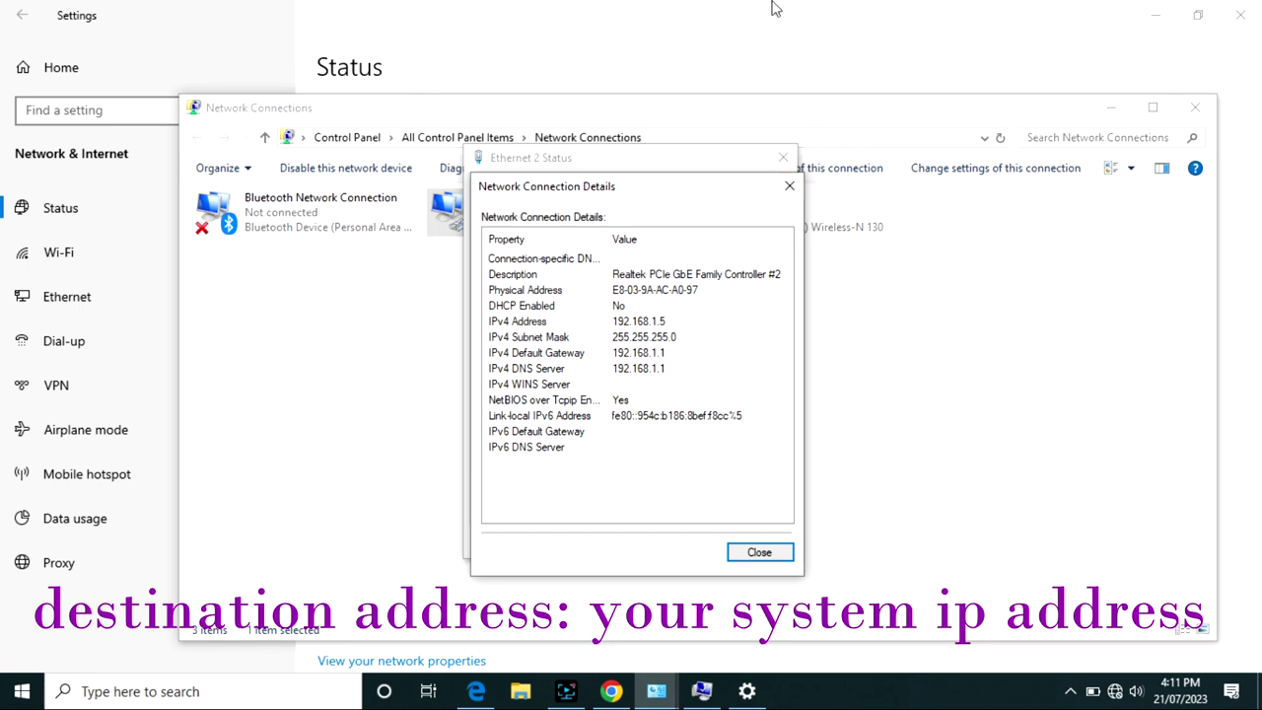
{"action": "left_click", "coordinate": [1193, 110]}
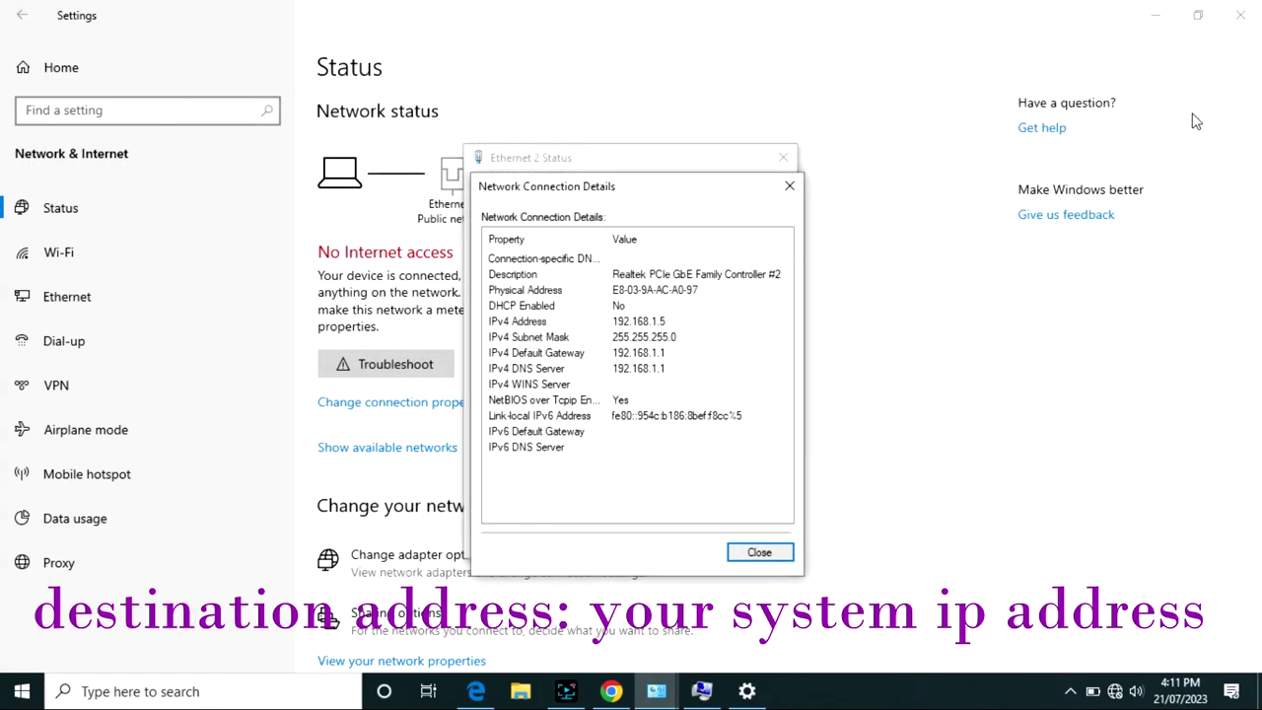
- Close the Settings, System Properties and System windows, return to Chrome, and enter 192.168.1.5 as the Destination Address
{"action": "left_click", "coordinate": [1240, 14]}
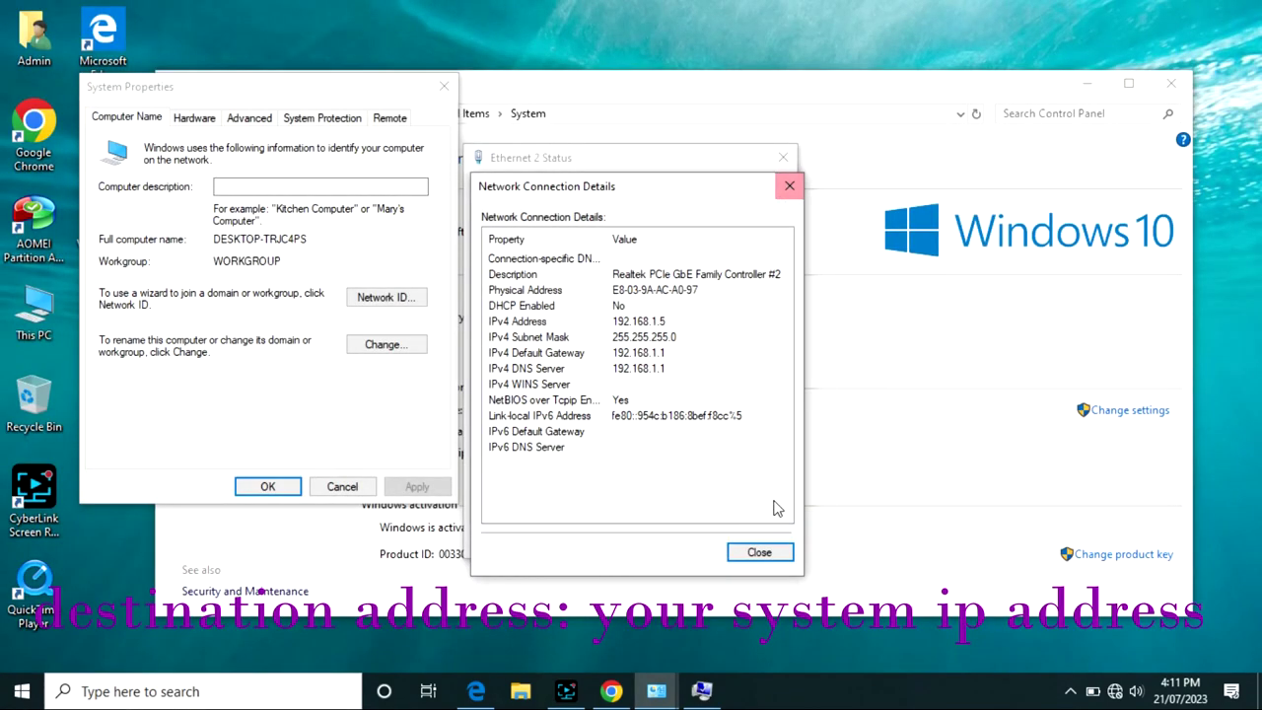
{"action": "left_click", "coordinate": [444, 86]}
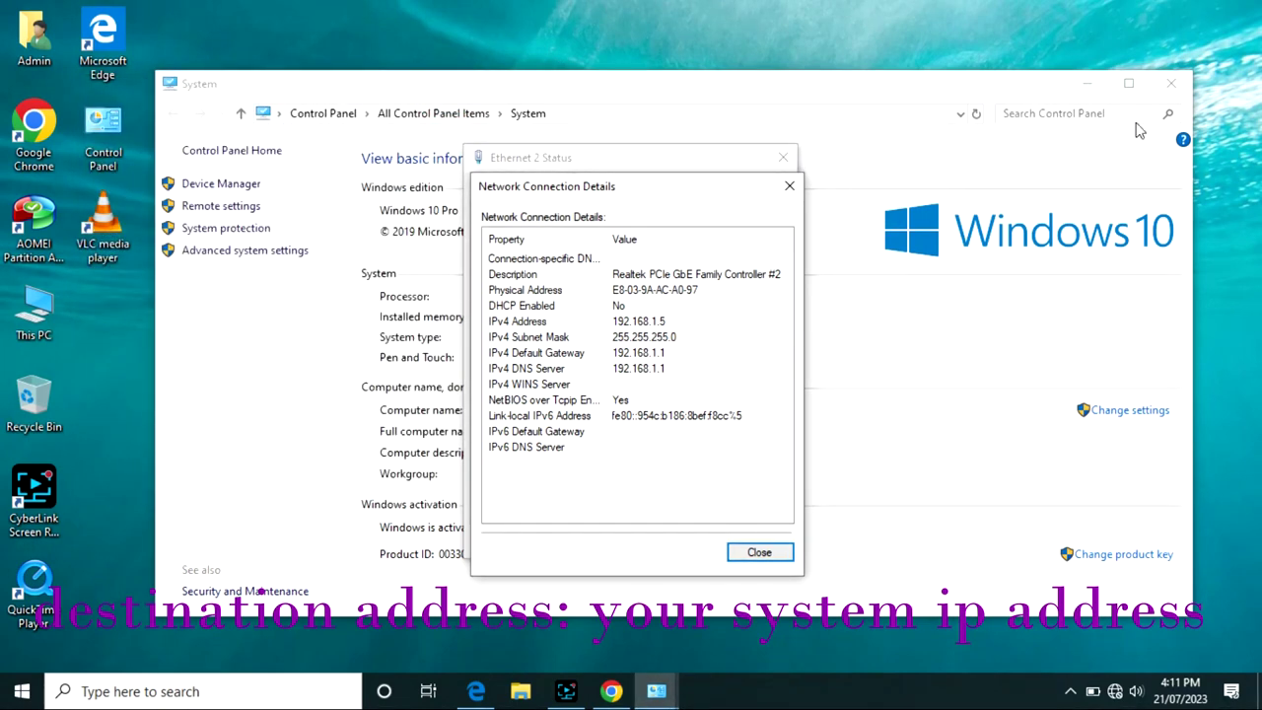
{"action": "left_click", "coordinate": [1166, 82]}
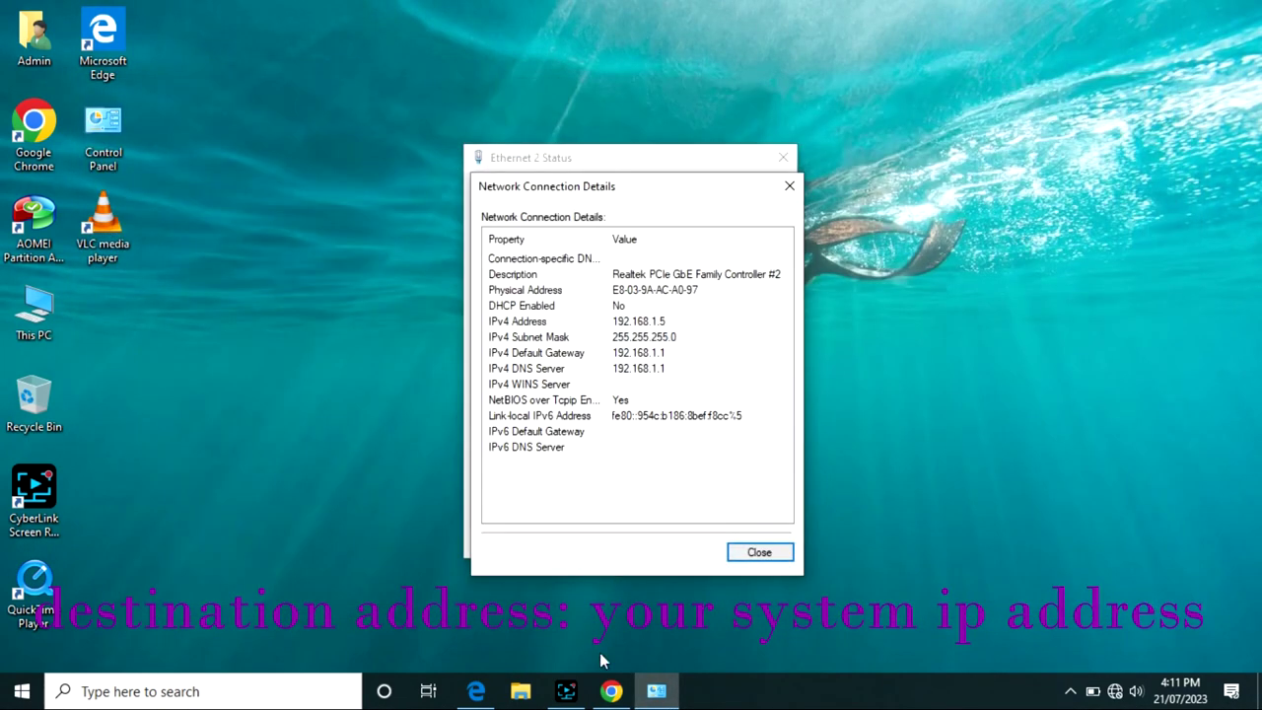
{"action": "left_click", "coordinate": [612, 690]}
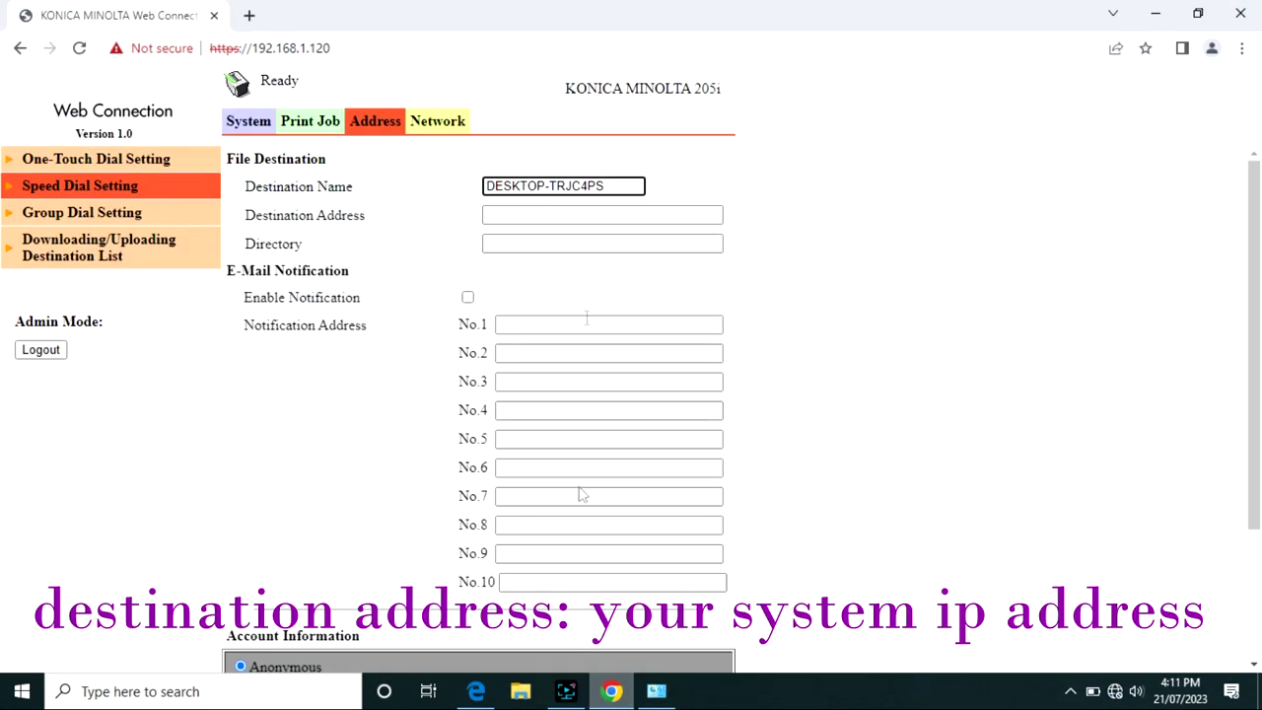
{"action": "left_click", "coordinate": [595, 215]}
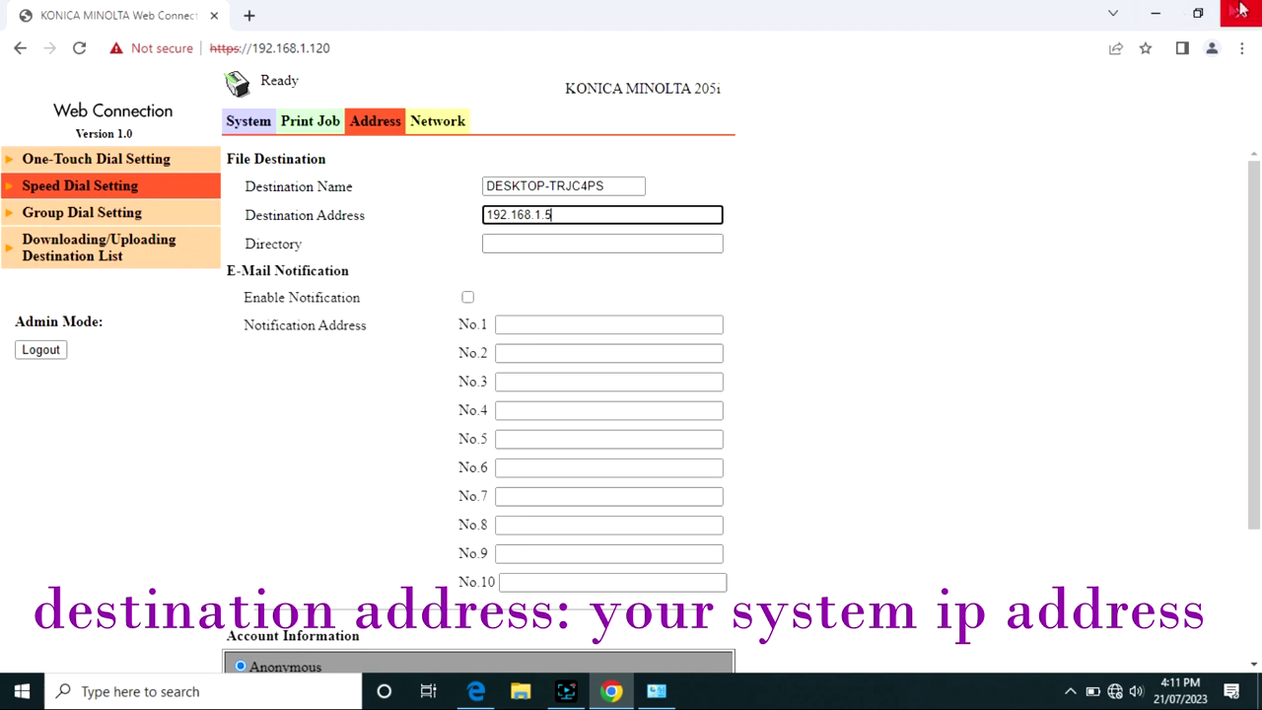
- Minimize the browser, open Windows' advanced sharing settings, and turn on network discovery and file and printer sharing for the Guest or Public profile
{"action": "left_click", "coordinate": [1156, 16]}
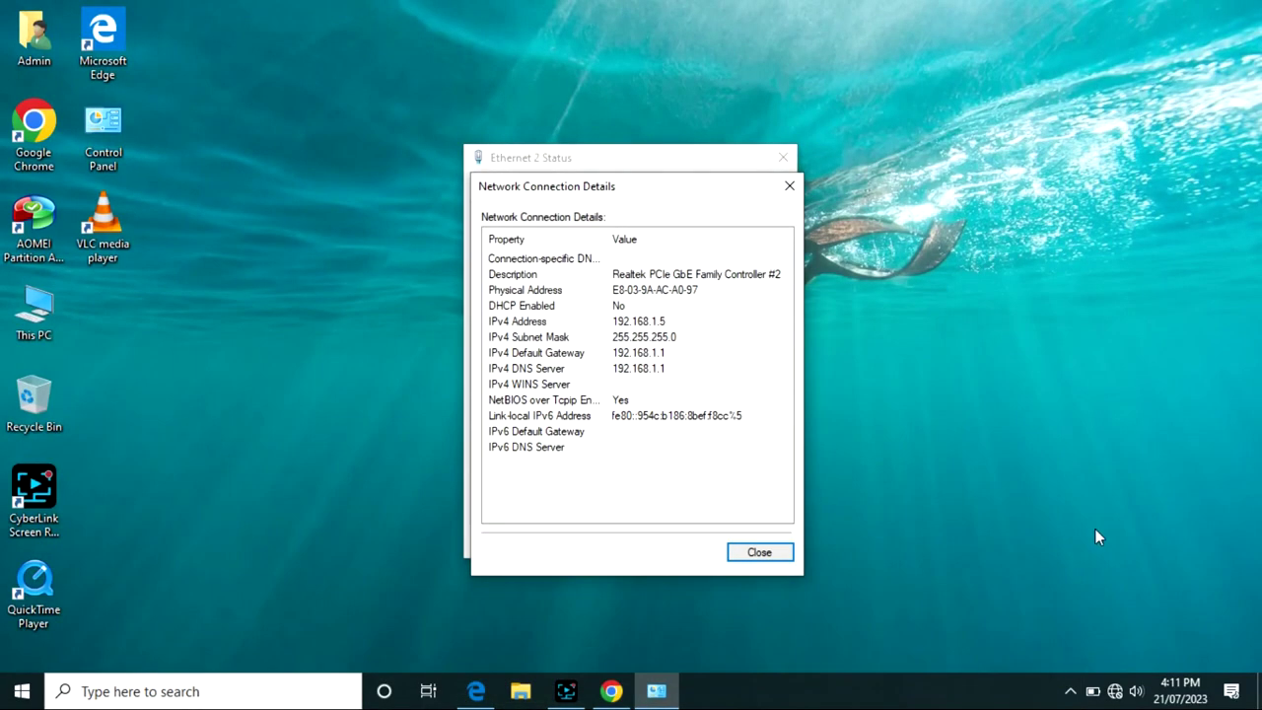
{"action": "right_click", "coordinate": [1115, 691]}
{"action": "left_click", "coordinate": [1129, 673]}
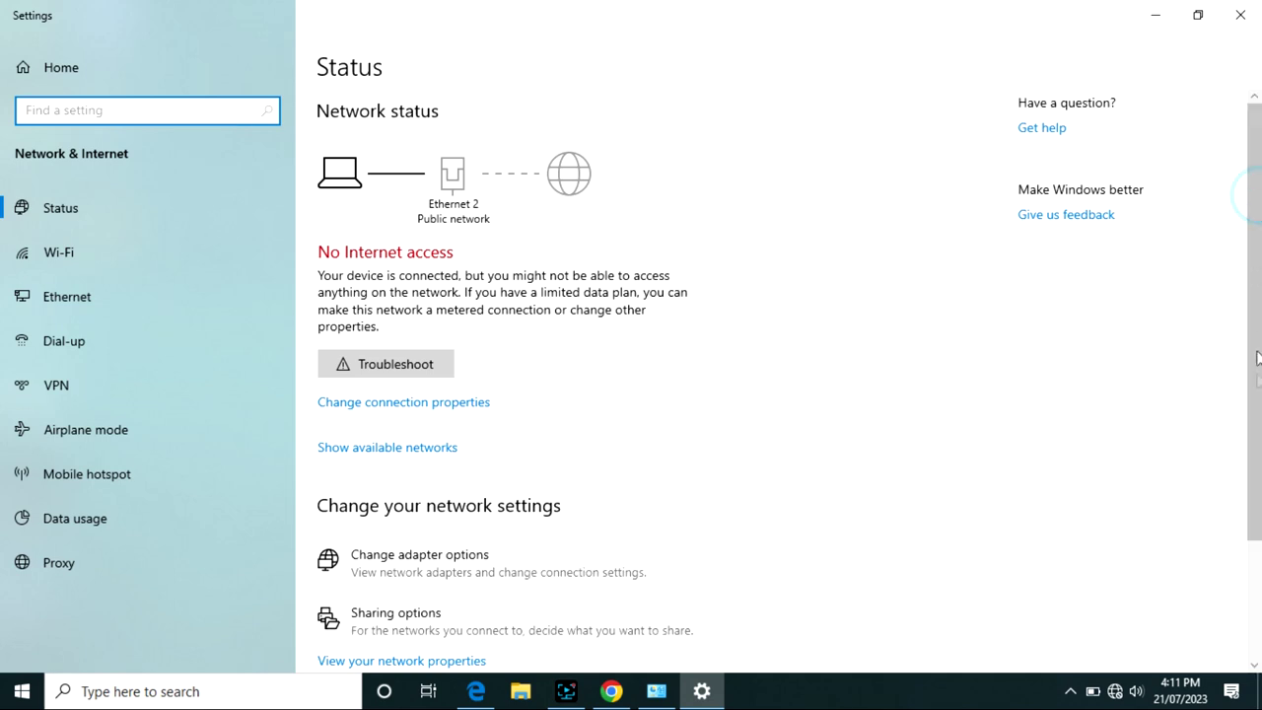
{"action": "scroll", "coordinate": [1252, 198], "scroll_direction": "down", "scroll_amount": 3}
{"action": "left_click", "coordinate": [448, 554]}
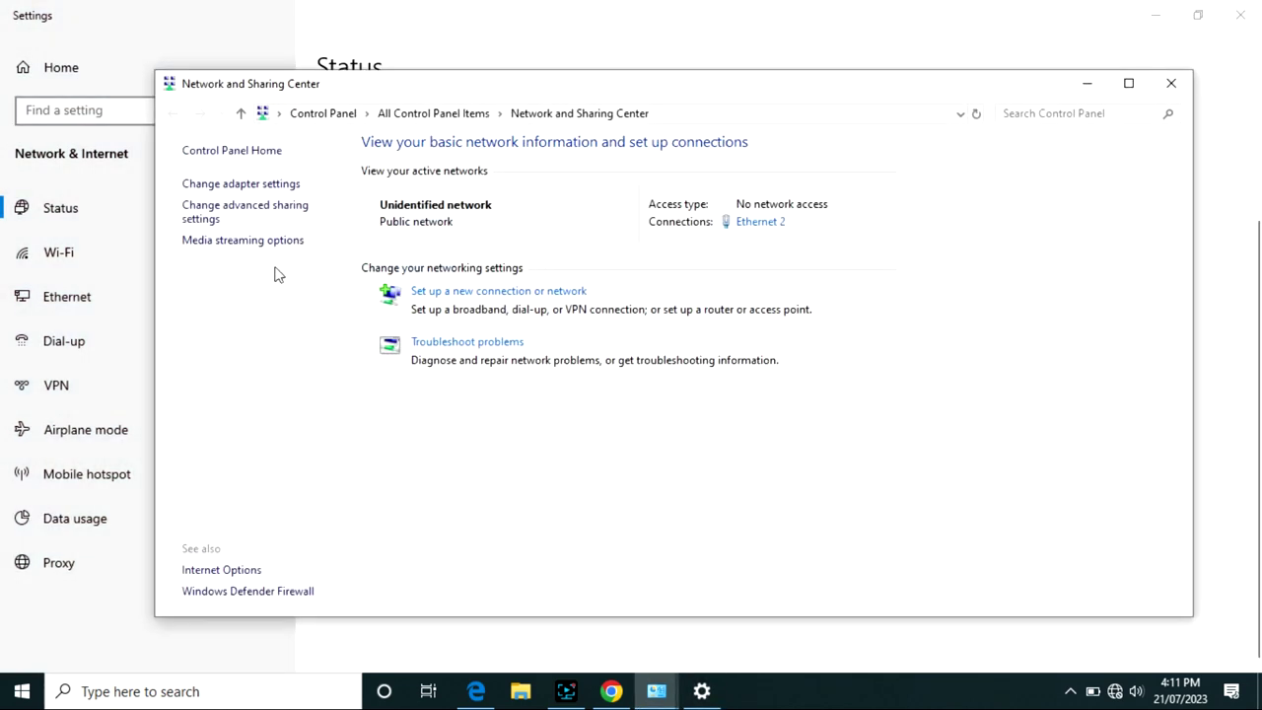
{"action": "left_click", "coordinate": [278, 208]}
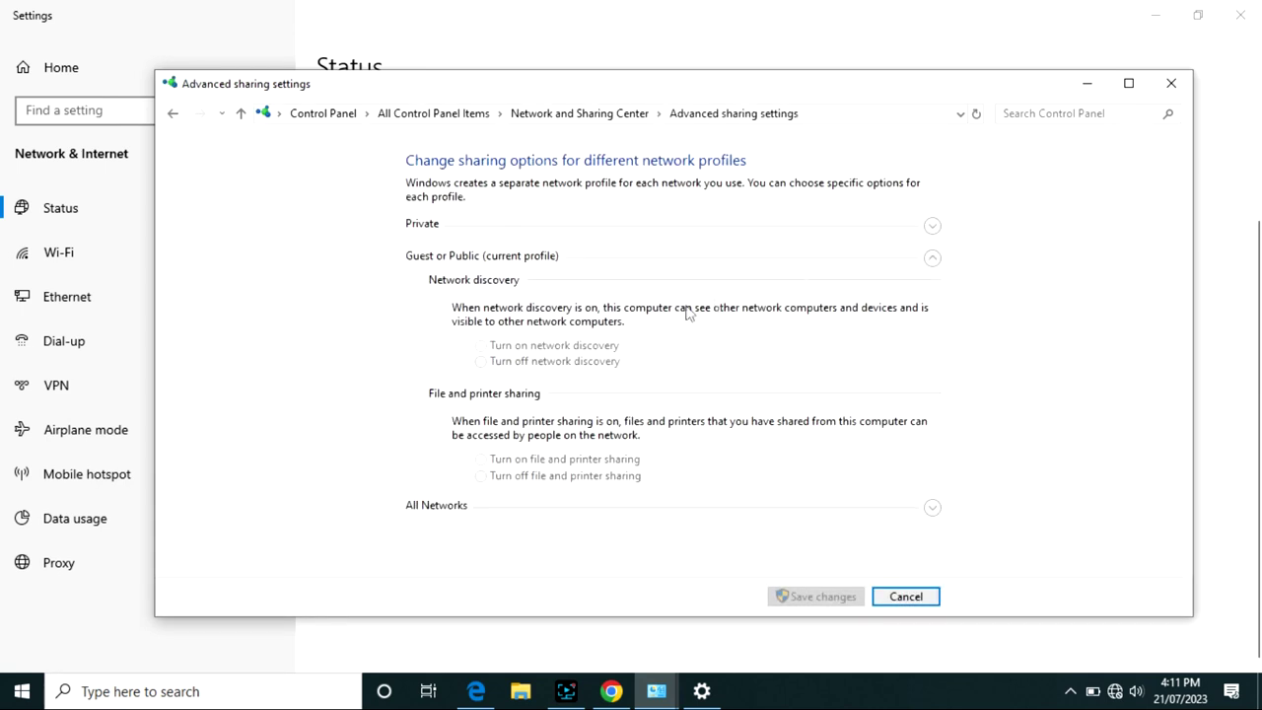
{"action": "left_click", "coordinate": [482, 346]}
{"action": "left_click", "coordinate": [482, 460]}
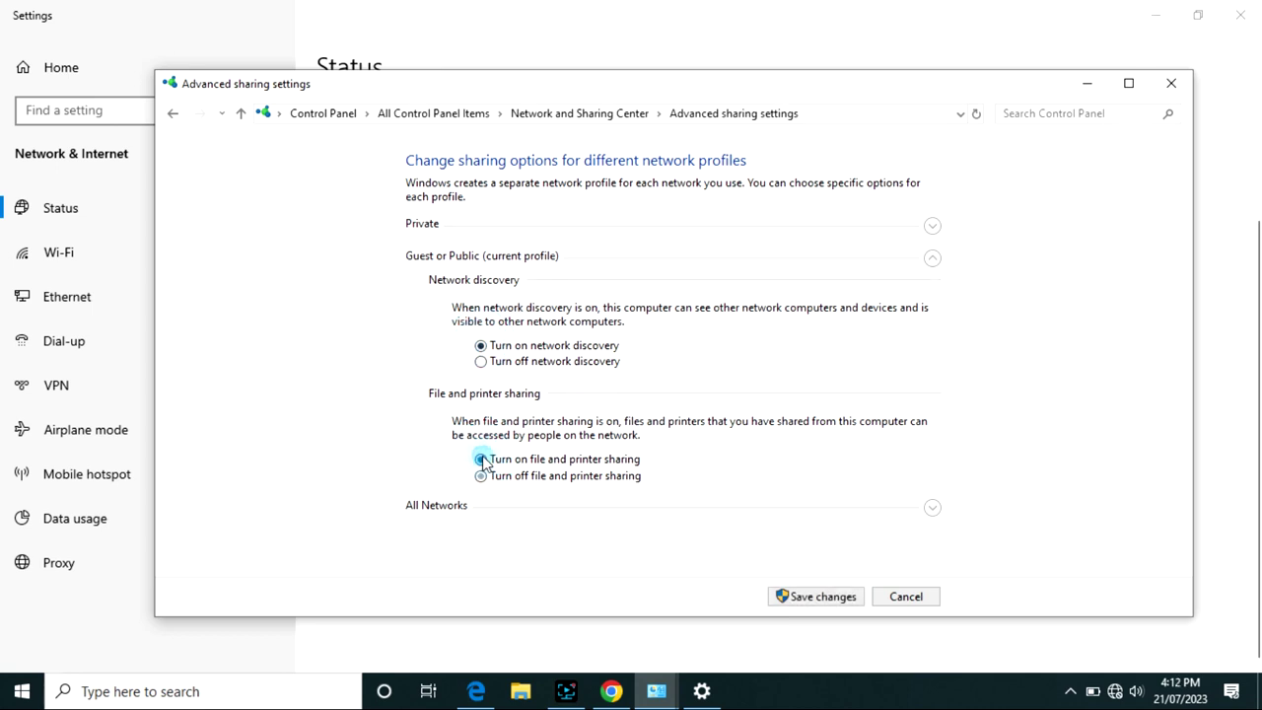
- For All Networks, turn on Public folder sharing with read and write access and turn off password protected sharing
{"action": "left_click", "coordinate": [932, 508]}
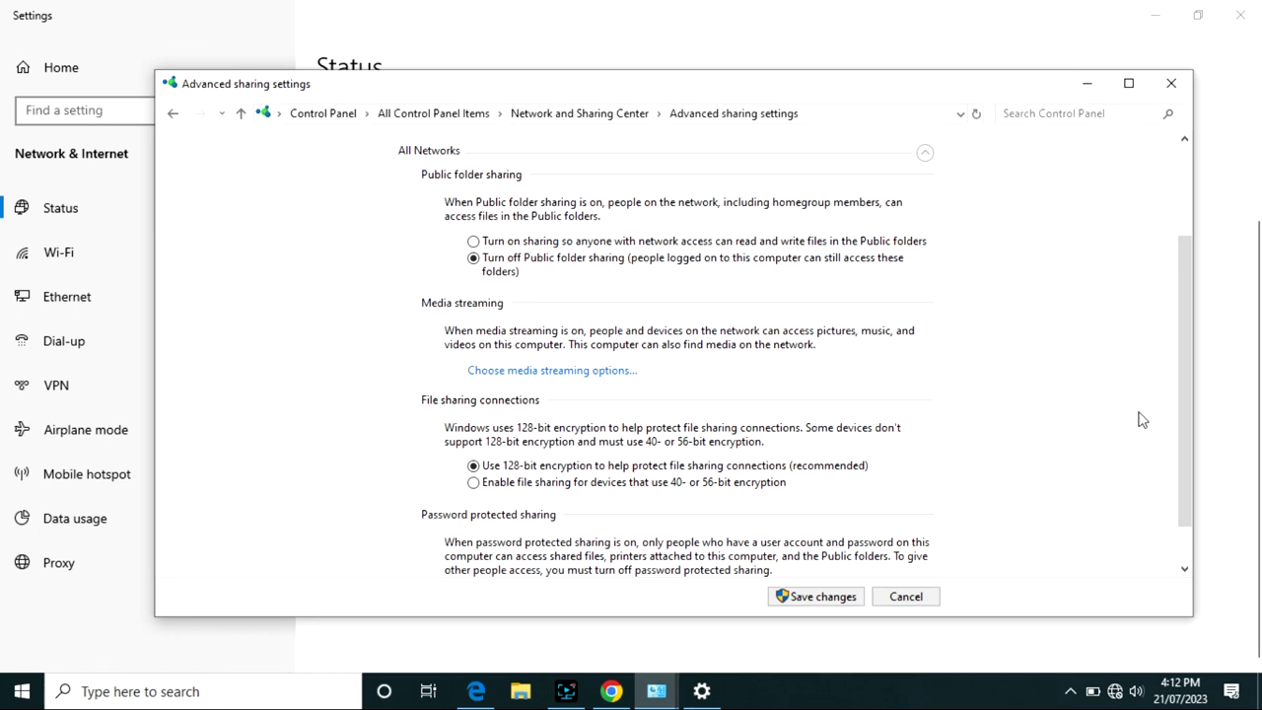
{"action": "left_click", "coordinate": [477, 242]}
{"action": "left_click_drag", "start_coordinate": [1184, 300], "coordinate": [1180, 491]}
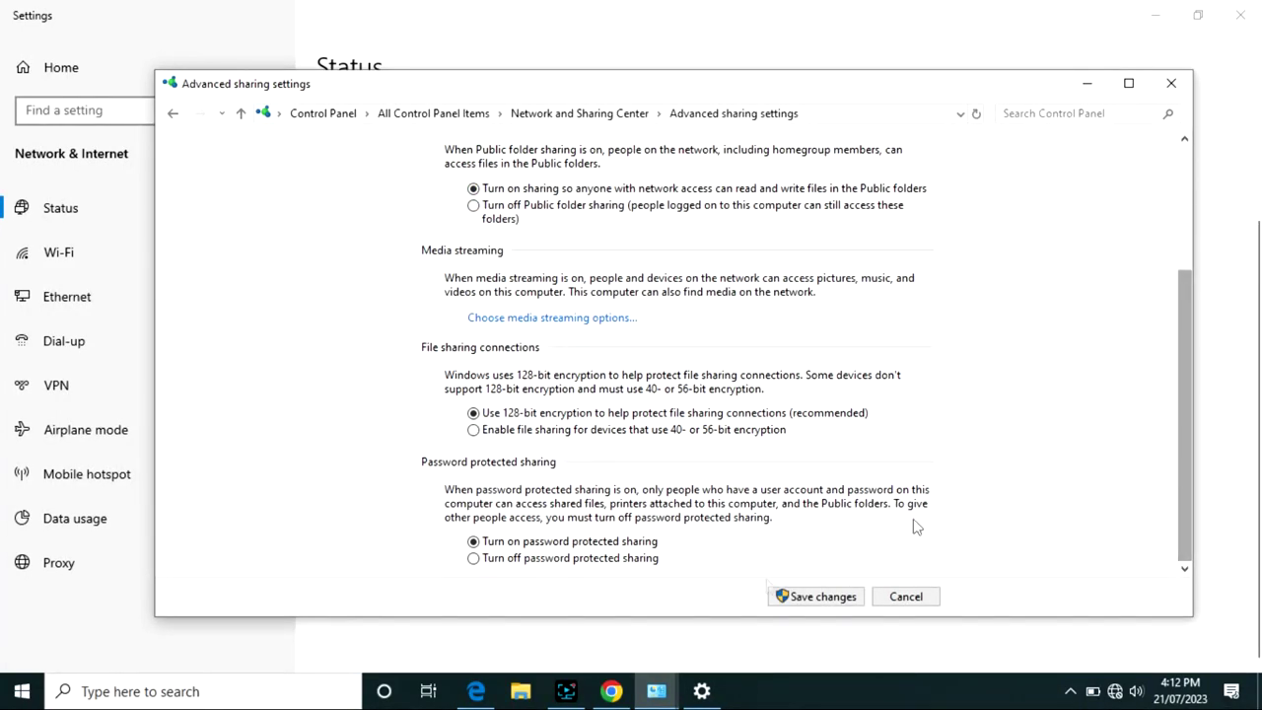
{"action": "left_click", "coordinate": [473, 558]}
- Collapse the All Networks section and turn on file and printer sharing for the Private profile
{"action": "left_click_drag", "start_coordinate": [1179, 316], "coordinate": [1177, 278]}
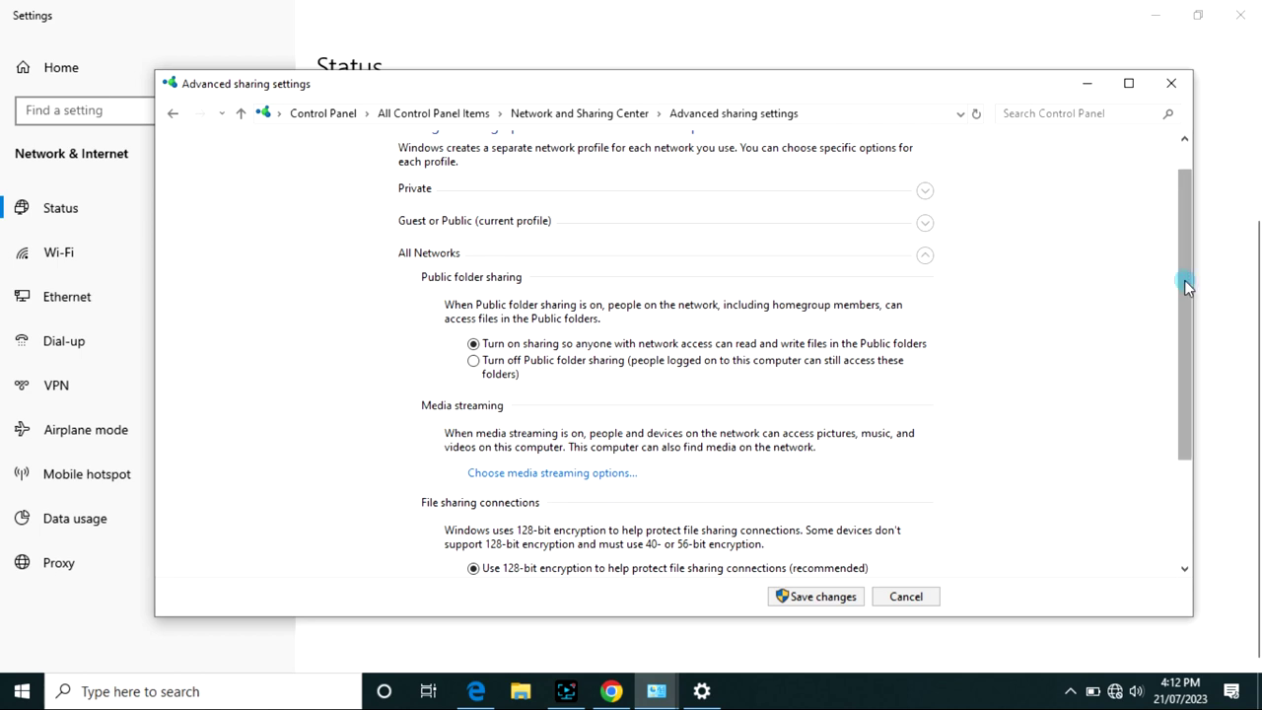
{"action": "left_click_drag", "start_coordinate": [1184, 280], "coordinate": [1185, 205]}
{"action": "left_click", "coordinate": [925, 259]}
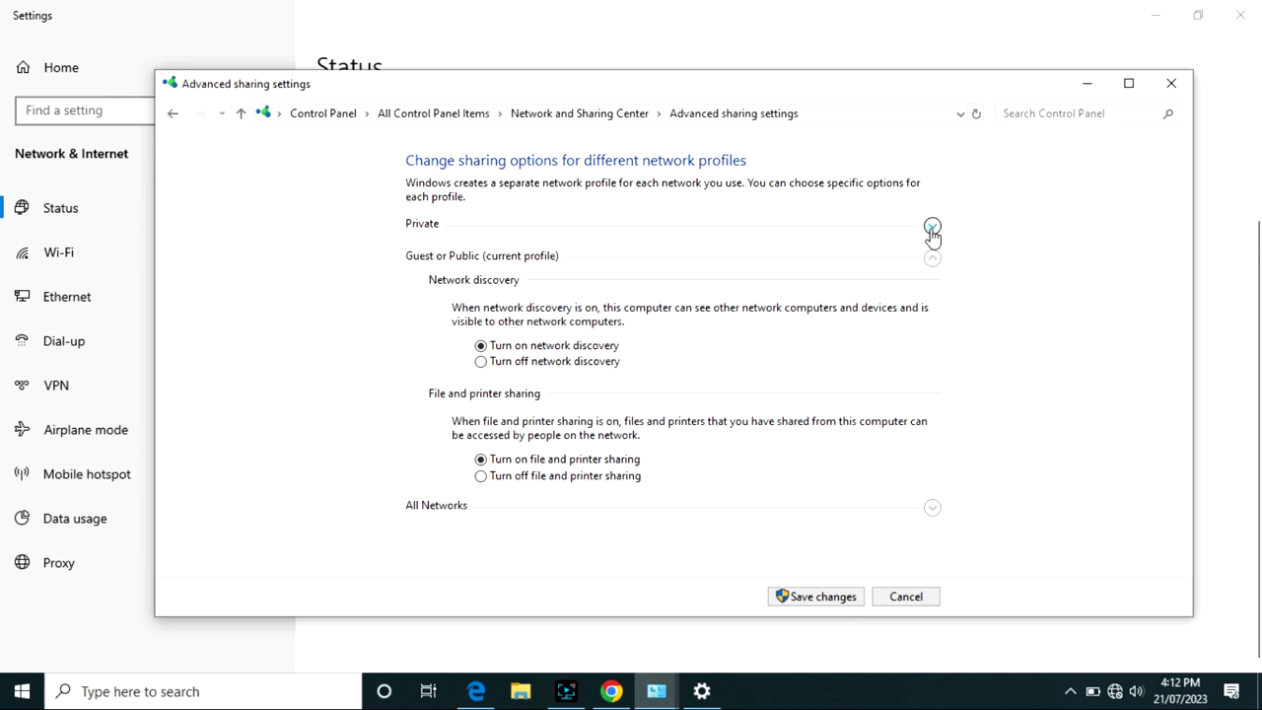
{"action": "left_click", "coordinate": [932, 226]}
{"action": "left_click", "coordinate": [481, 444]}
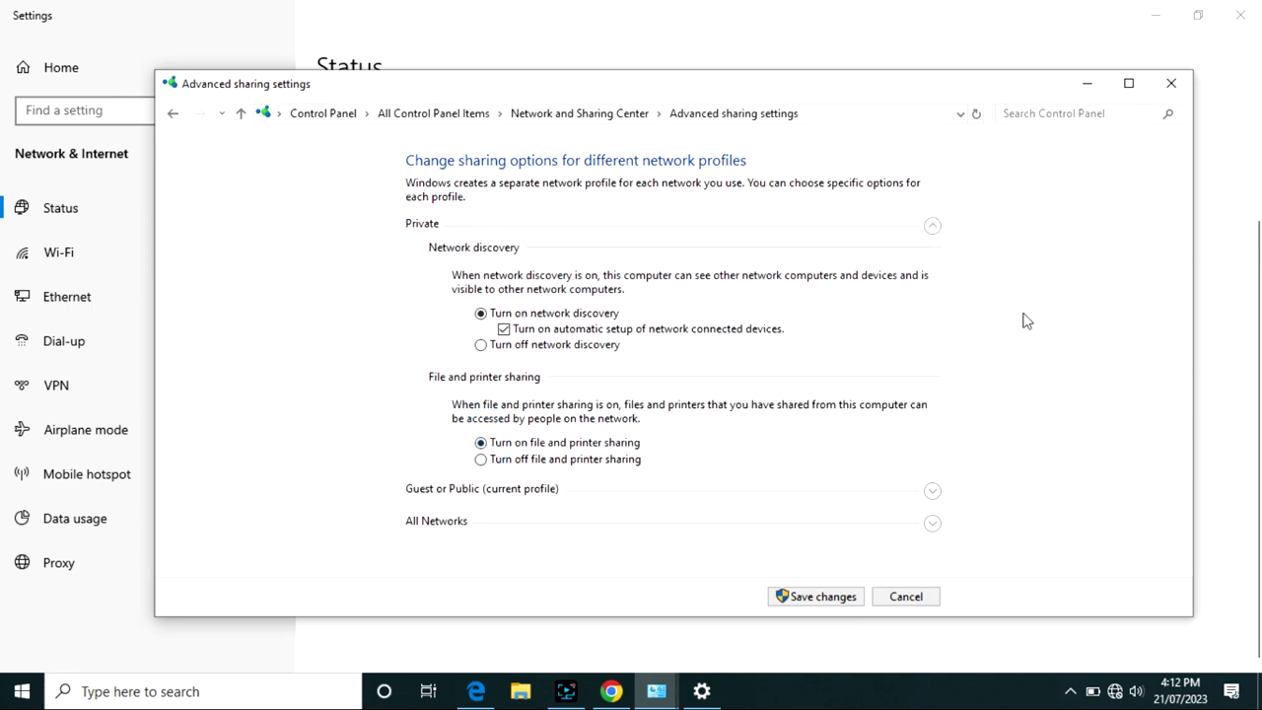
- Review the Guest or Public and All Networks options, save the sharing changes, and close the Network and Sharing Center and Settings
{"action": "left_click", "coordinate": [932, 490]}
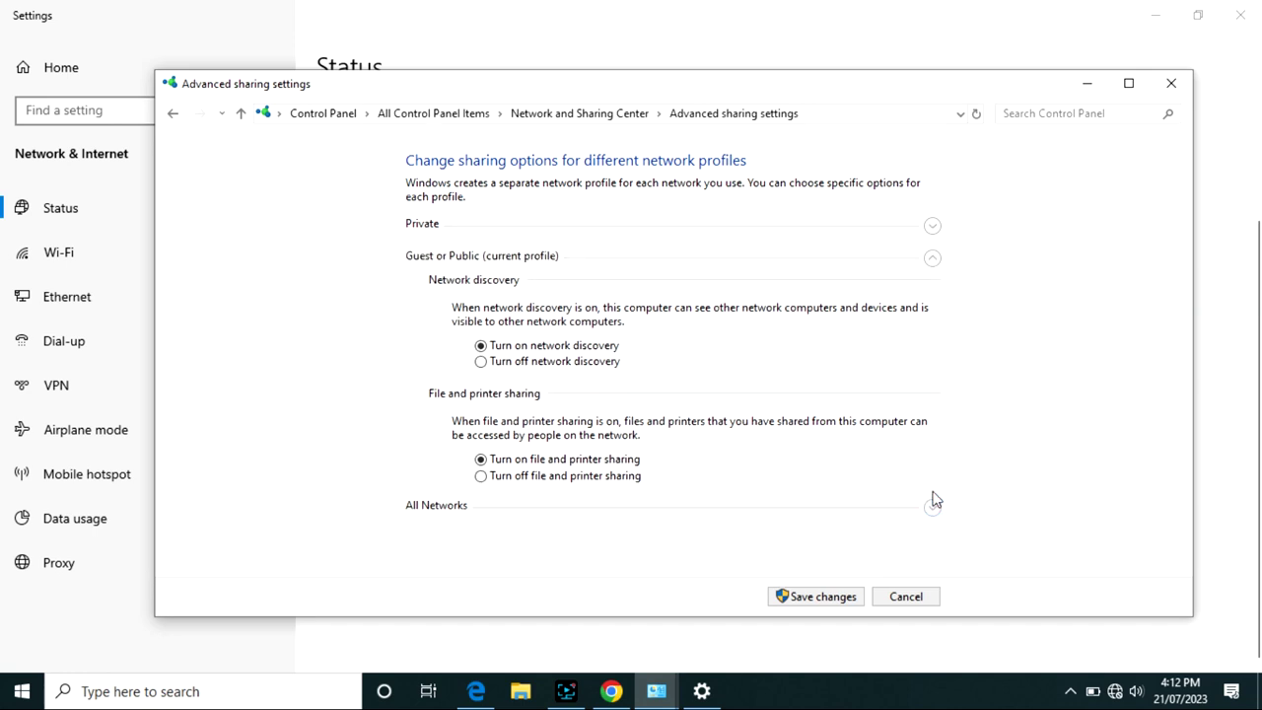
{"action": "left_click", "coordinate": [932, 508]}
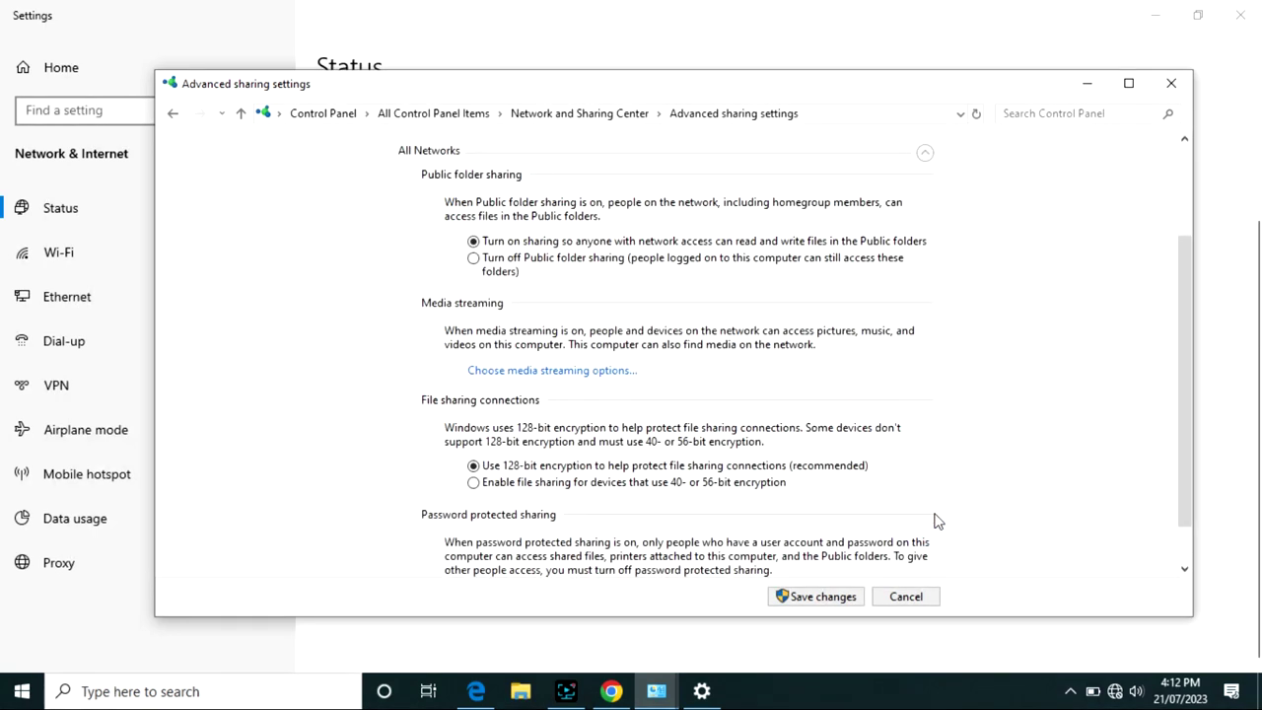
{"action": "left_click", "coordinate": [926, 154]}
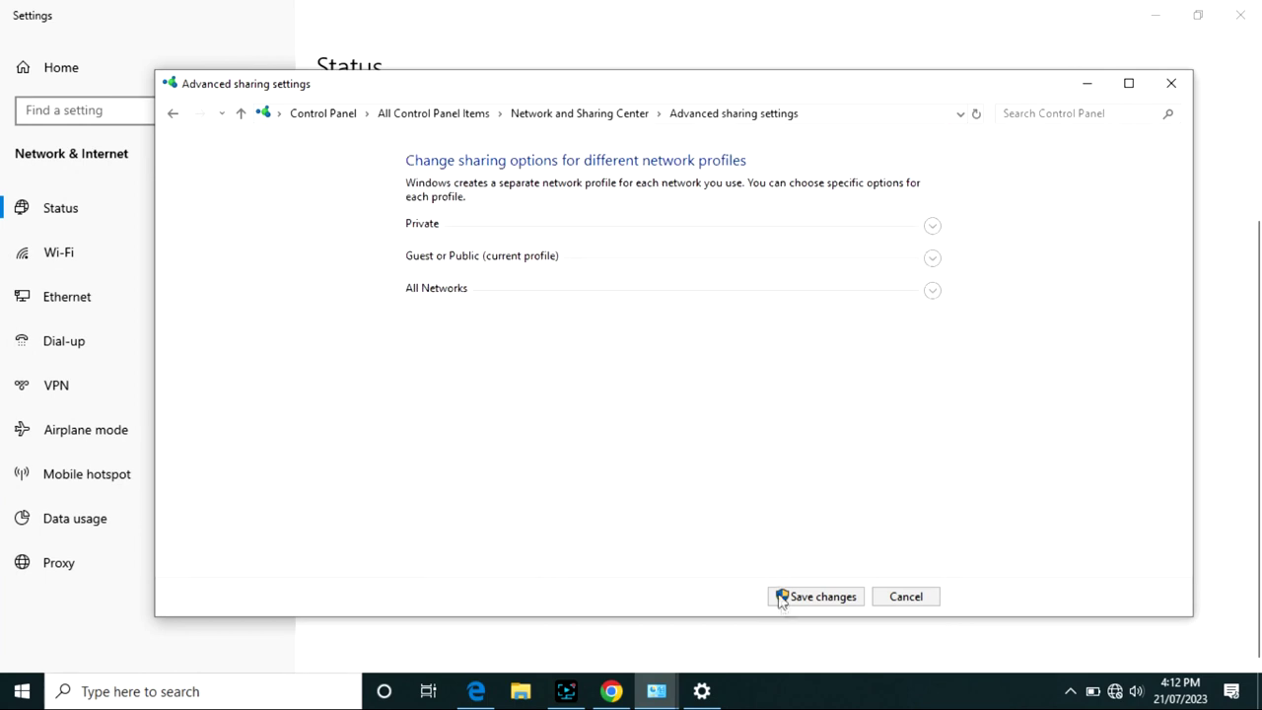
{"action": "left_click", "coordinate": [808, 596]}
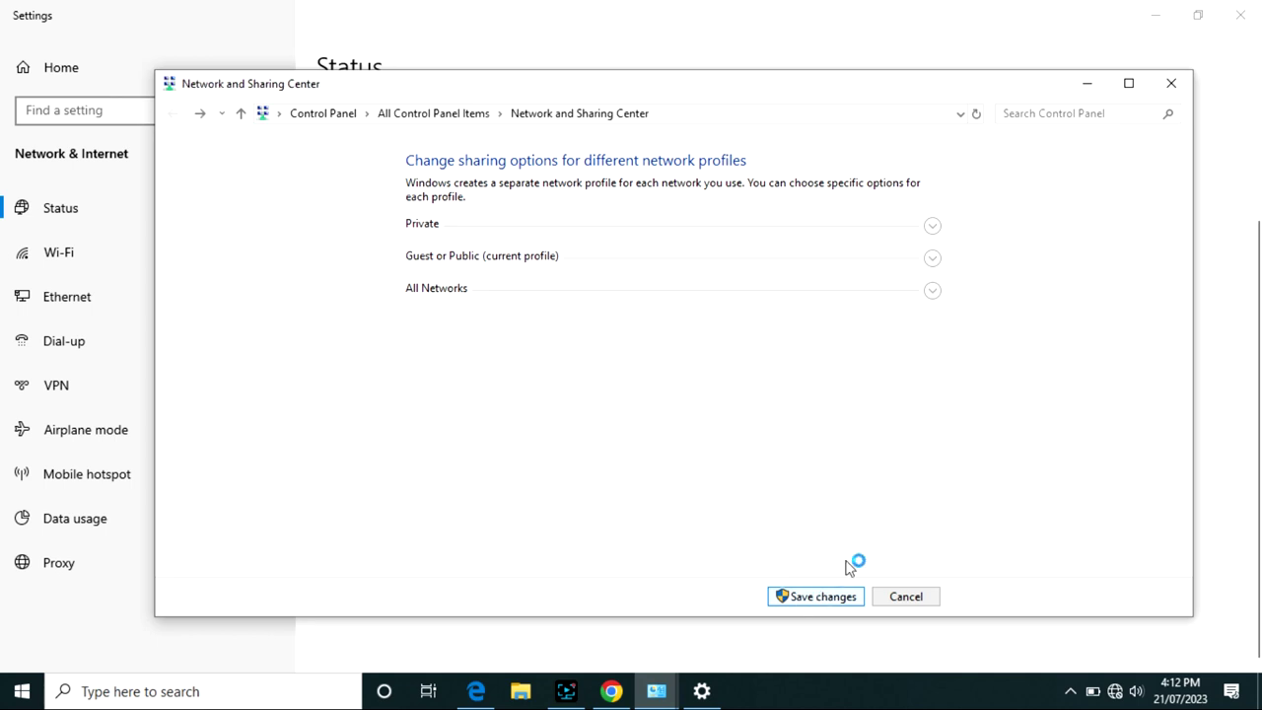
{"action": "left_click", "coordinate": [1172, 83]}
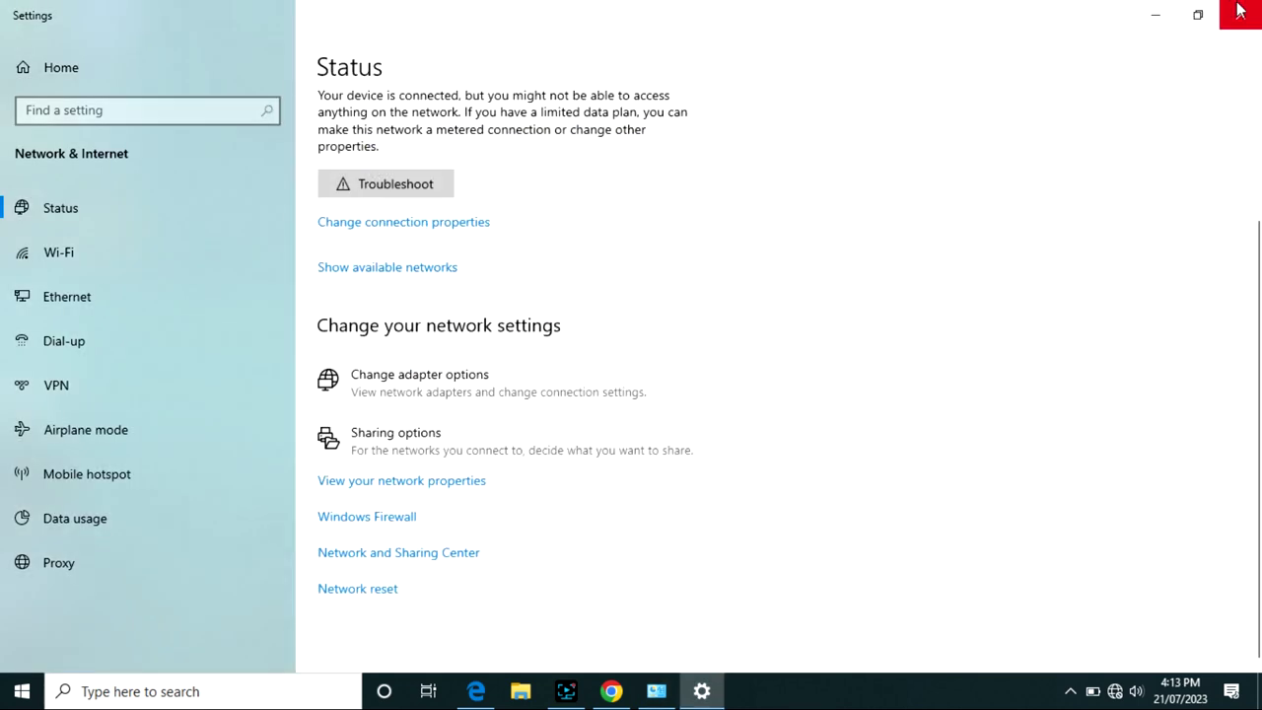
{"action": "left_click", "coordinate": [1239, 8]}
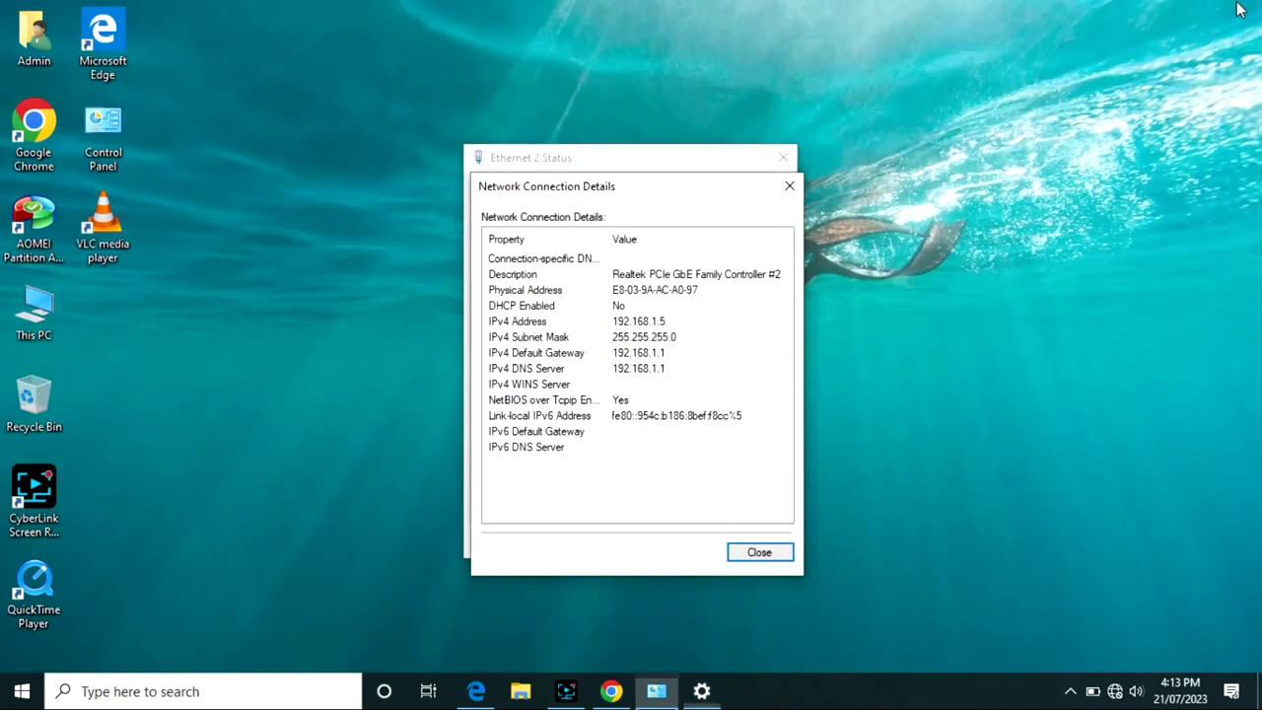
- Create a desktop folder named "konica scan", then open it and close its window
{"action": "left_click", "coordinate": [239, 306]}
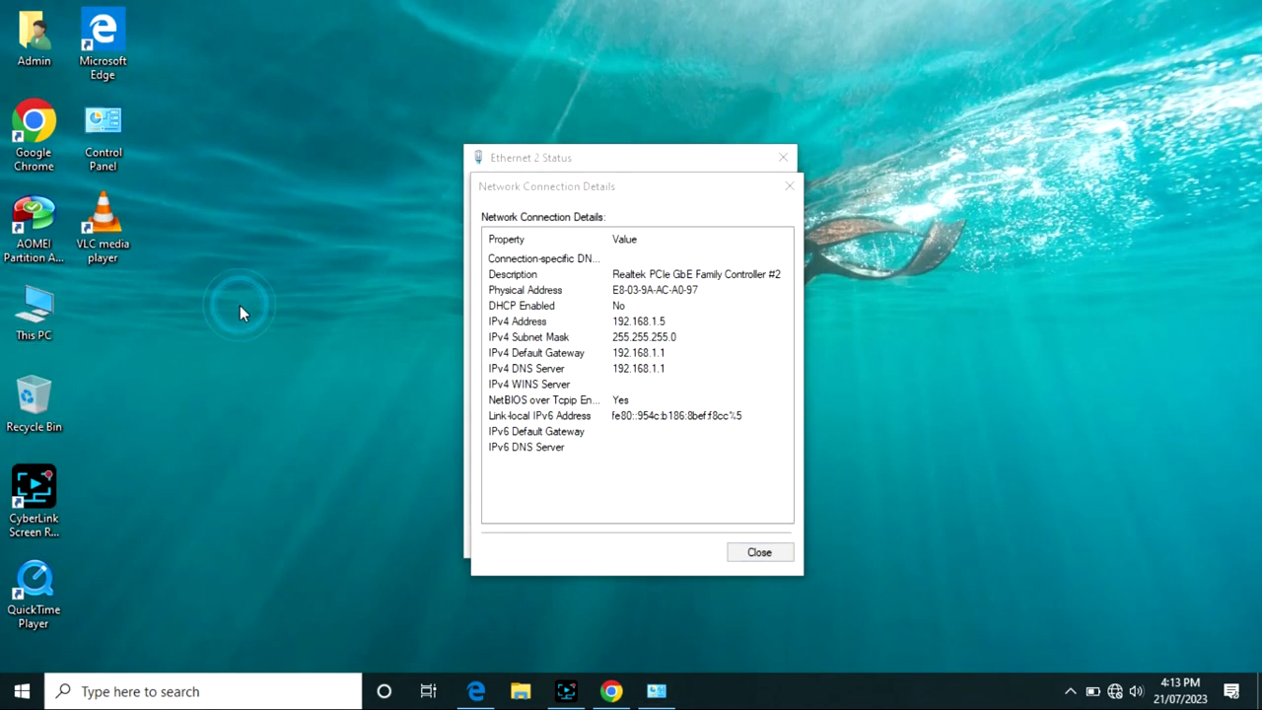
{"action": "right_click", "coordinate": [240, 305]}
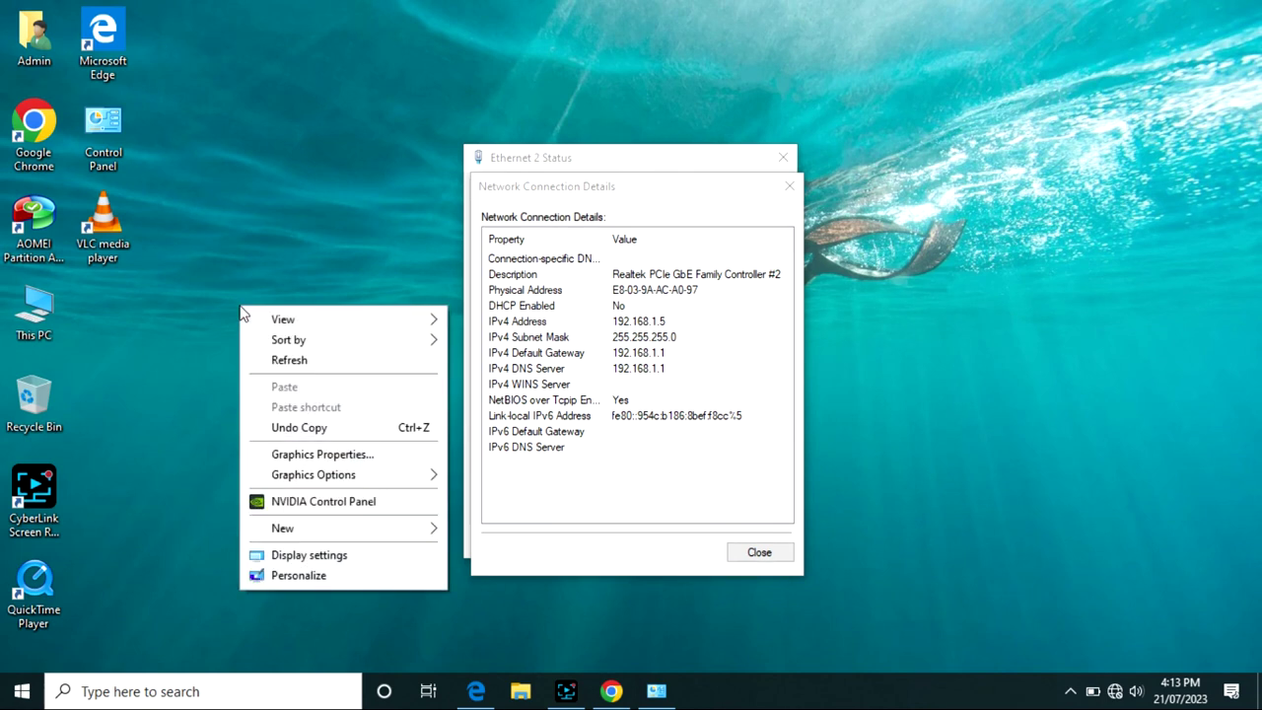
{"action": "mouse_move", "coordinate": [309, 527]}
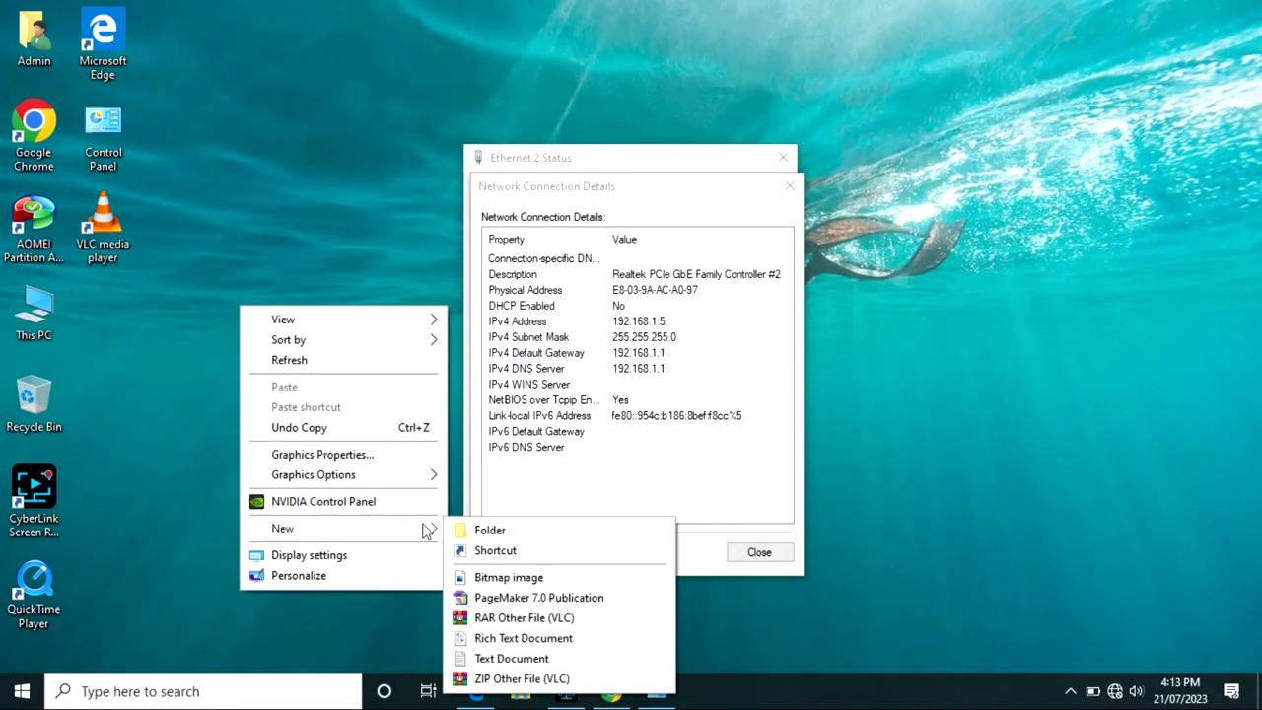
{"action": "left_click", "coordinate": [471, 531]}
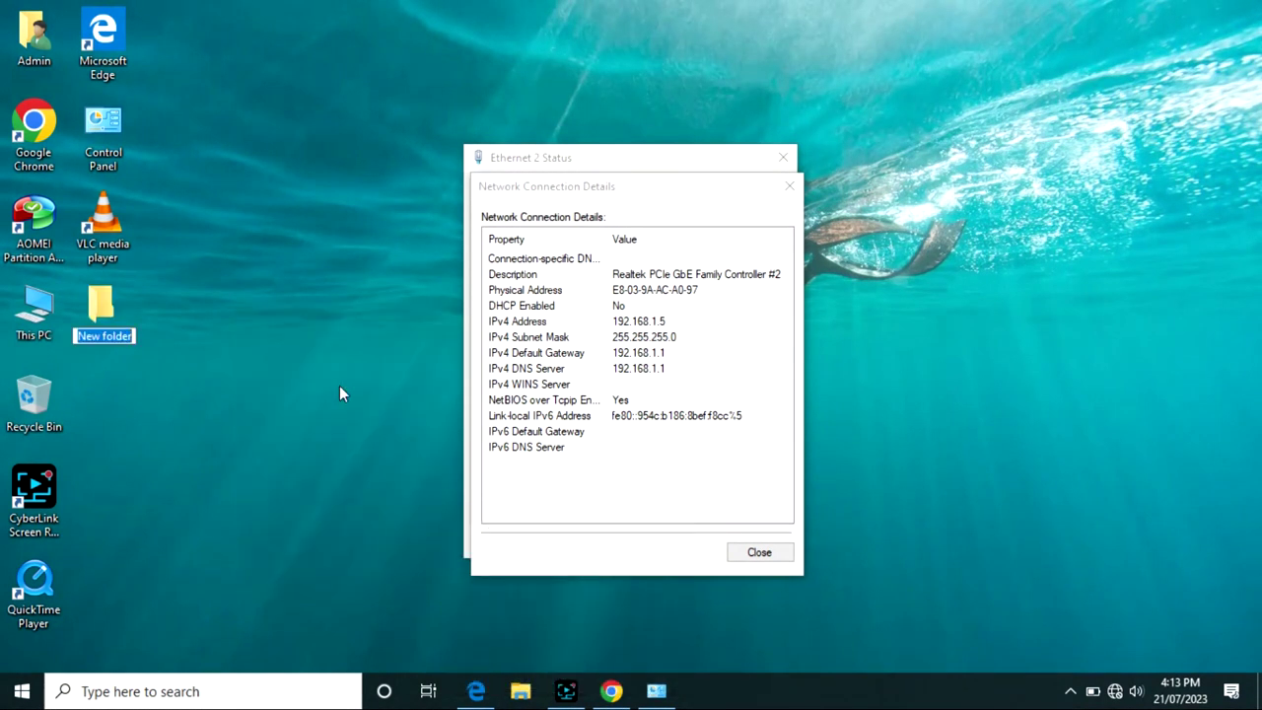
{"action": "type", "text": "konic"}
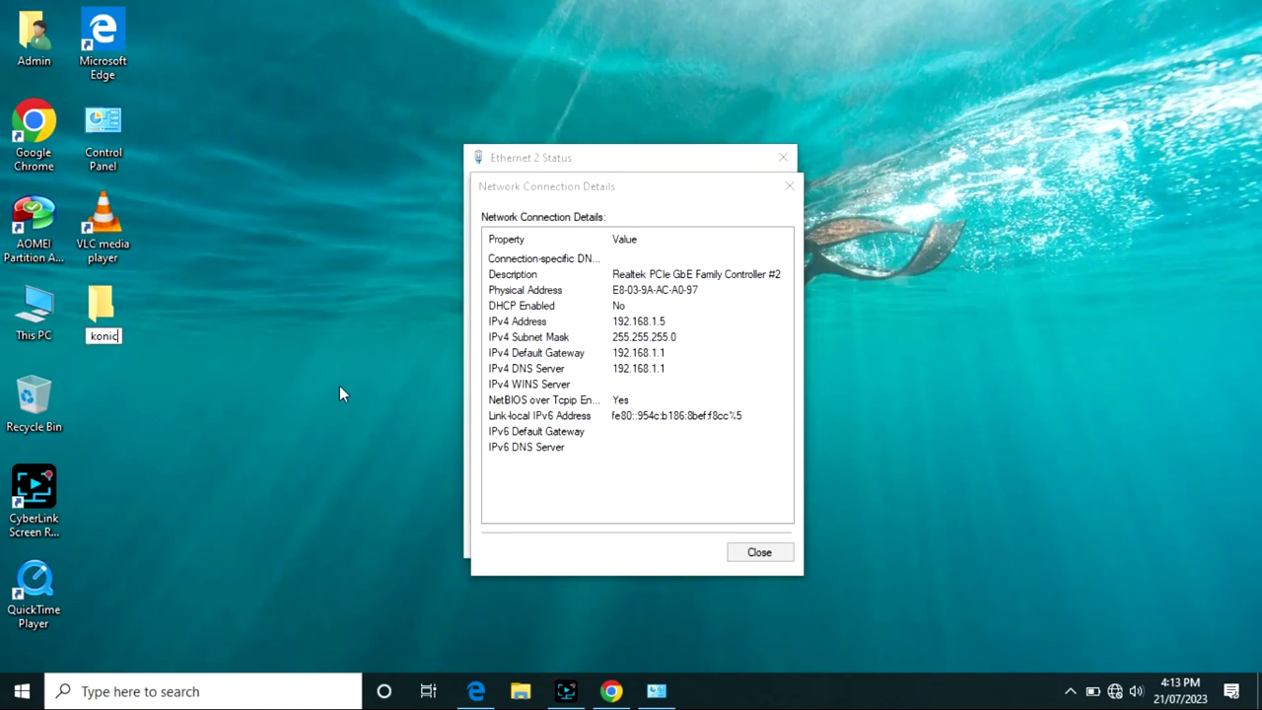
{"action": "type", "text": "a scan"}
{"action": "key", "text": "Return"}
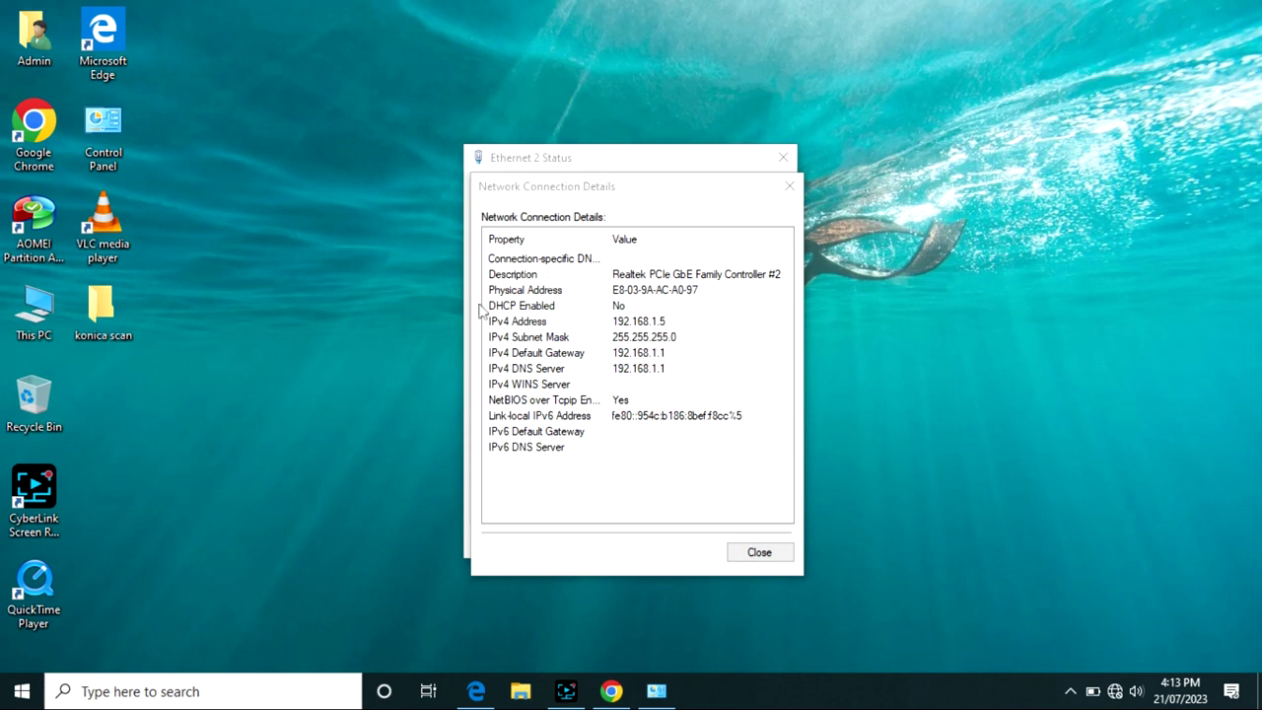
{"action": "key", "text": "Return"}
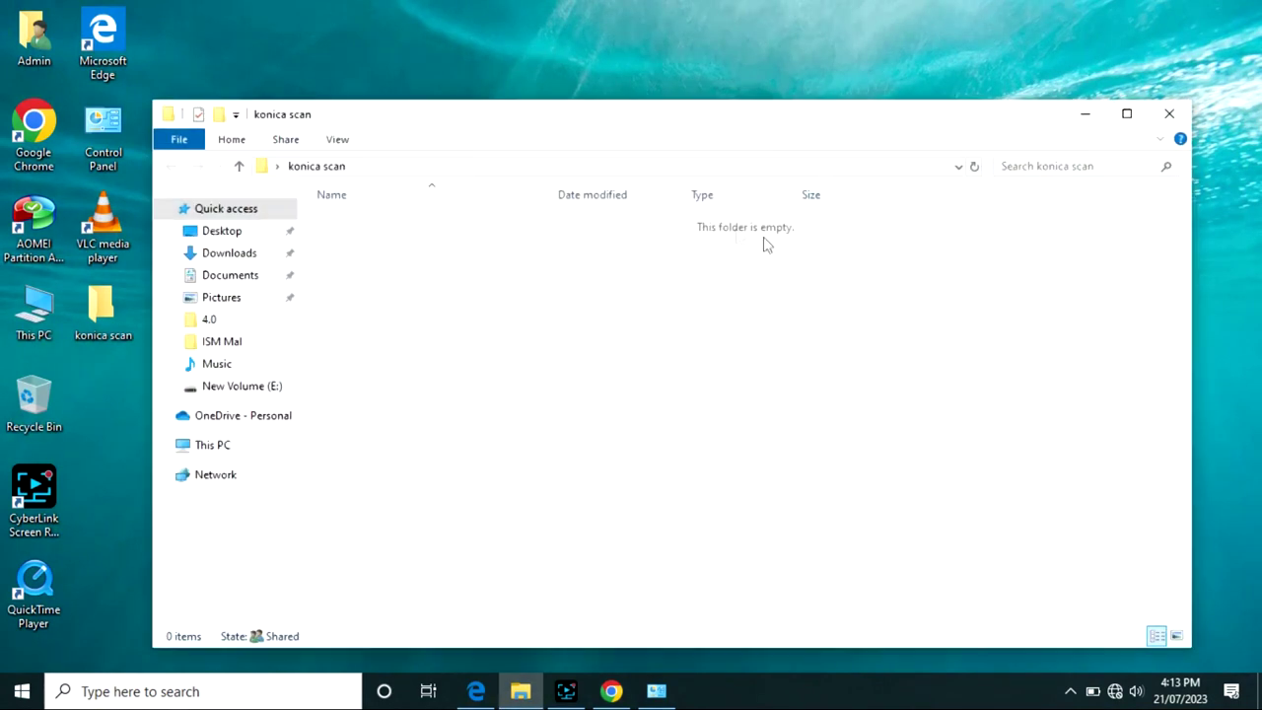
{"action": "left_click", "coordinate": [1169, 113]}
- Open the advanced sharing settings of the "konica scan" desktop folder and enable Share this folder
{"action": "left_click", "coordinate": [107, 326]}
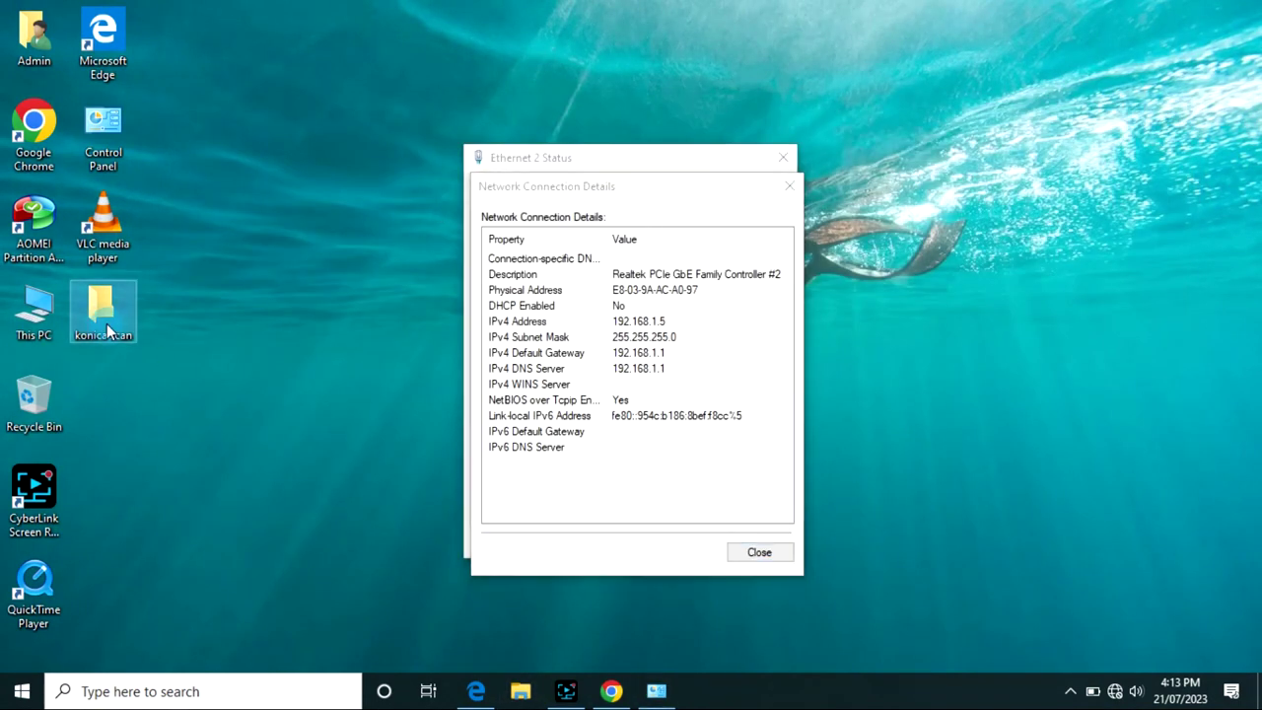
{"action": "right_click", "coordinate": [108, 330]}
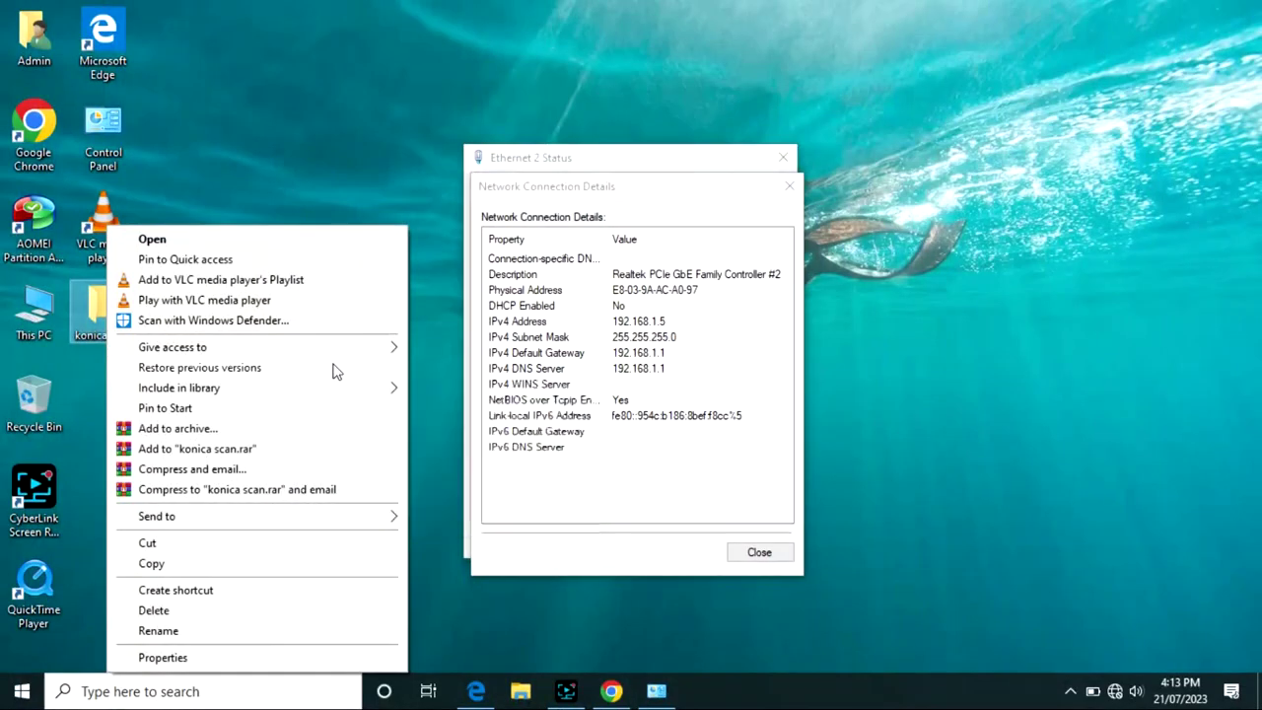
{"action": "left_click", "coordinate": [178, 655]}
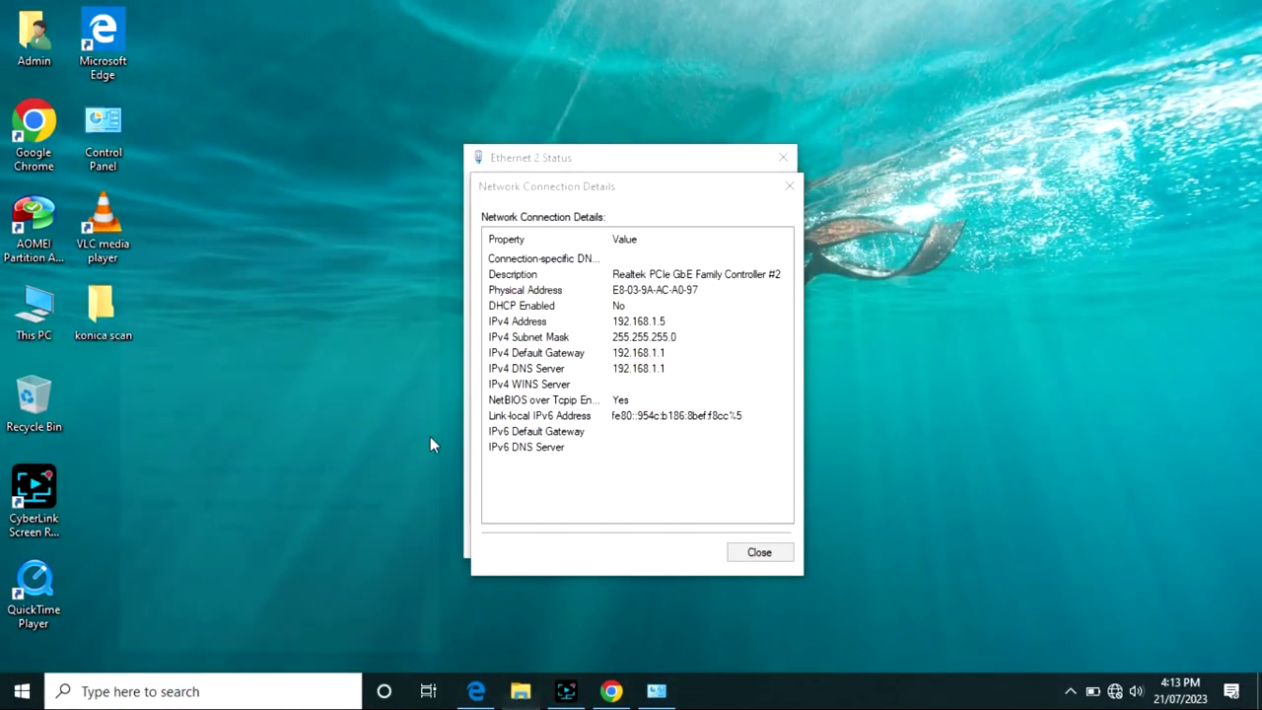
{"action": "left_click", "coordinate": [188, 266]}
{"action": "left_click", "coordinate": [189, 265]}
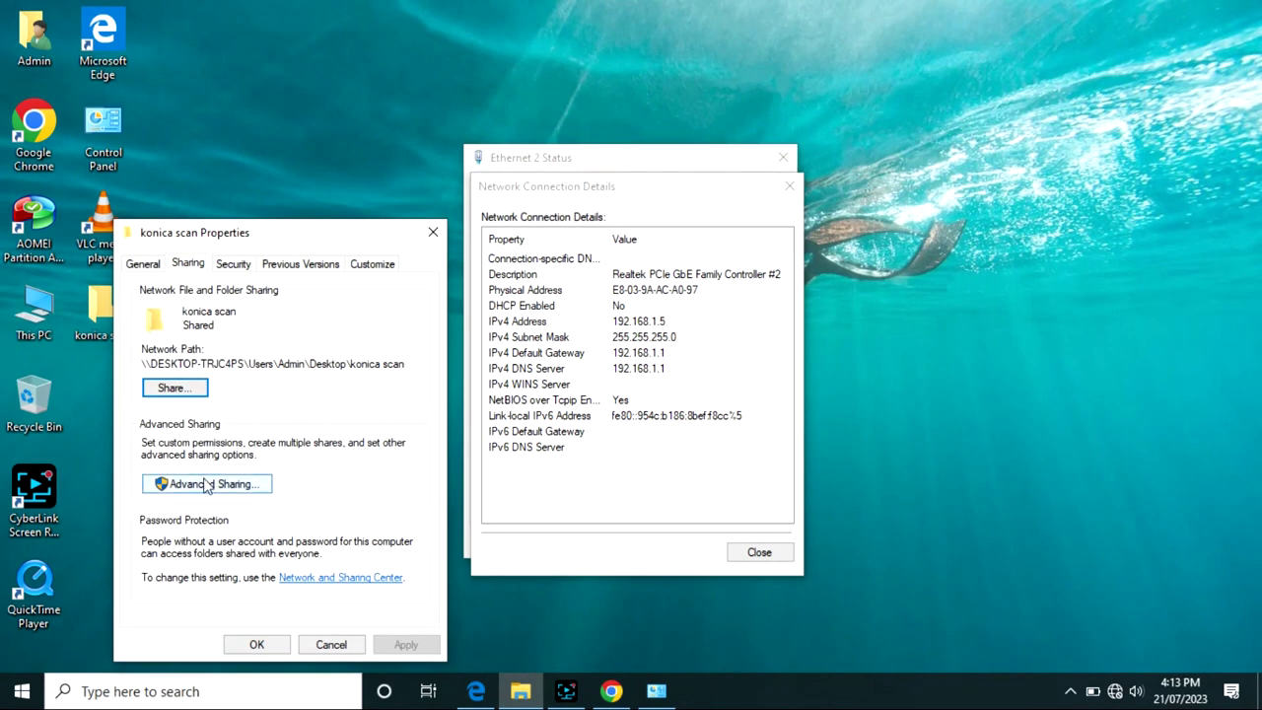
{"action": "left_click", "coordinate": [206, 484]}
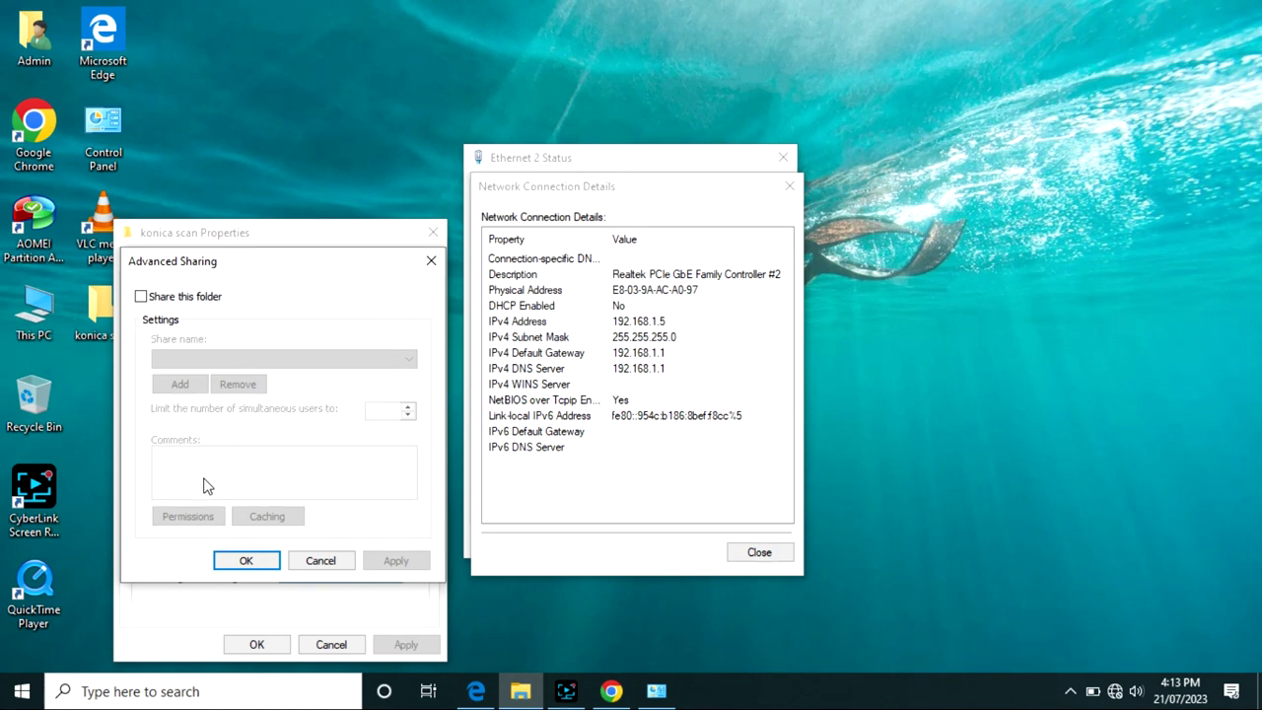
{"action": "left_click", "coordinate": [140, 297]}
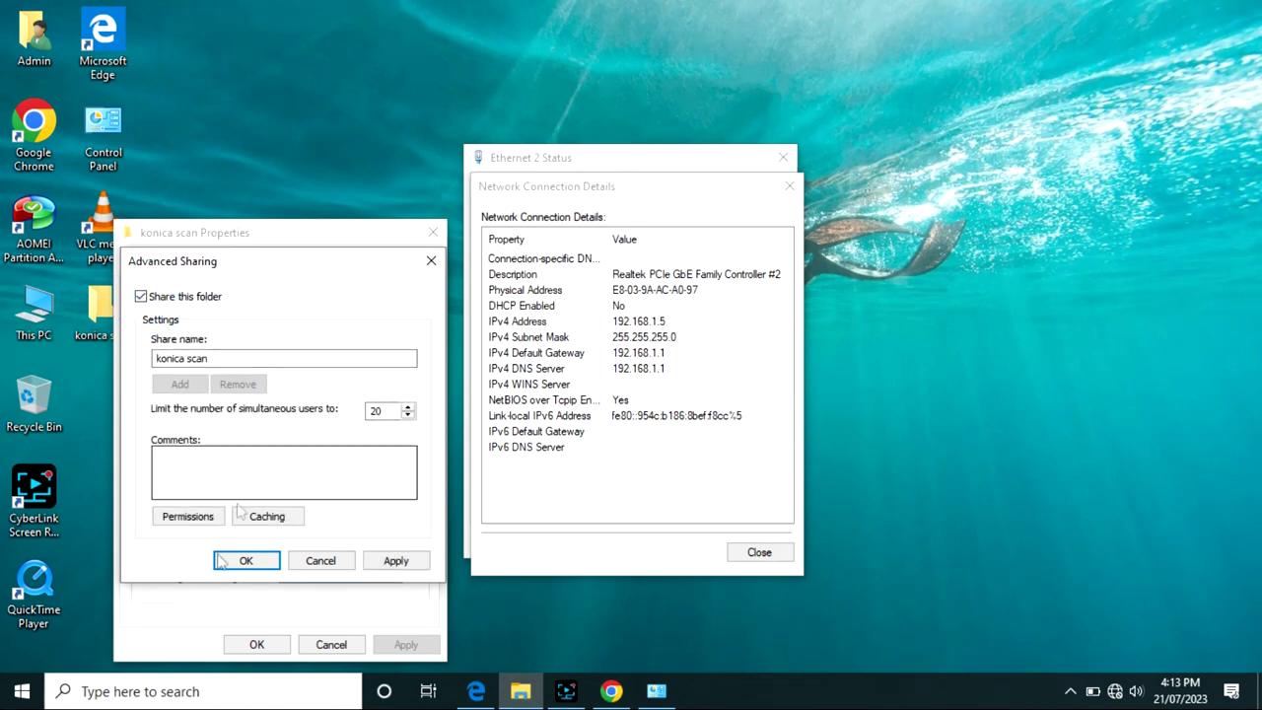
- In the share permissions, allow Everyone Full Control, add the Everyone group from the account search, and confirm the advanced sharing settings
{"action": "left_click", "coordinate": [188, 516]}
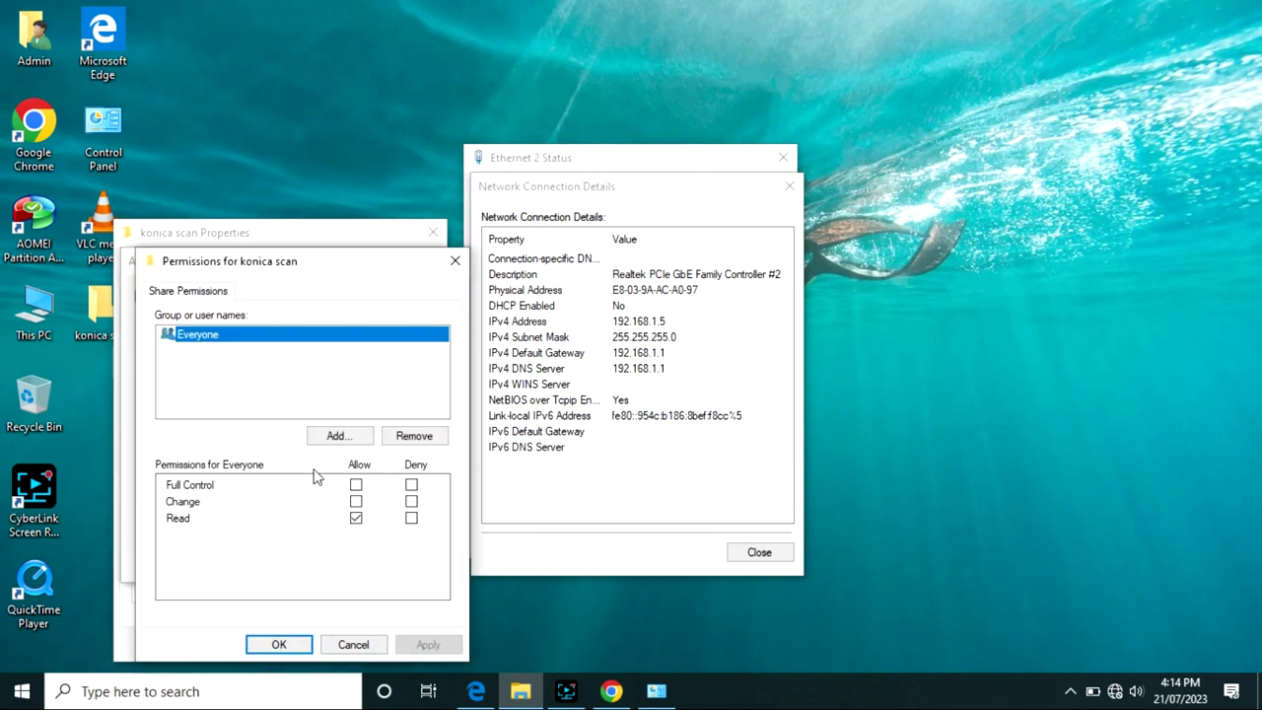
{"action": "left_click", "coordinate": [356, 485]}
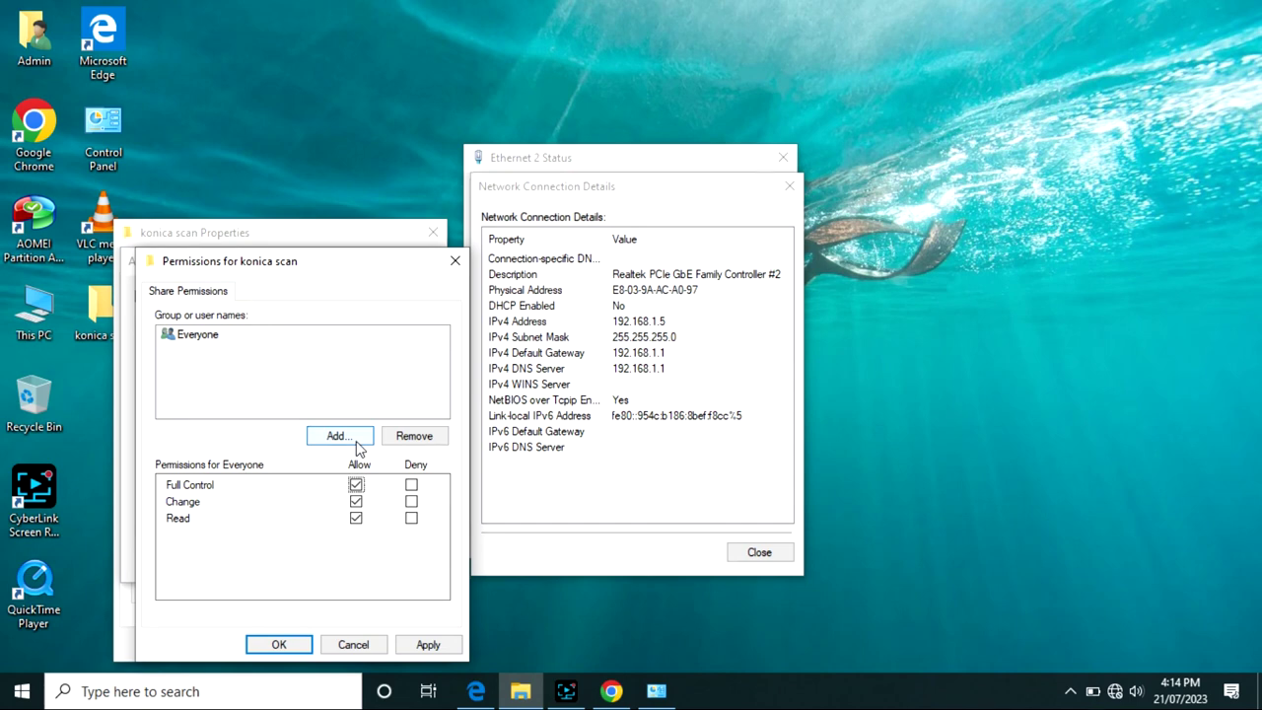
{"action": "left_click", "coordinate": [356, 443]}
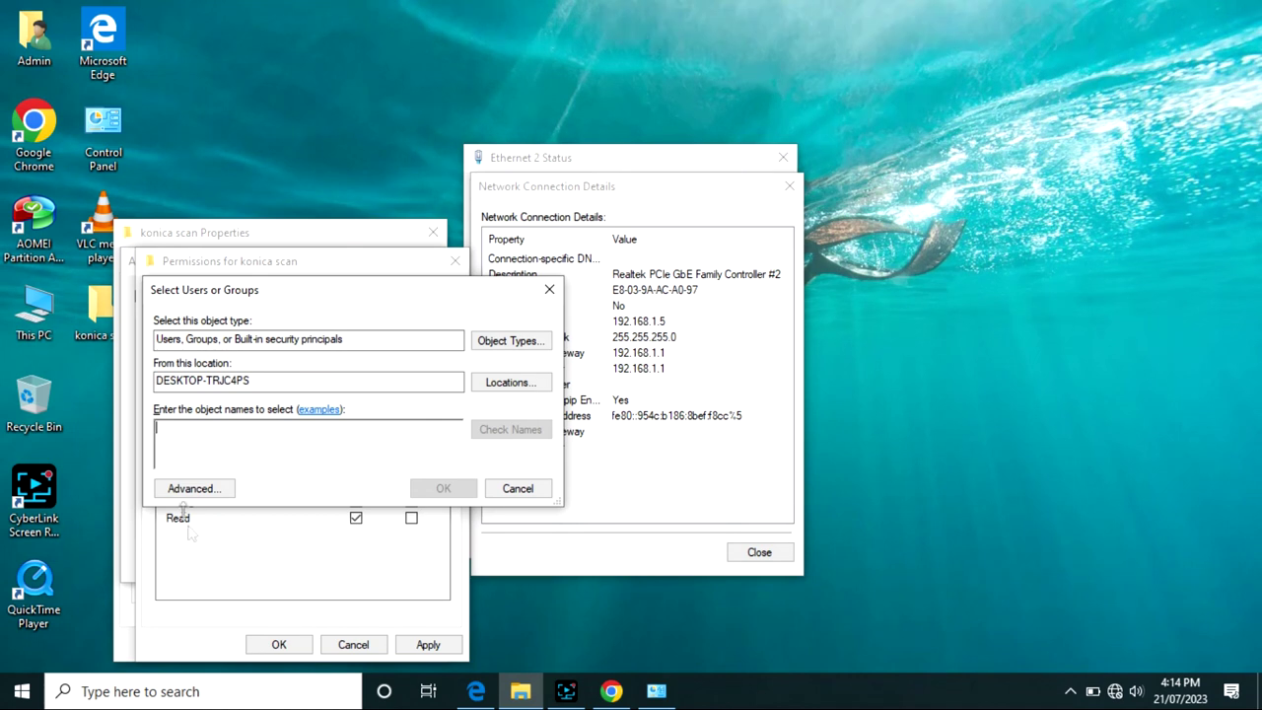
{"action": "left_click", "coordinate": [192, 488]}
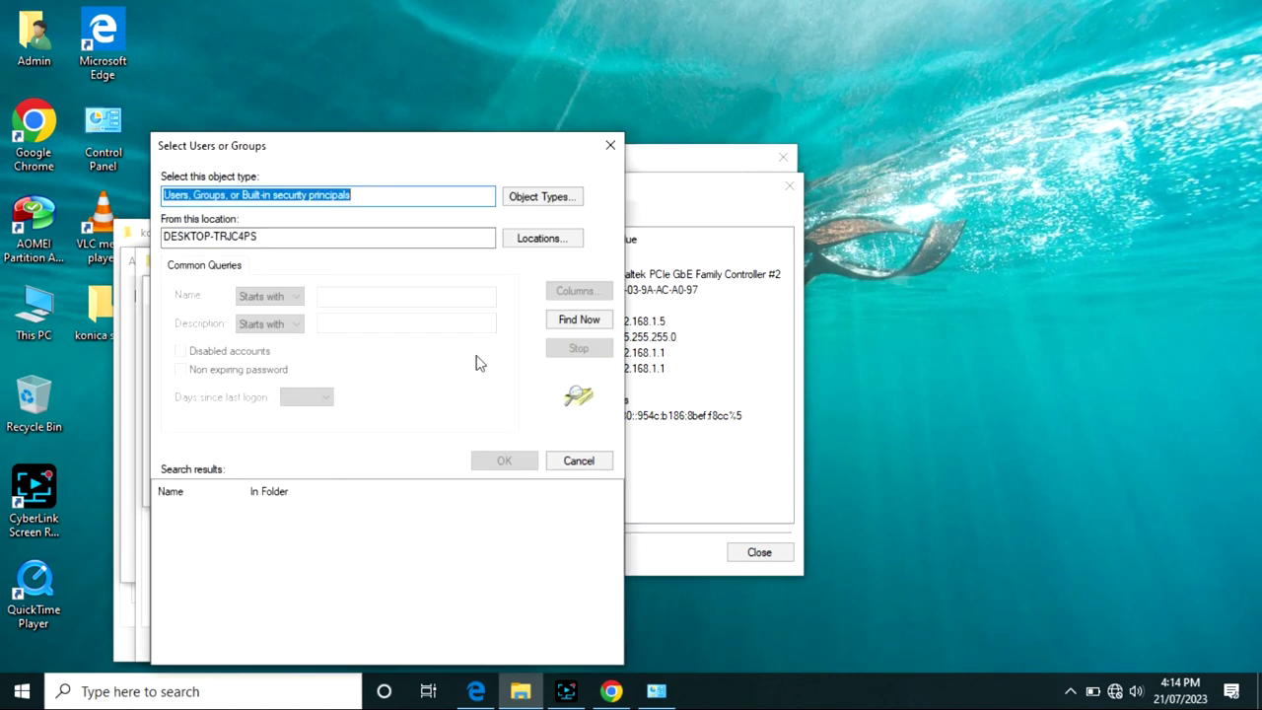
{"action": "left_click", "coordinate": [590, 320]}
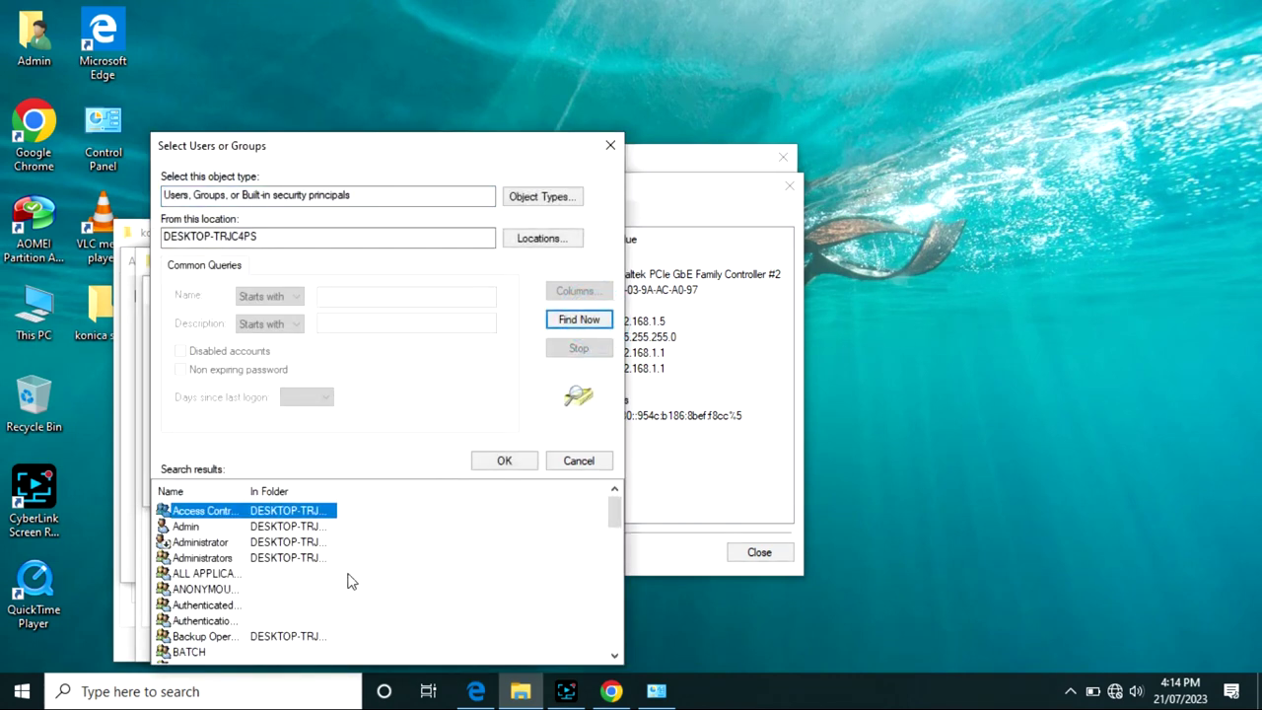
{"action": "left_click_drag", "start_coordinate": [612, 520], "coordinate": [615, 555]}
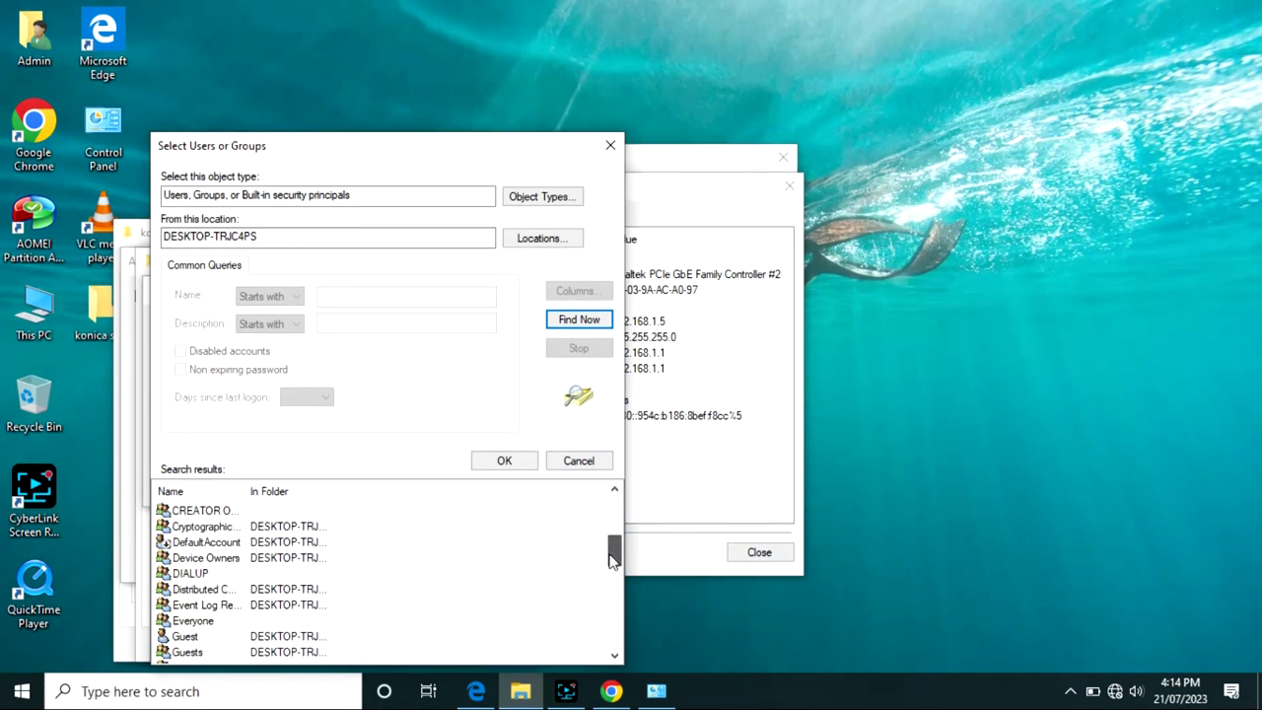
{"action": "left_click", "coordinate": [191, 622]}
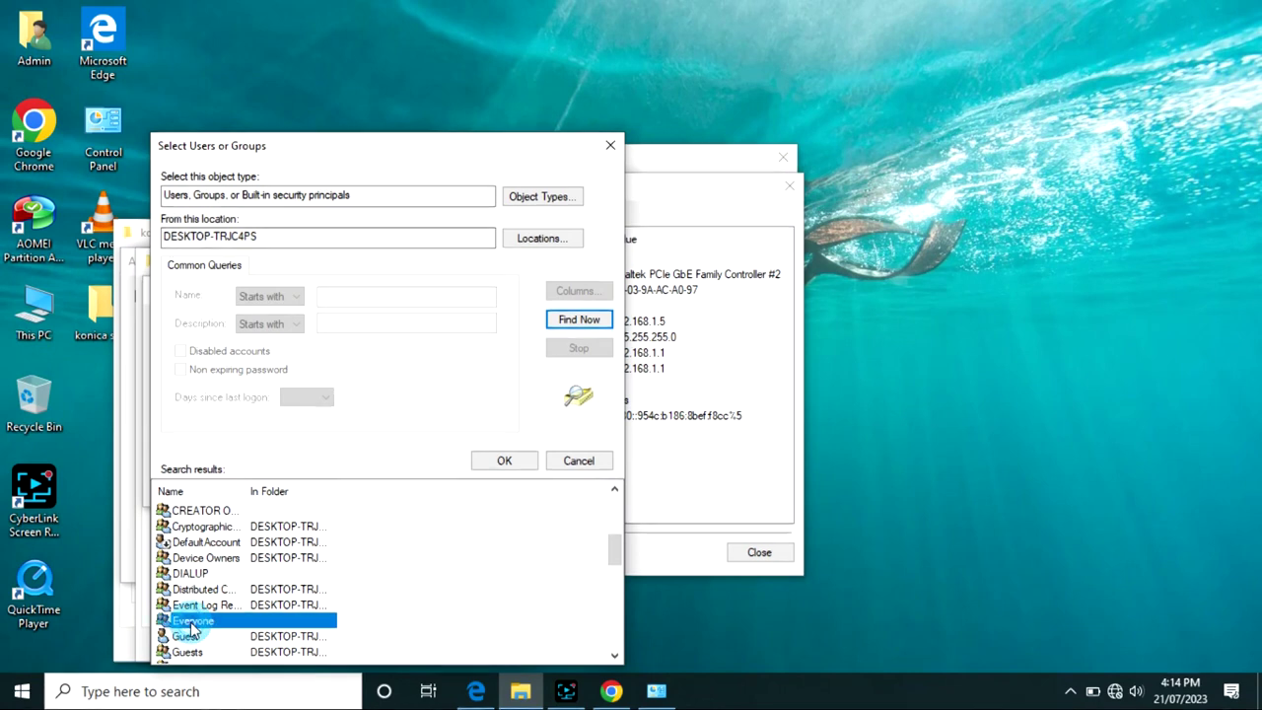
{"action": "left_click", "coordinate": [517, 463]}
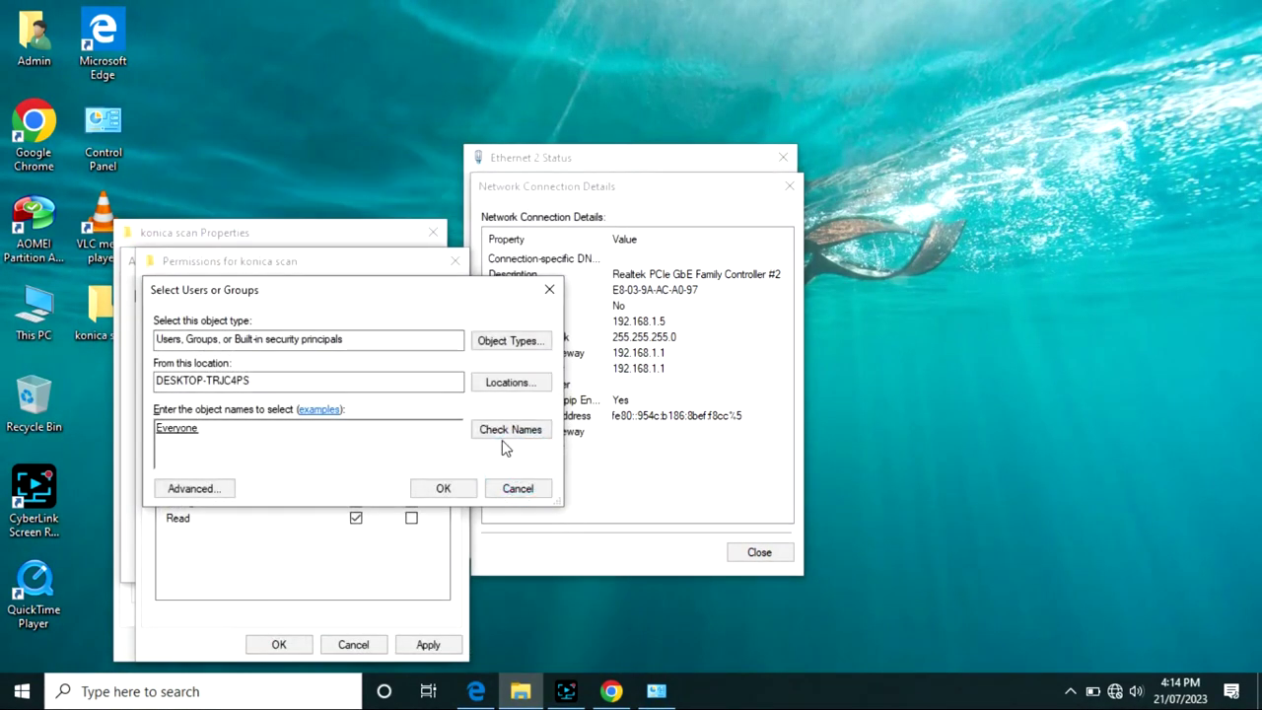
{"action": "left_click", "coordinate": [444, 488]}
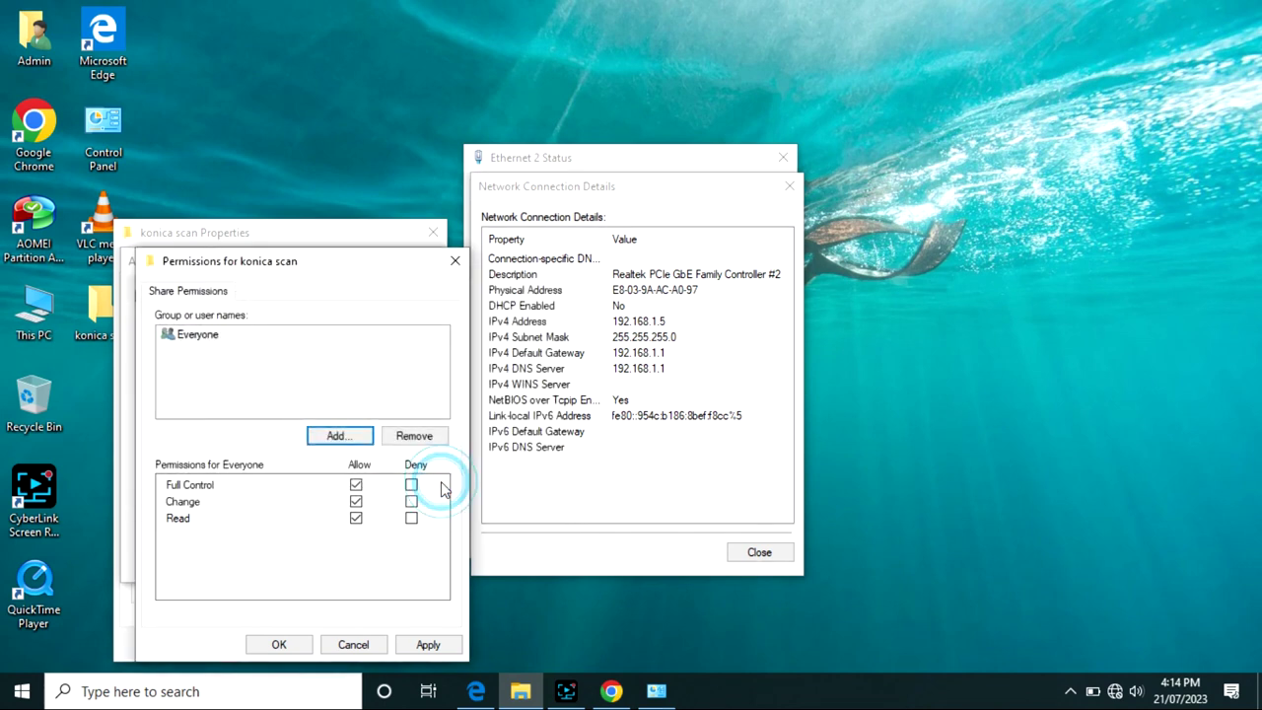
{"action": "left_click", "coordinate": [426, 645]}
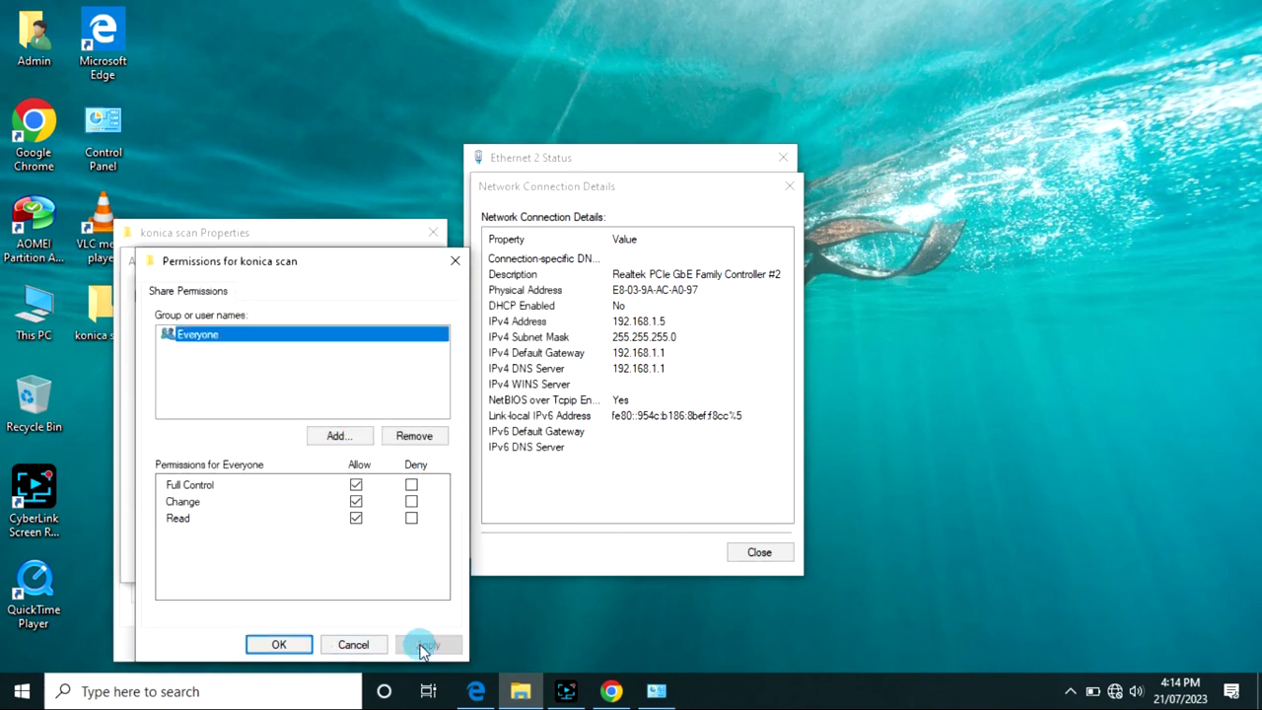
{"action": "left_click", "coordinate": [298, 646]}
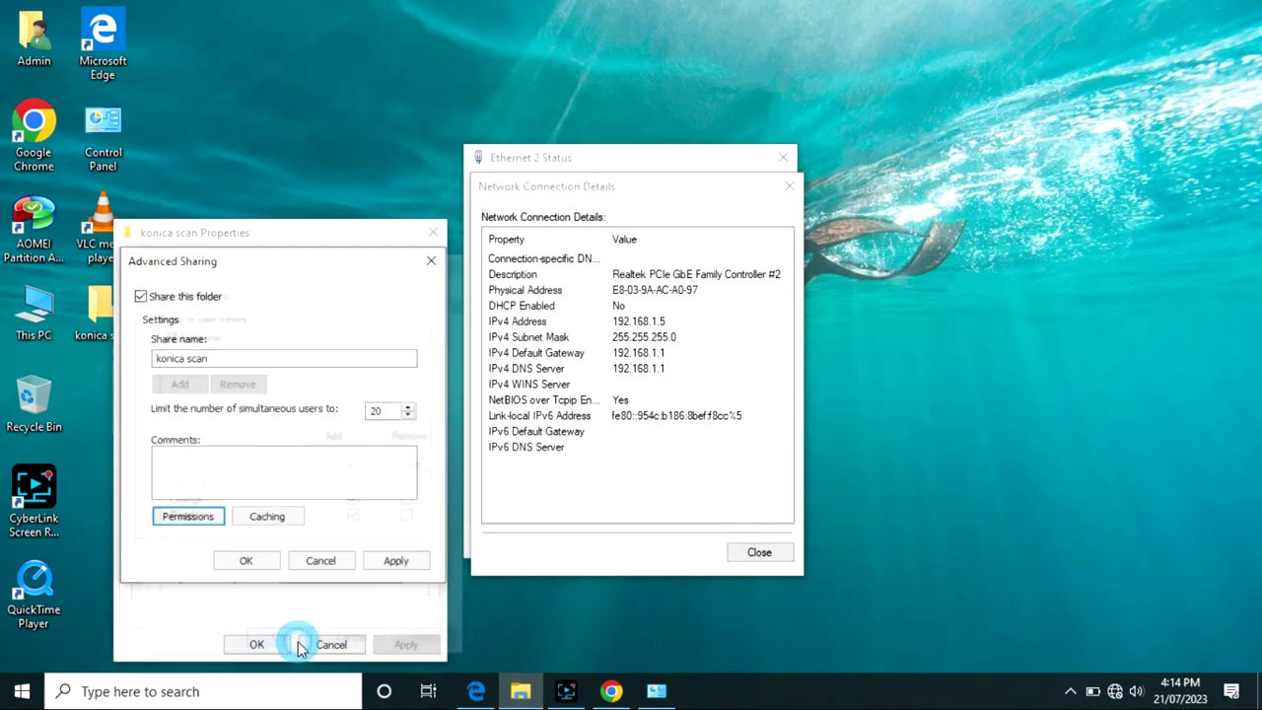
{"action": "left_click", "coordinate": [272, 566]}
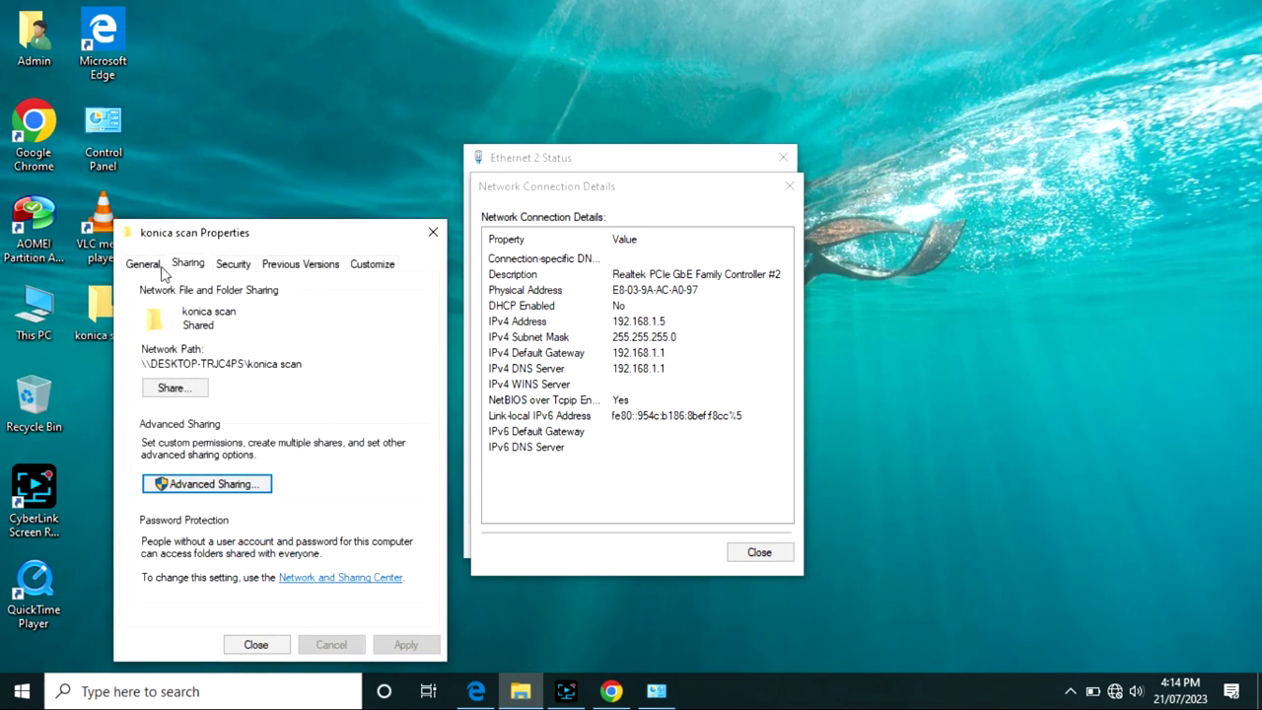
- Add the Everyone group to the folder's security permissions through the account search and allow it Full control
{"action": "left_click", "coordinate": [234, 264]}
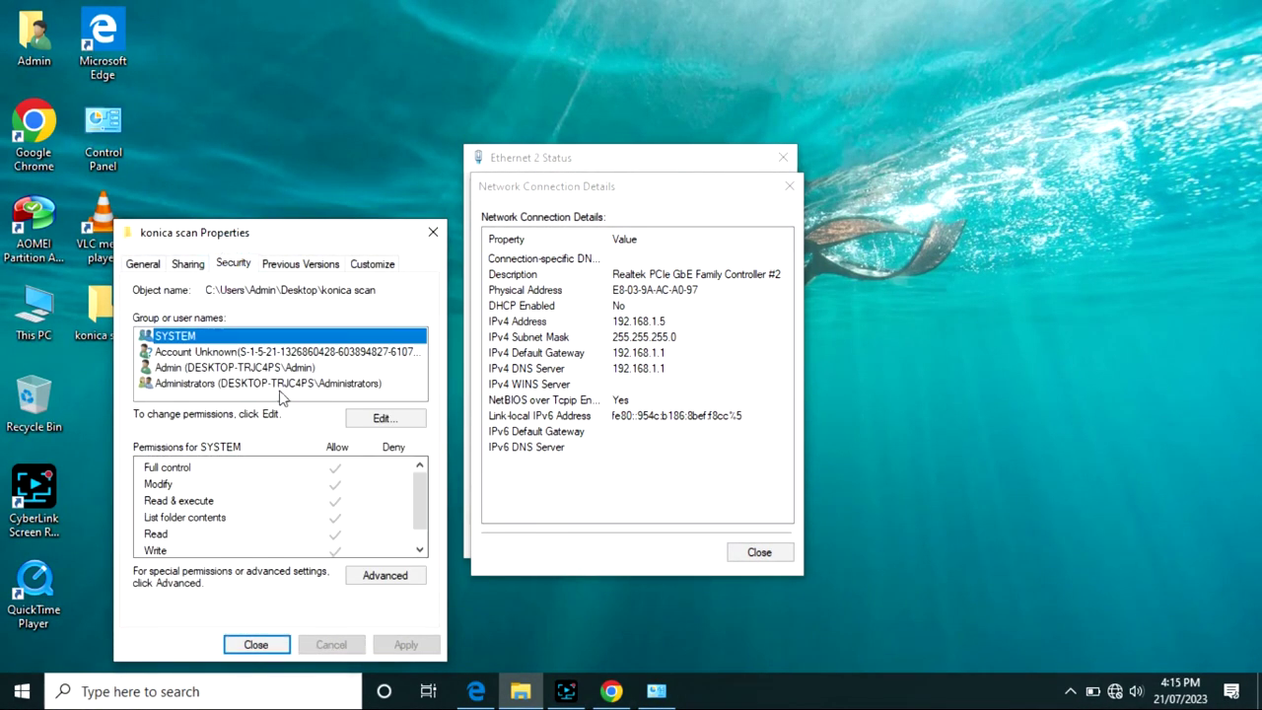
{"action": "left_click", "coordinate": [376, 419]}
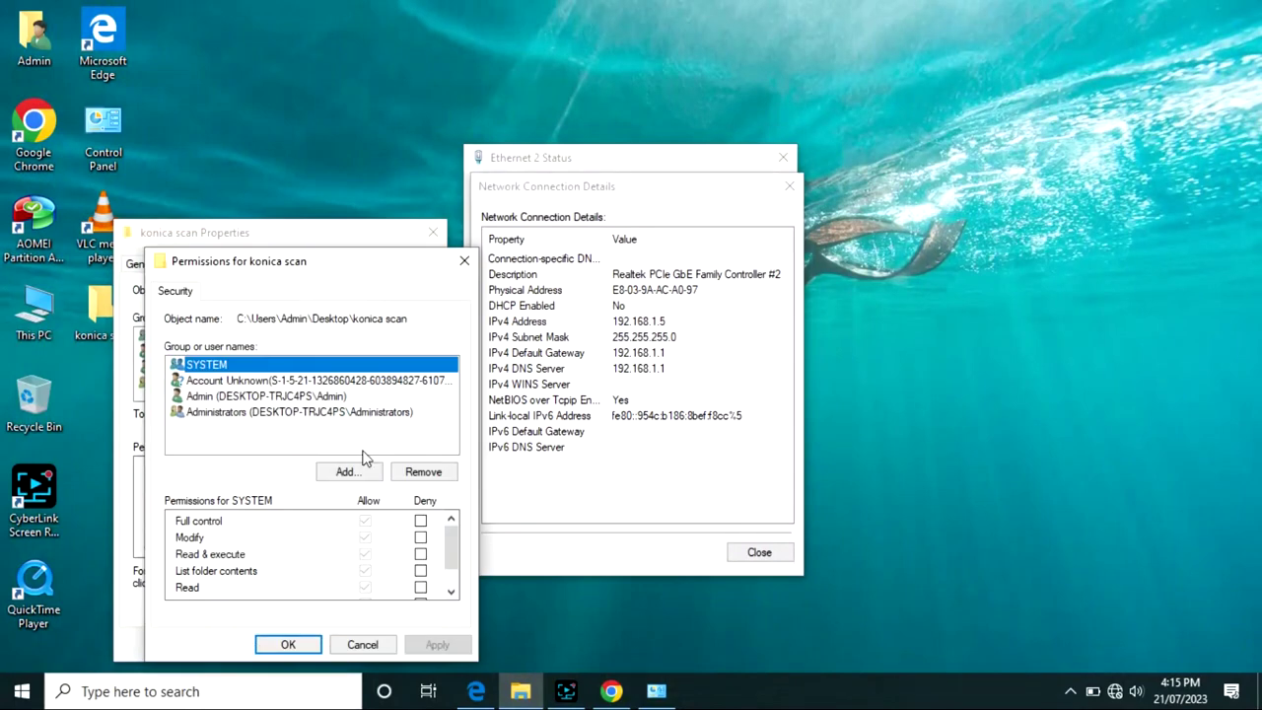
{"action": "left_click", "coordinate": [345, 471]}
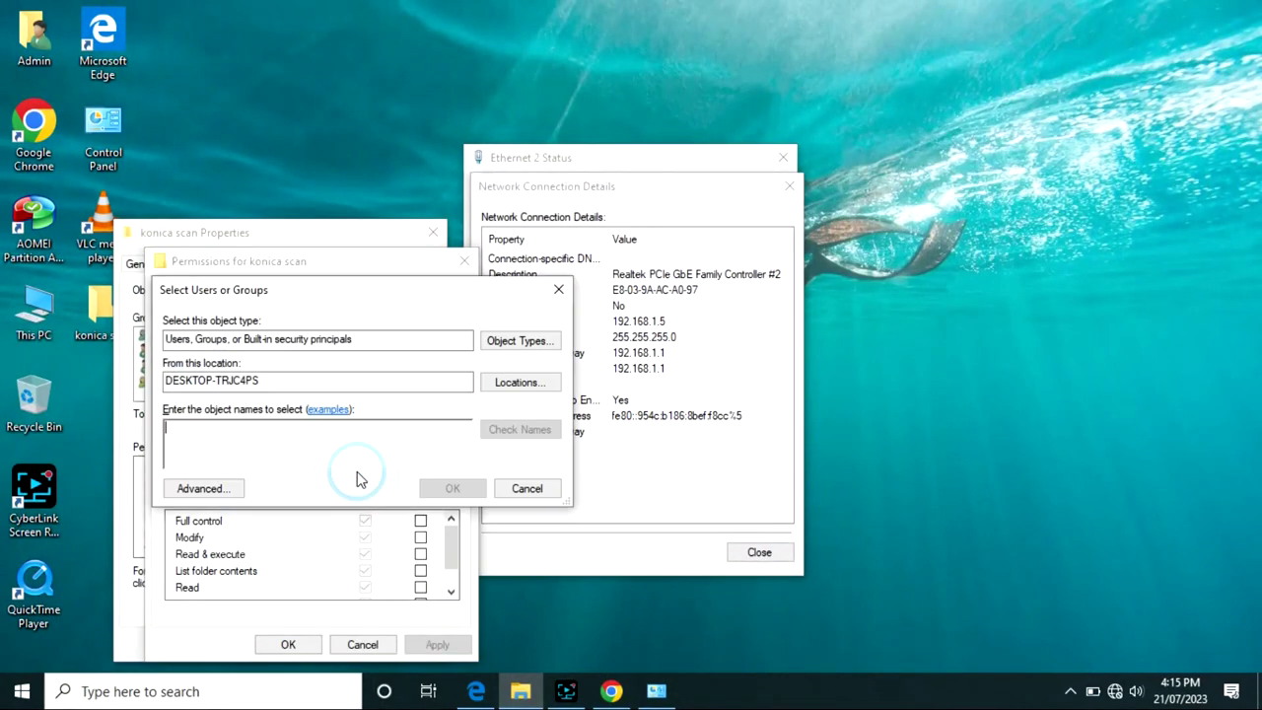
{"action": "left_click", "coordinate": [217, 486]}
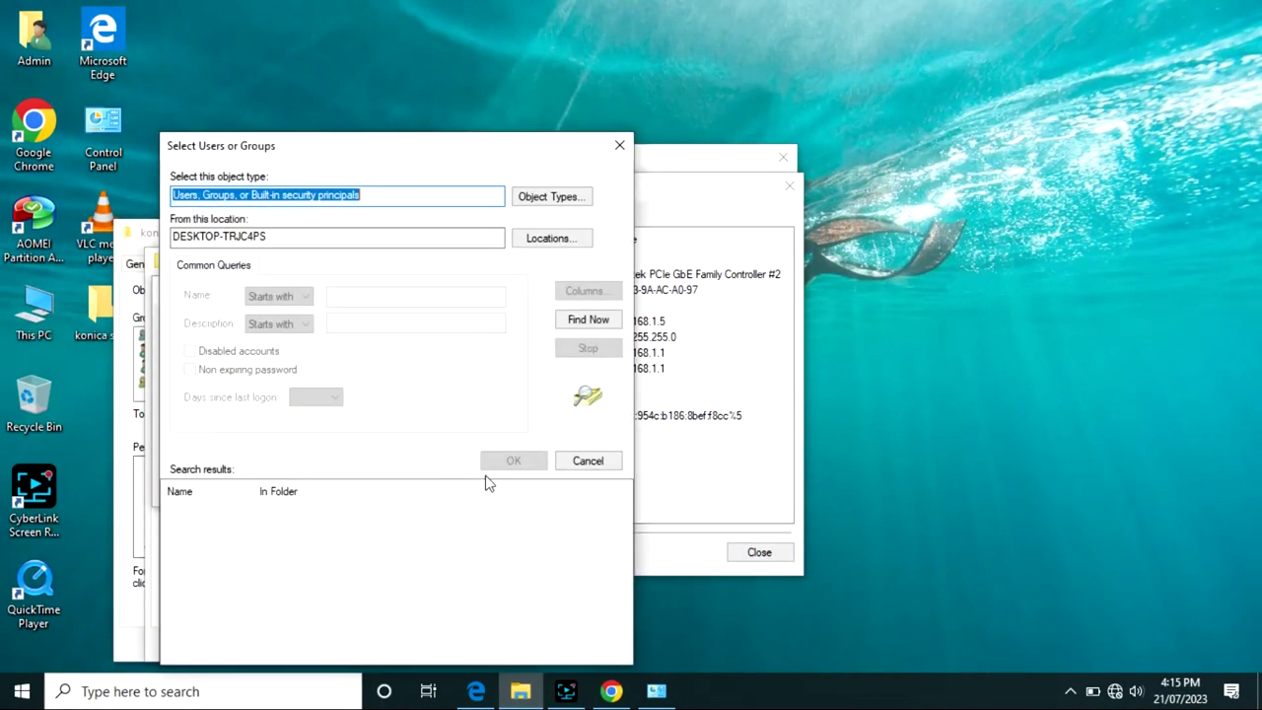
{"action": "left_click", "coordinate": [588, 319]}
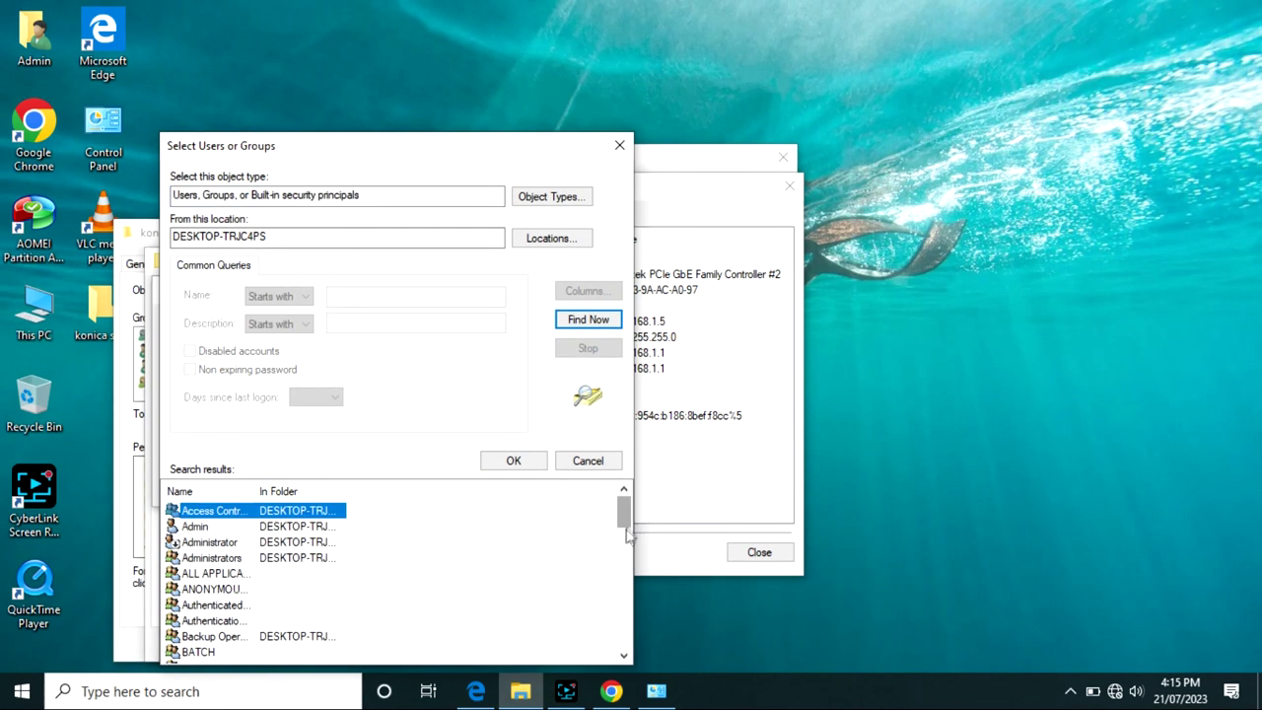
{"action": "left_click_drag", "start_coordinate": [624, 514], "coordinate": [625, 555]}
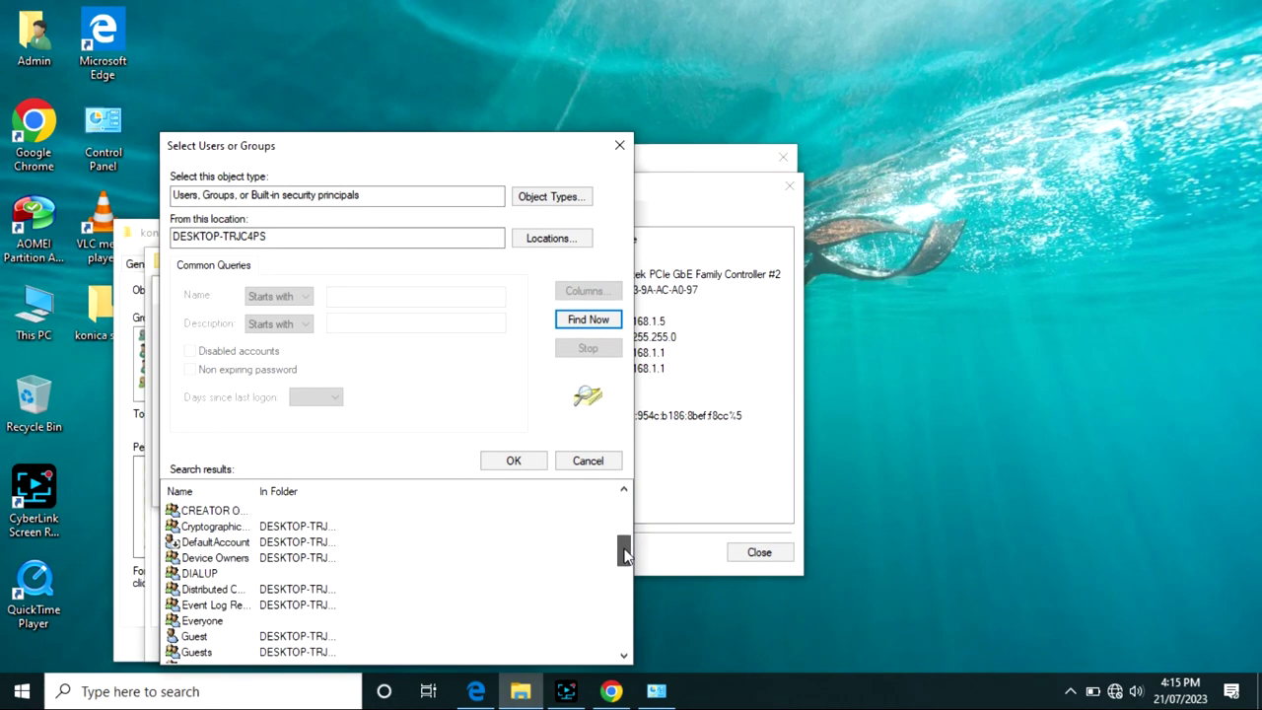
{"action": "left_click", "coordinate": [202, 621]}
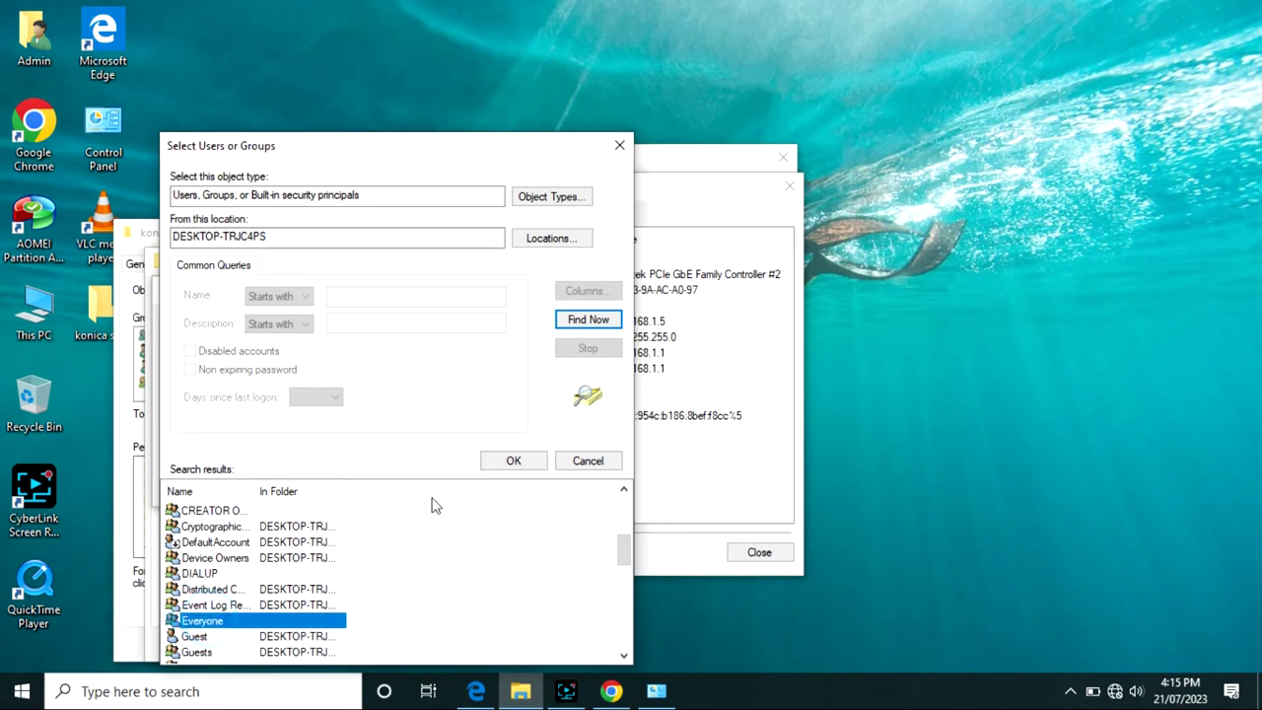
{"action": "left_click", "coordinate": [525, 460]}
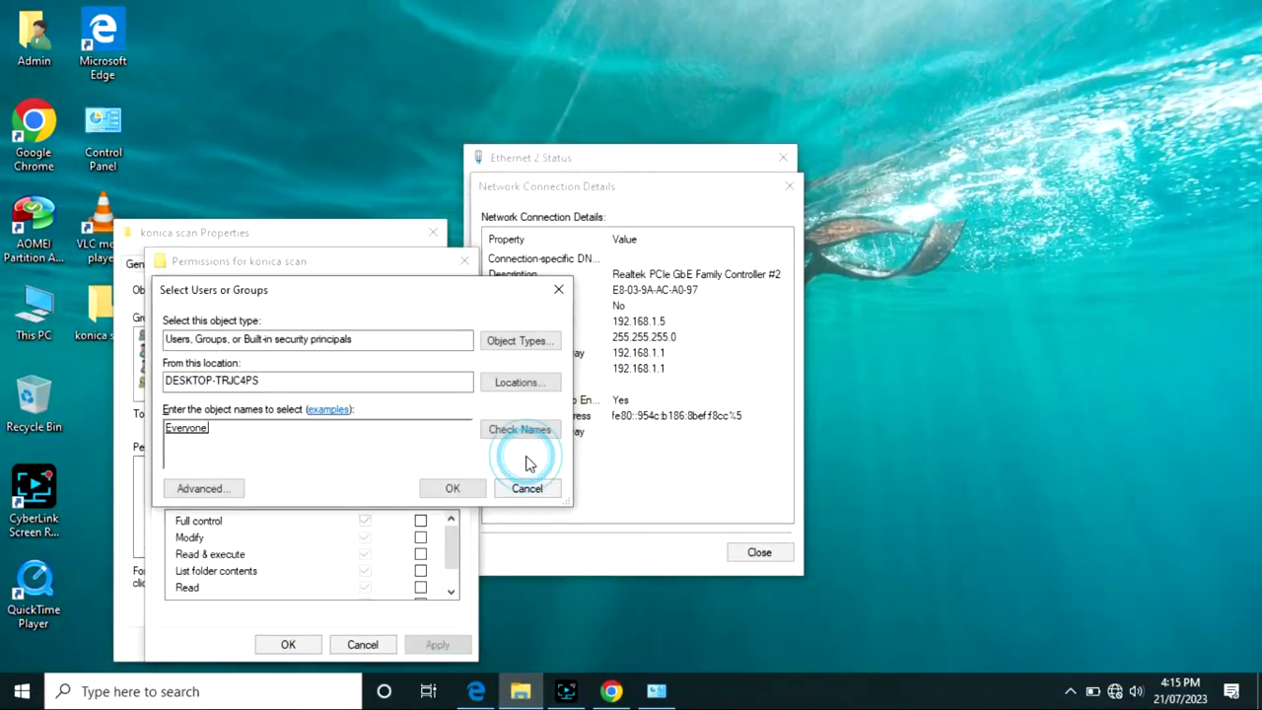
{"action": "left_click", "coordinate": [452, 488]}
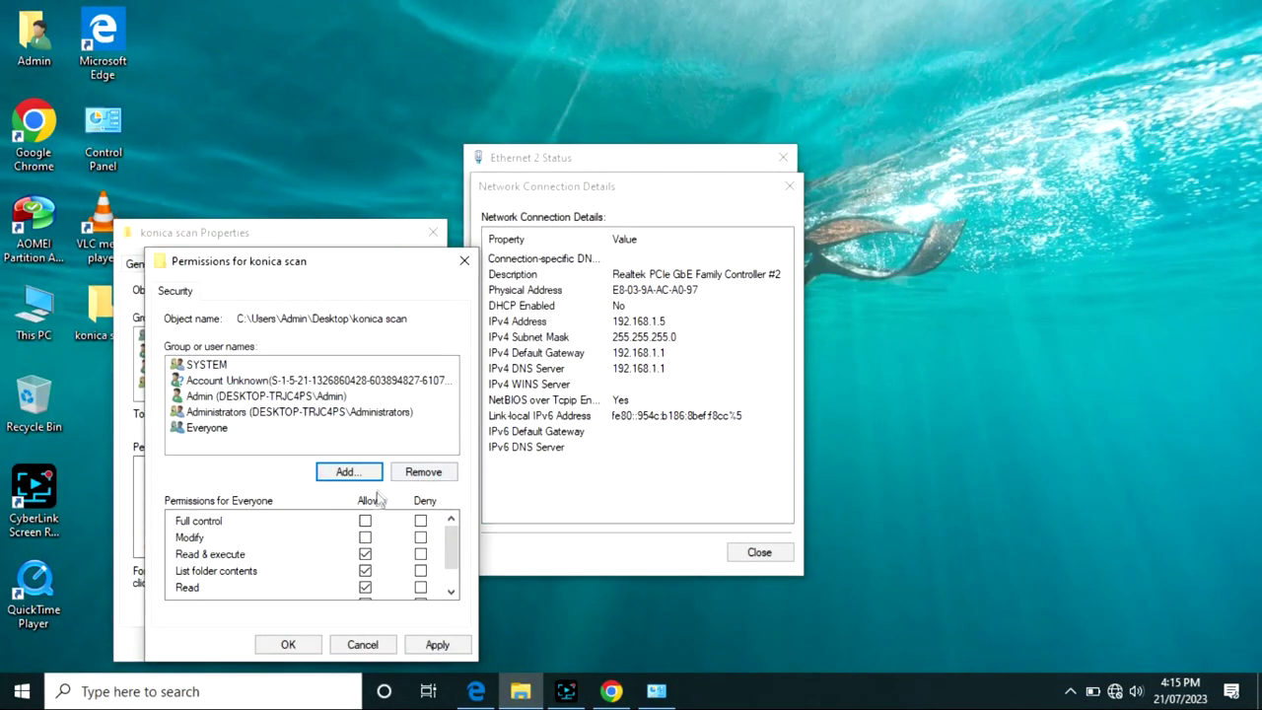
{"action": "left_click", "coordinate": [366, 521]}
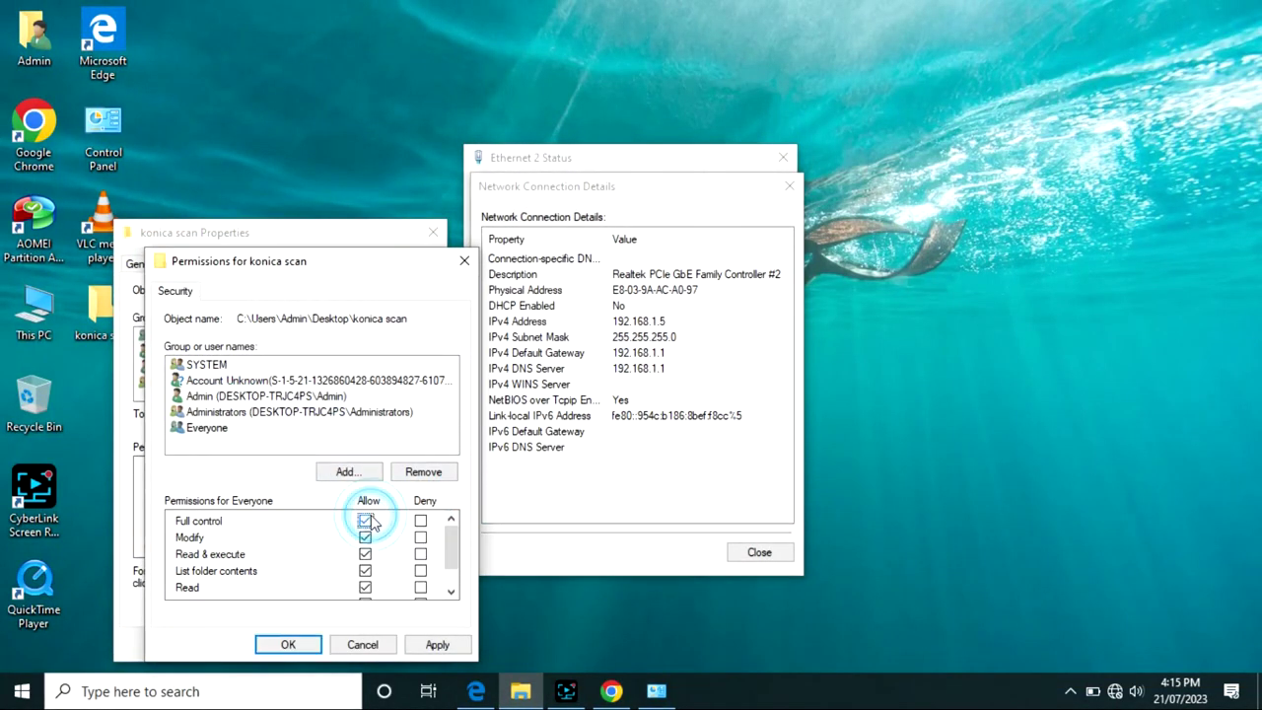
- Review the security permissions of each listed account and group, including SYSTEM, Admin, Administrators and Everyone
{"action": "left_click", "coordinate": [266, 387]}
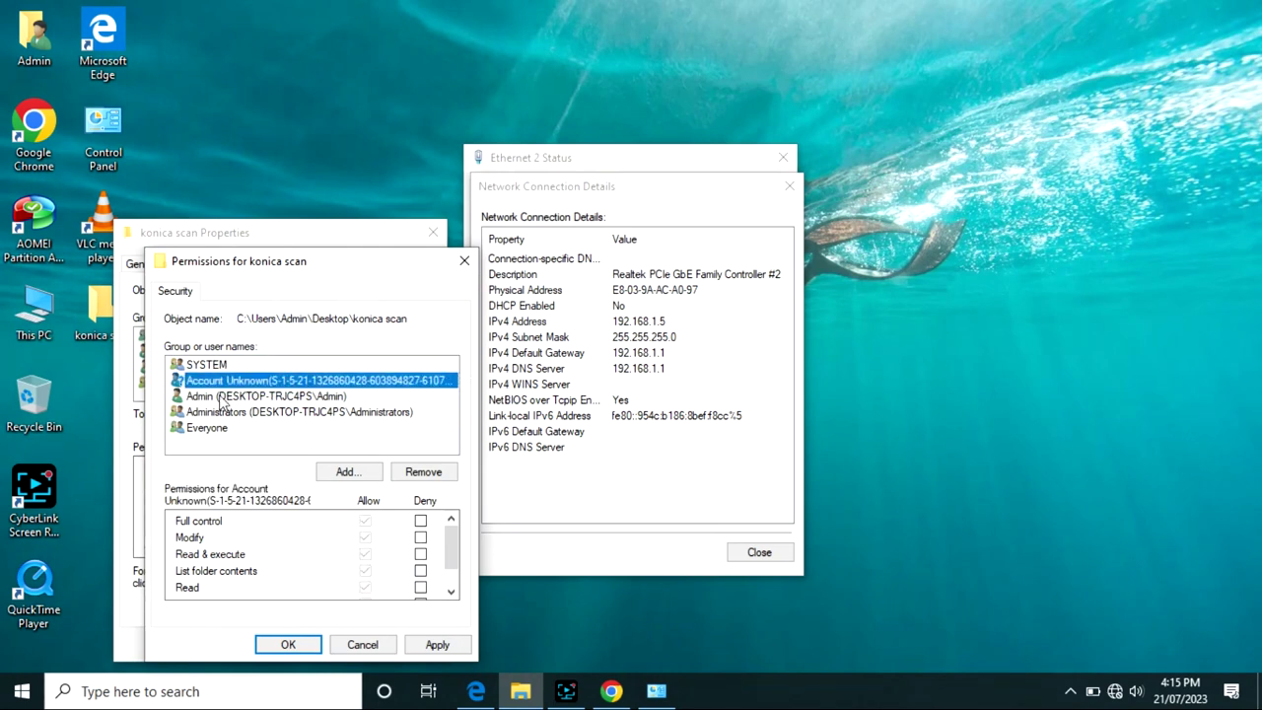
{"action": "left_click", "coordinate": [221, 397]}
{"action": "left_click", "coordinate": [222, 413]}
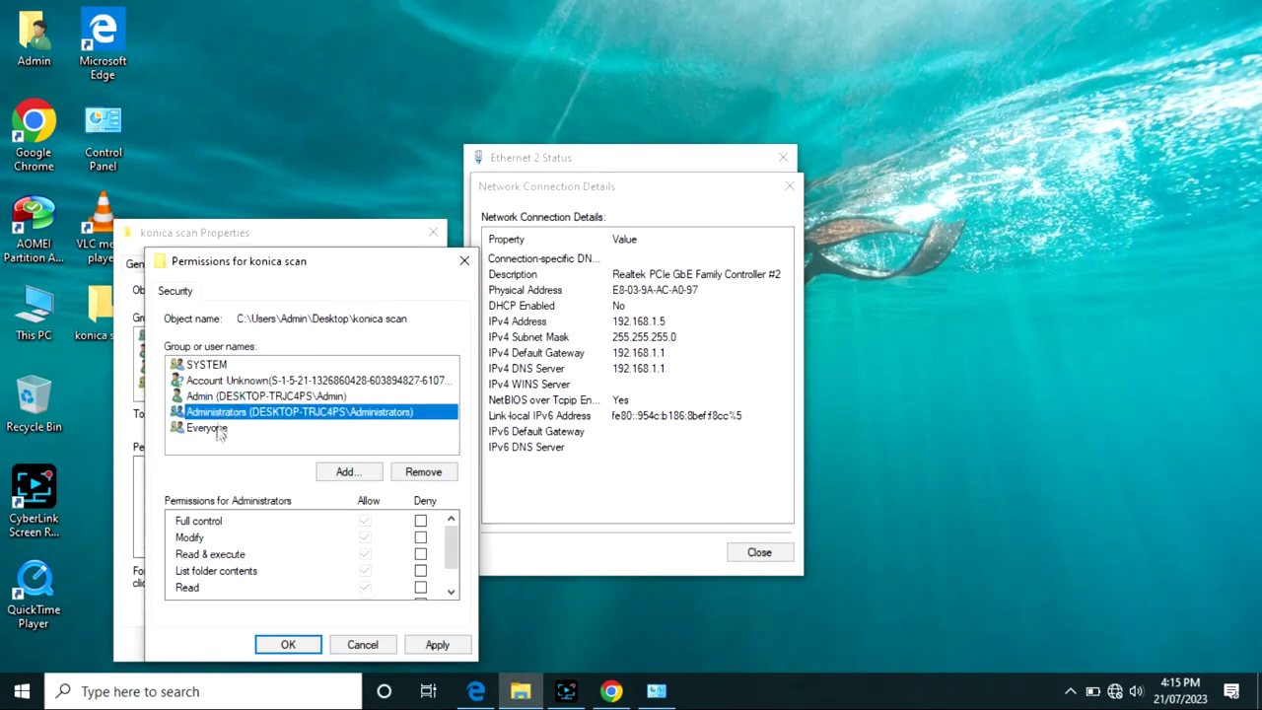
{"action": "left_click", "coordinate": [218, 430]}
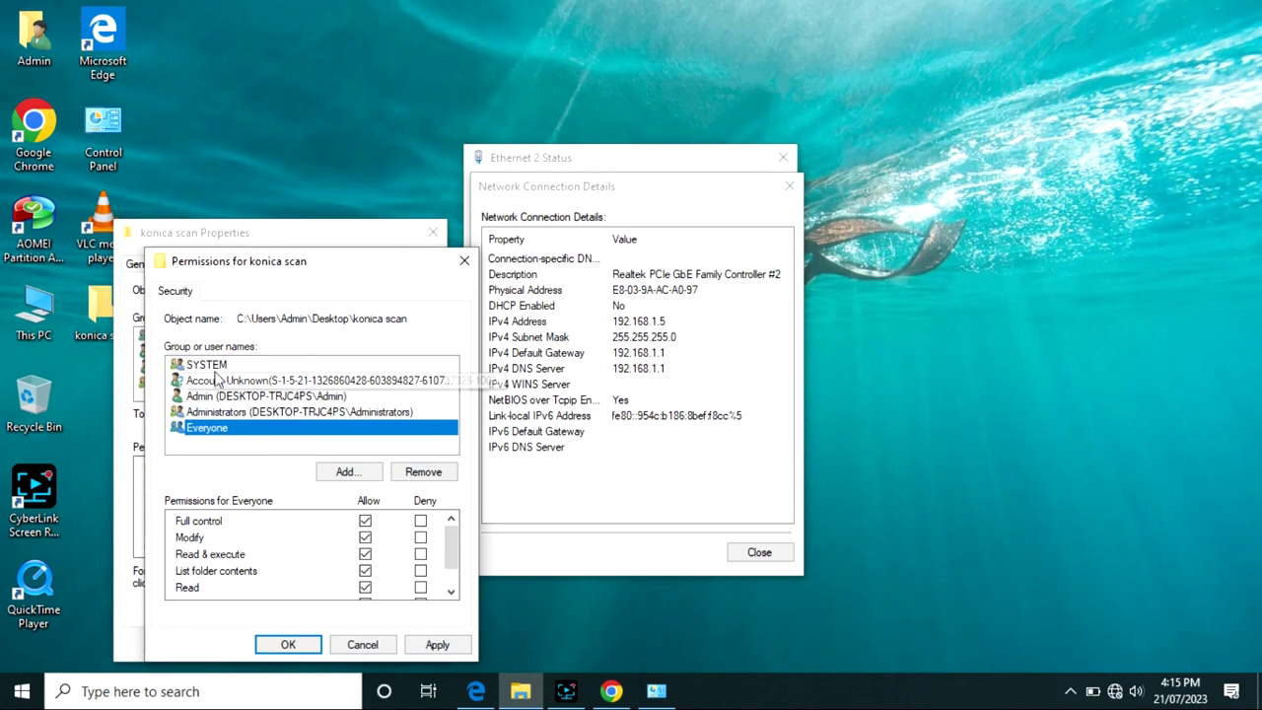
{"action": "left_click", "coordinate": [210, 365]}
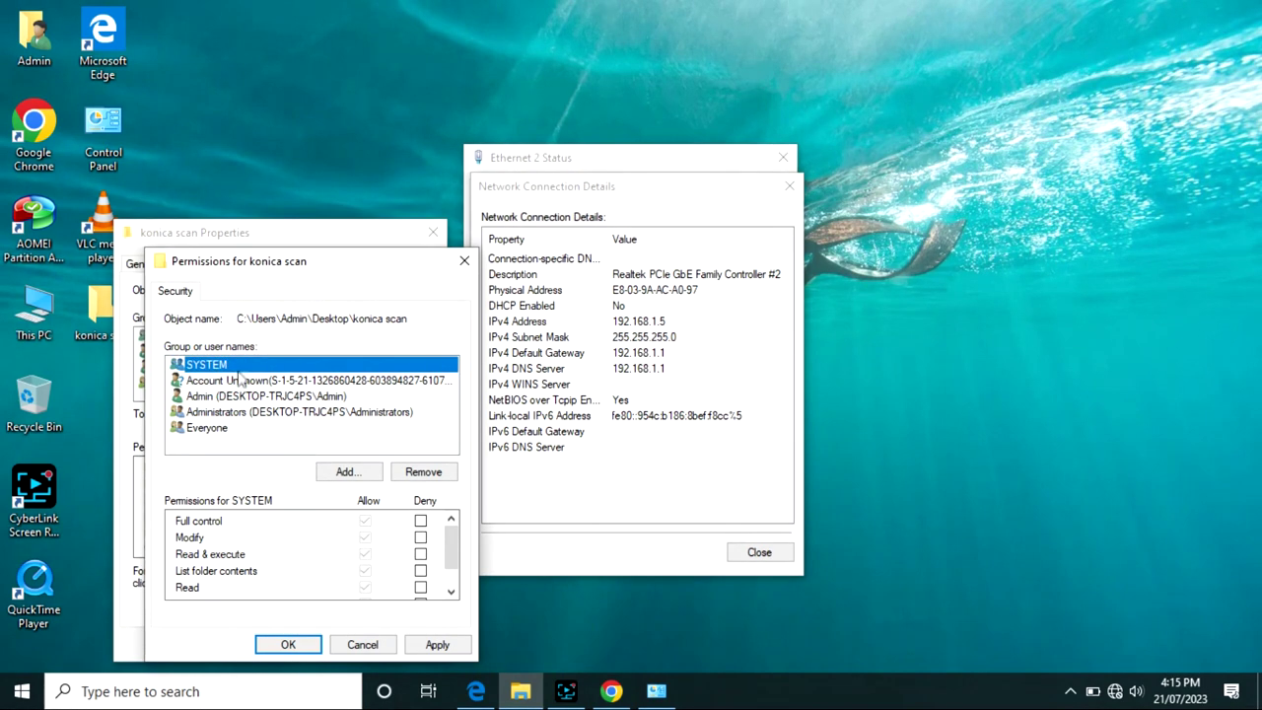
{"action": "left_click", "coordinate": [237, 381]}
{"action": "left_click", "coordinate": [240, 395]}
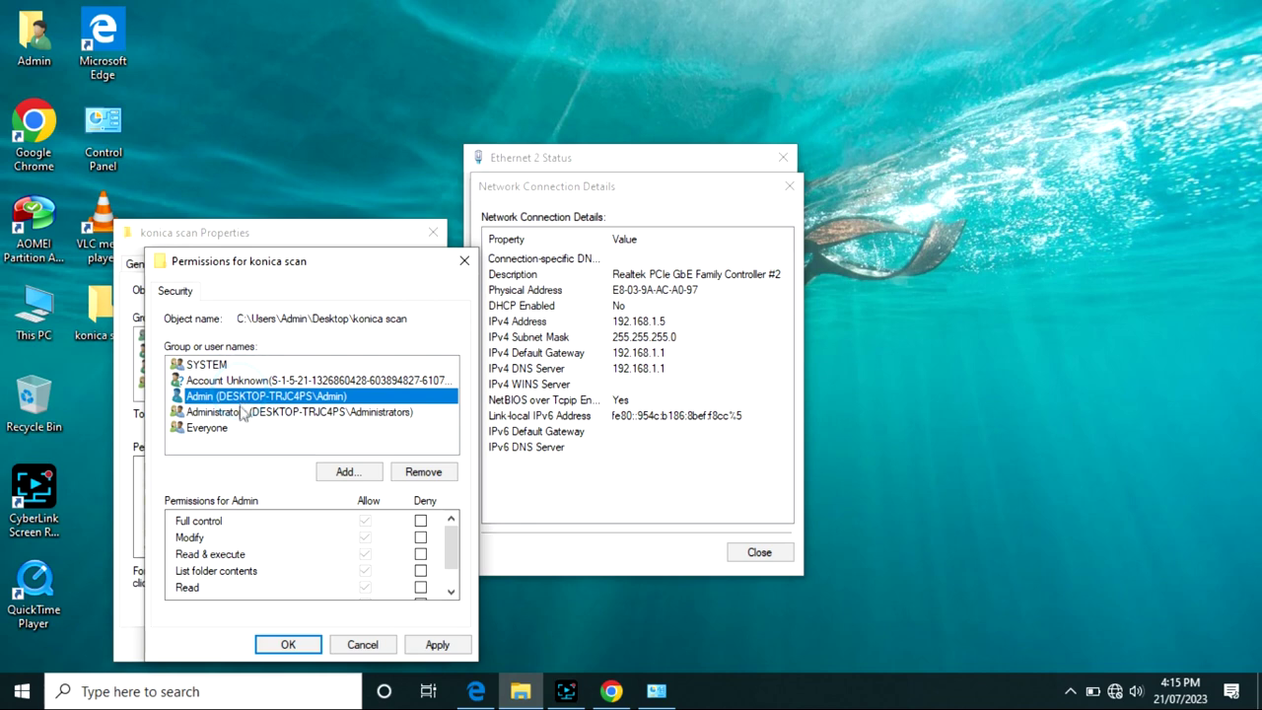
{"action": "left_click", "coordinate": [243, 412]}
{"action": "left_click", "coordinate": [226, 430]}
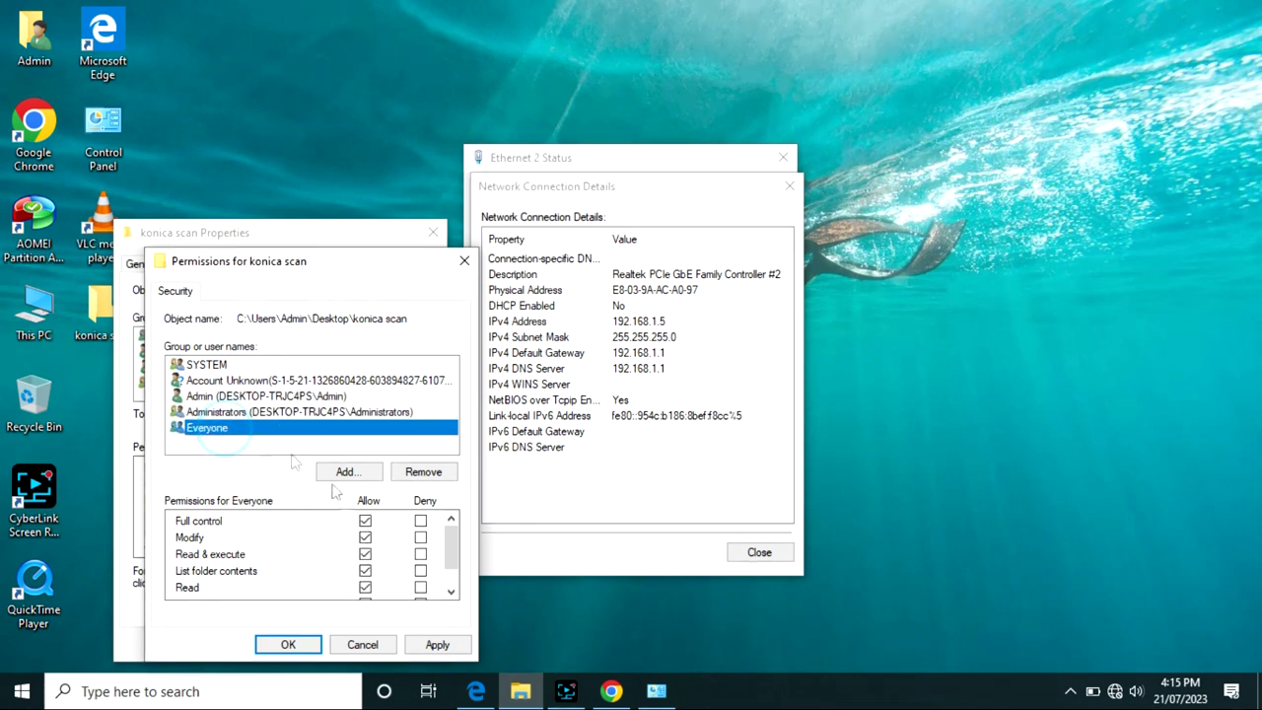
- Apply the security permissions for the "konica scan" folder and close its properties
{"action": "left_click", "coordinate": [419, 648]}
{"action": "left_click", "coordinate": [296, 646]}
{"action": "left_click", "coordinate": [264, 644]}
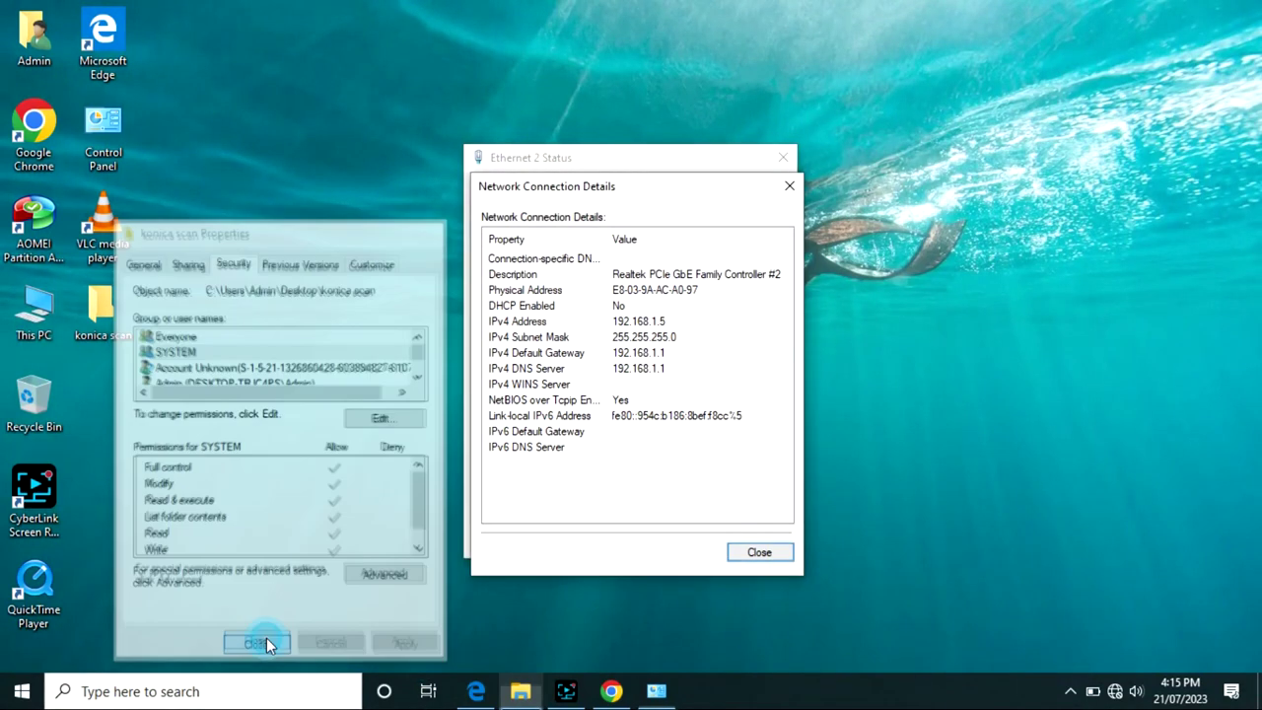
- Close the Ethernet status windows and copy the "konica scan" folder's name into the speed dial destination's Directory in the browser
{"action": "left_click", "coordinate": [758, 552]}
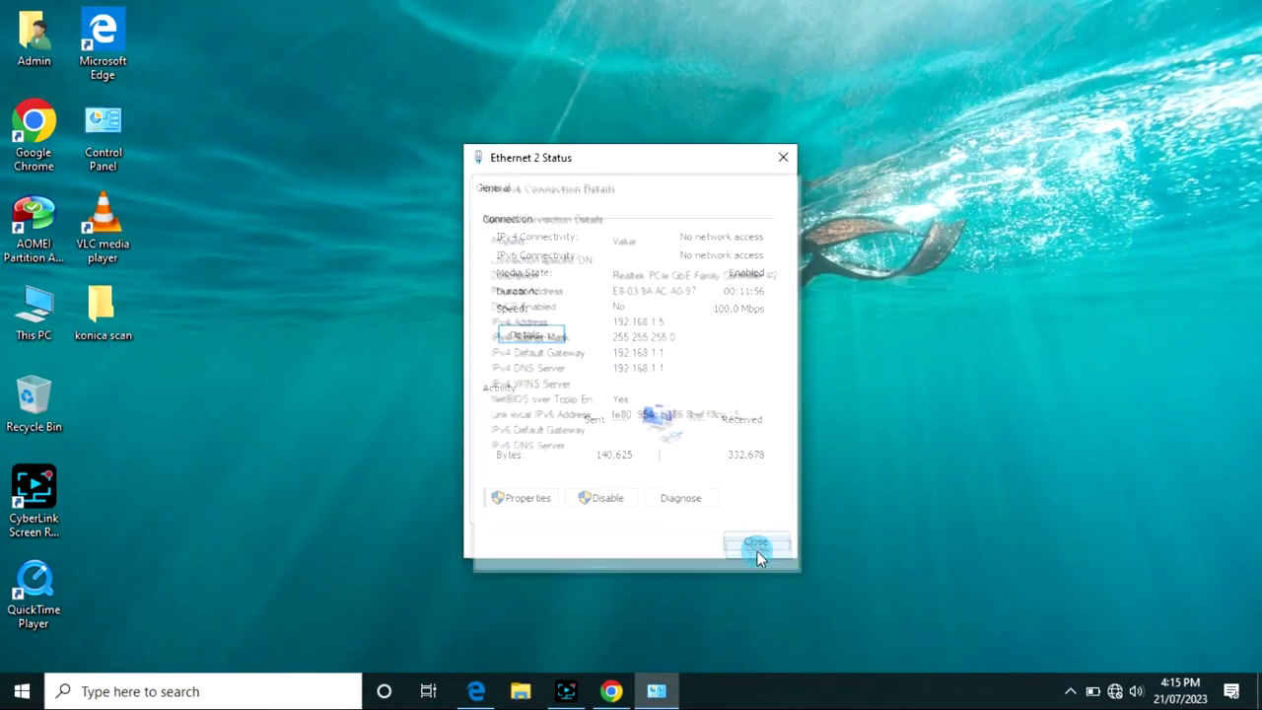
{"action": "left_click", "coordinate": [783, 157]}
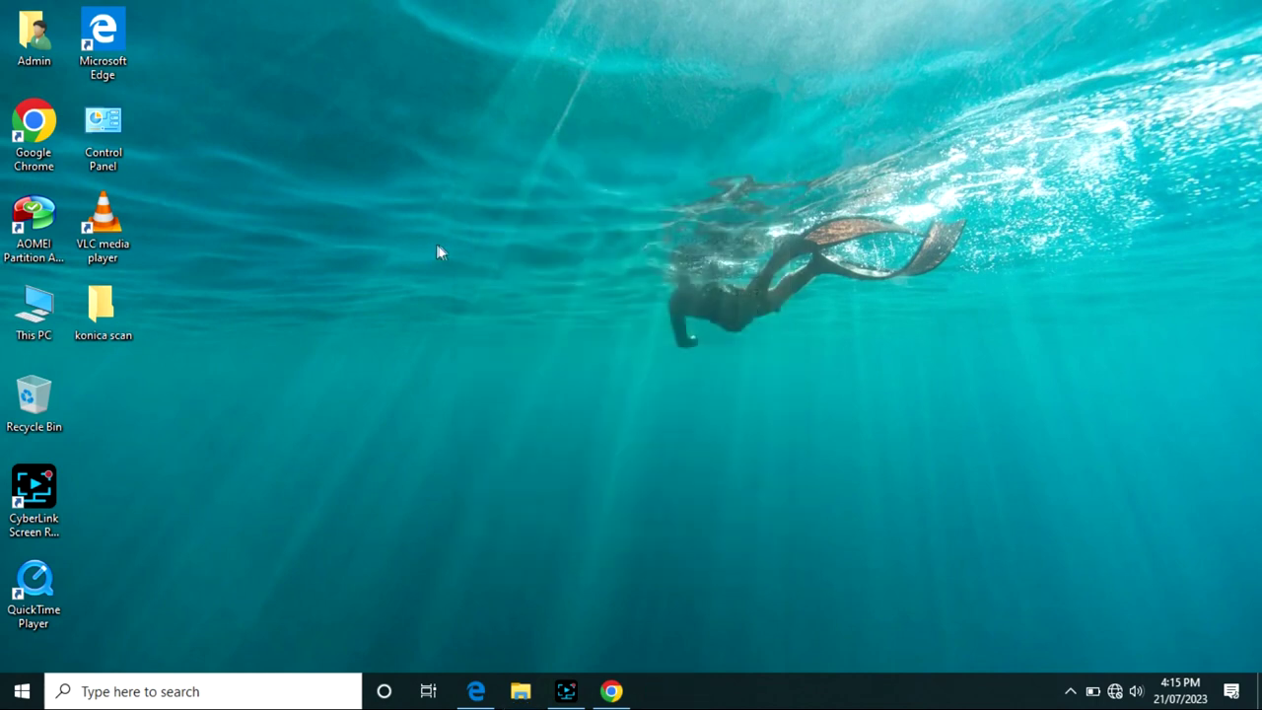
{"action": "left_click", "coordinate": [127, 335]}
{"action": "right_click", "coordinate": [127, 330]}
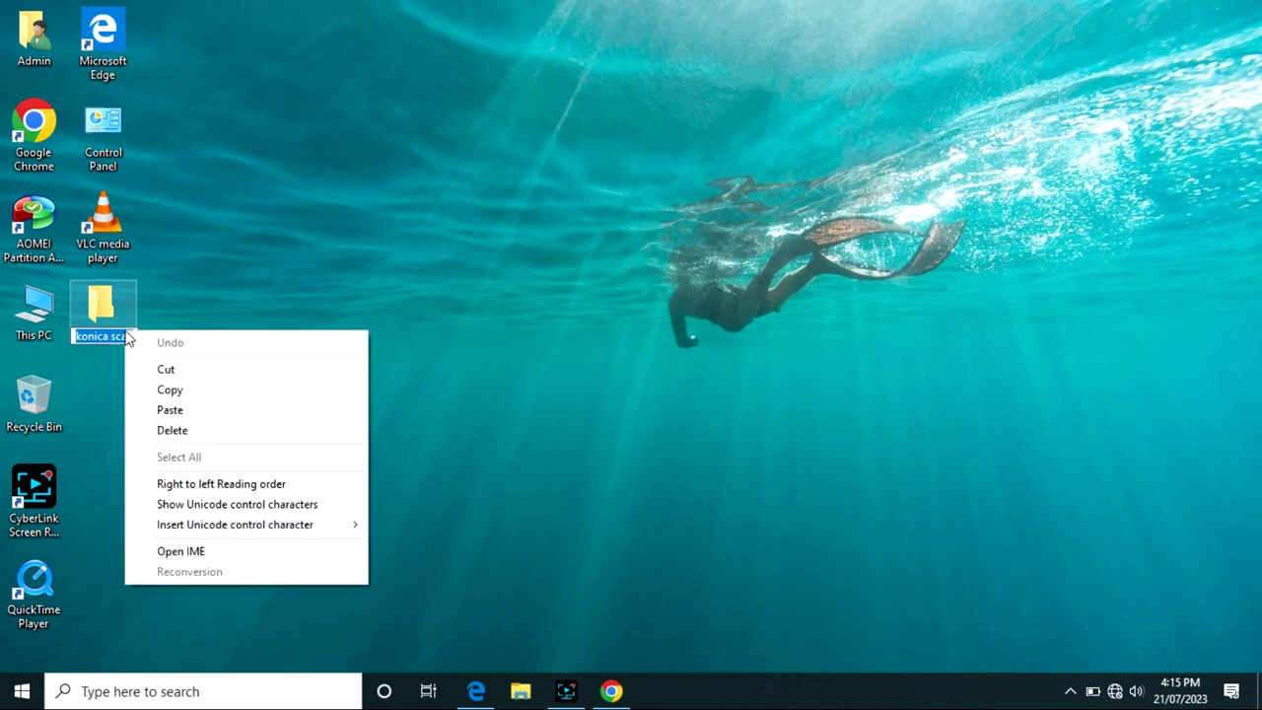
{"action": "left_click", "coordinate": [159, 389]}
{"action": "left_click", "coordinate": [611, 691]}
{"action": "right_click", "coordinate": [560, 243]}
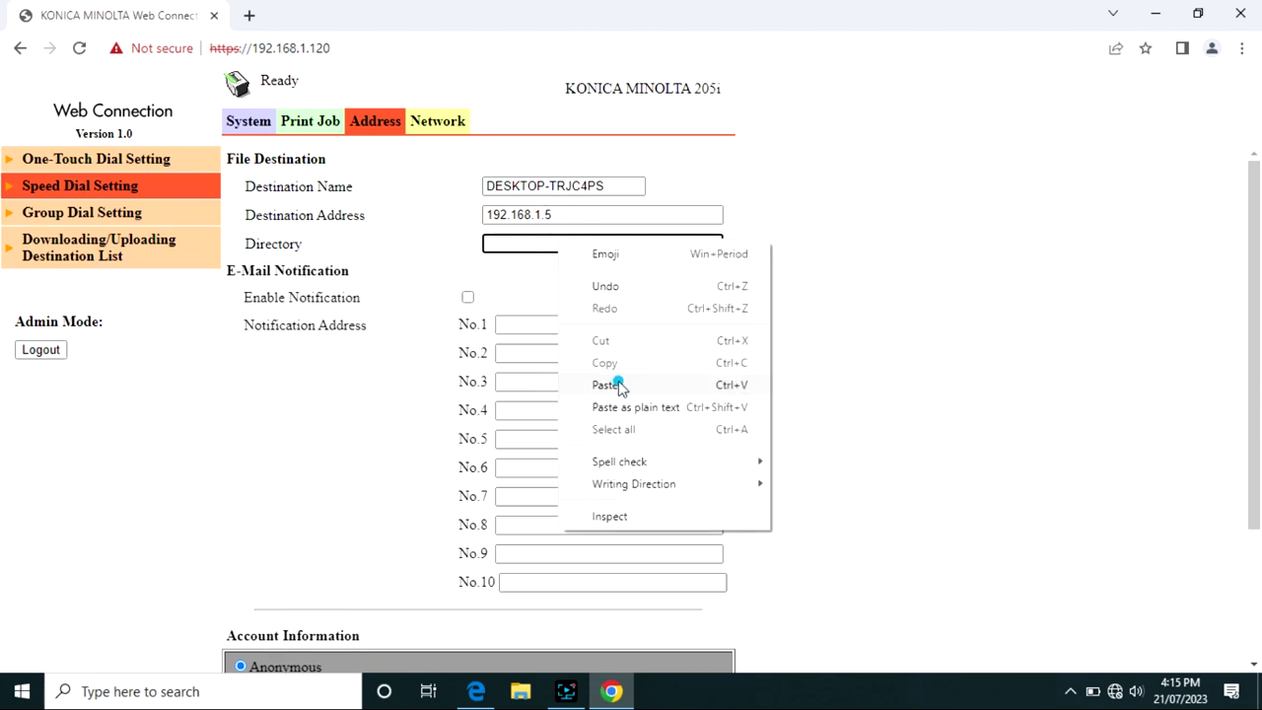
{"action": "left_click", "coordinate": [605, 384]}
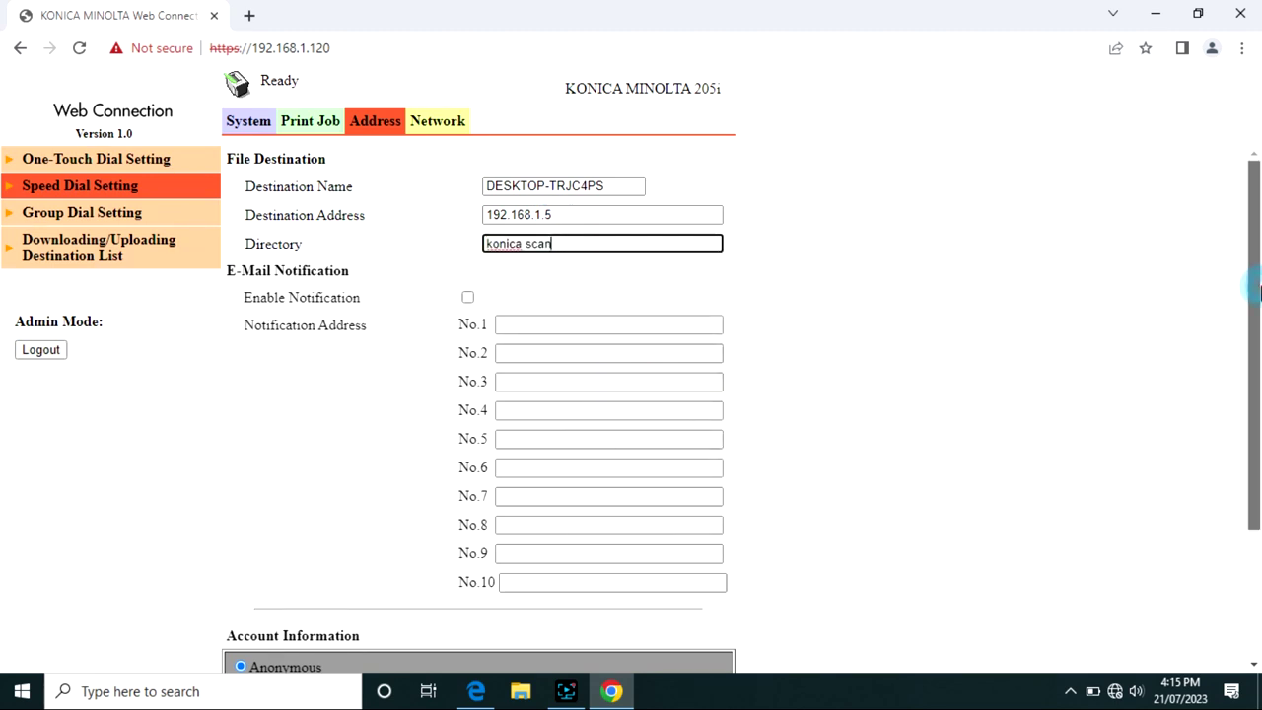
- Set the account information to Private Site and copy the destination name DESKTOP-TRJC4PS into its User Name
{"action": "left_click", "coordinate": [621, 186]}
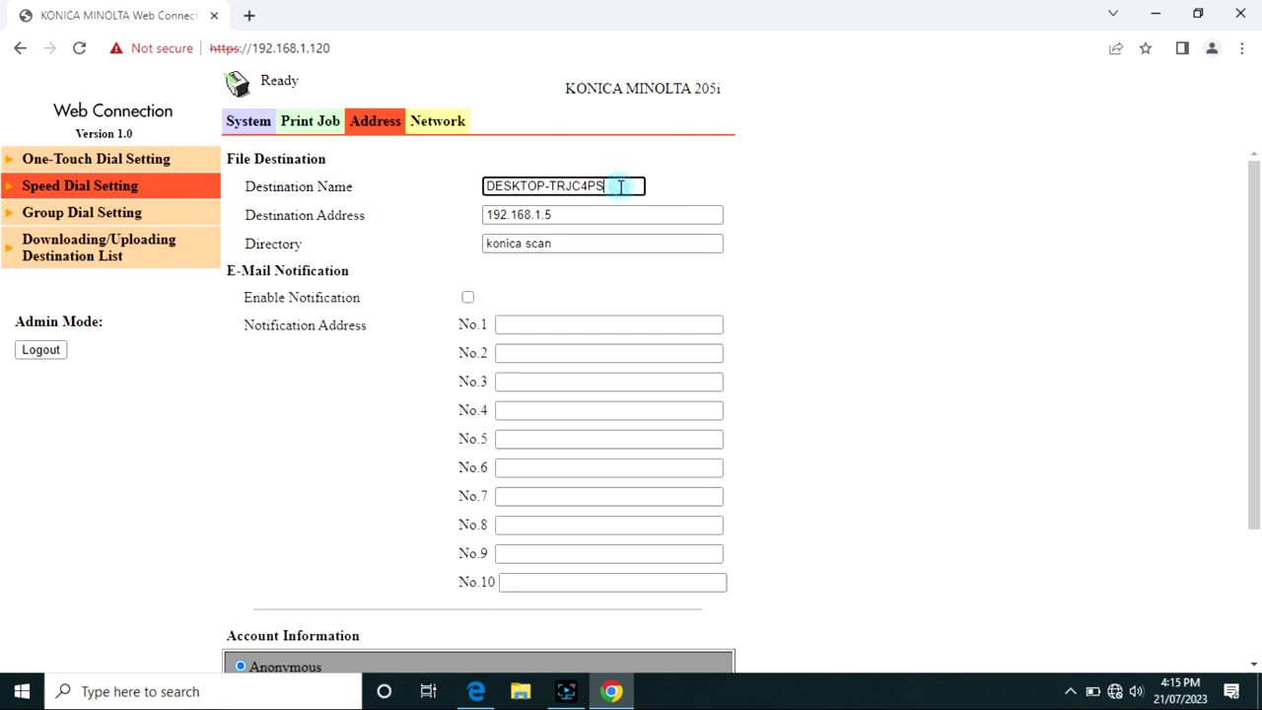
{"action": "key", "text": "shift+Left"}
{"action": "key", "text": "shift+Left"}
{"action": "key", "text": "shift+Left"}
{"action": "key", "text": "shift+Left"}
{"action": "key", "text": "shift+Left"}
{"action": "key", "text": "shift+Left"}
{"action": "key", "text": "shift+Left"}
{"action": "key", "text": "shift+Left"}
{"action": "key", "text": "shift+Left"}
{"action": "key", "text": "shift+Left"}
{"action": "key", "text": "shift+Left"}
{"action": "key", "text": "shift+Left"}
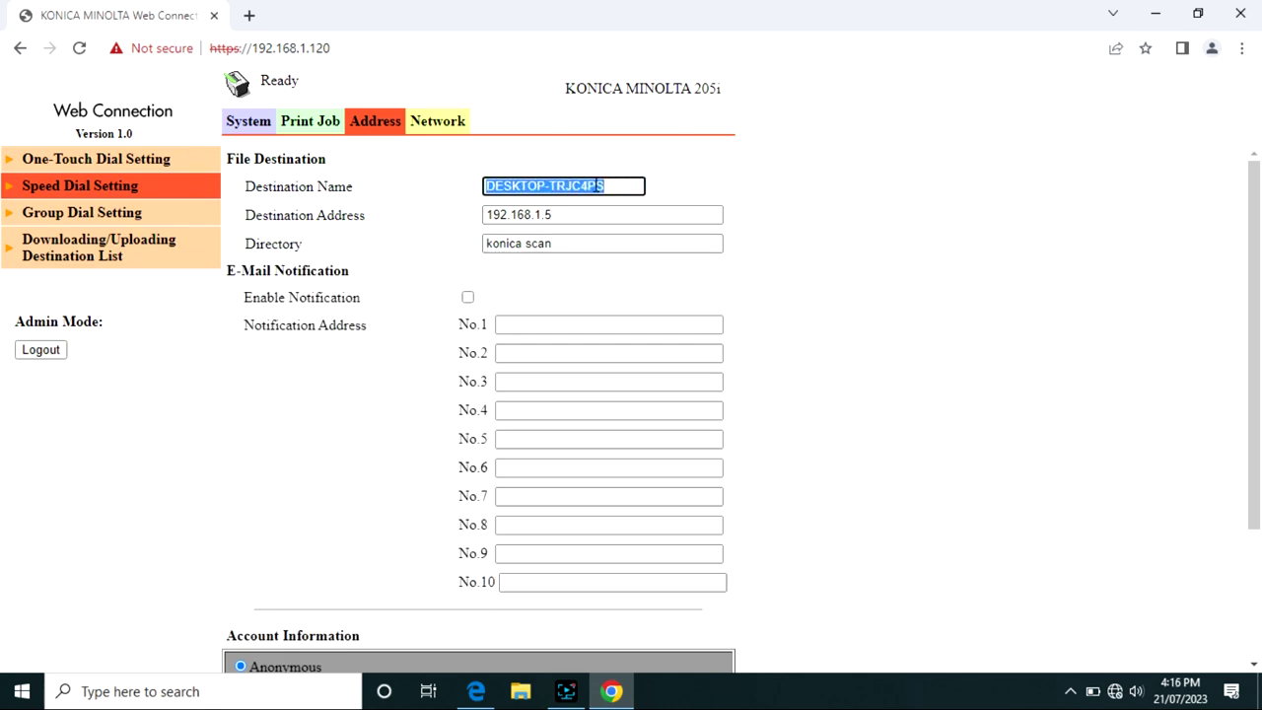
{"action": "right_click", "coordinate": [596, 186]}
{"action": "left_click", "coordinate": [642, 252]}
{"action": "left_click_drag", "start_coordinate": [1256, 227], "coordinate": [1259, 424]}
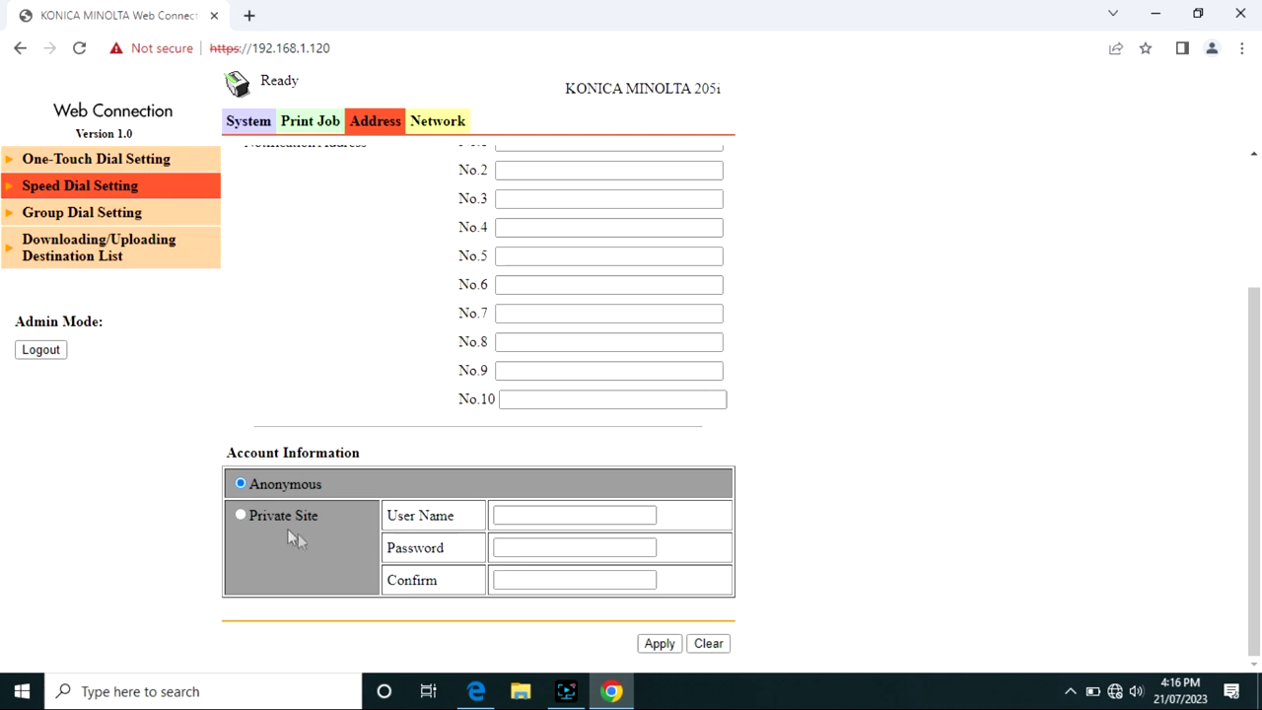
{"action": "left_click", "coordinate": [241, 514]}
{"action": "left_click", "coordinate": [501, 520]}
{"action": "right_click", "coordinate": [501, 520]}
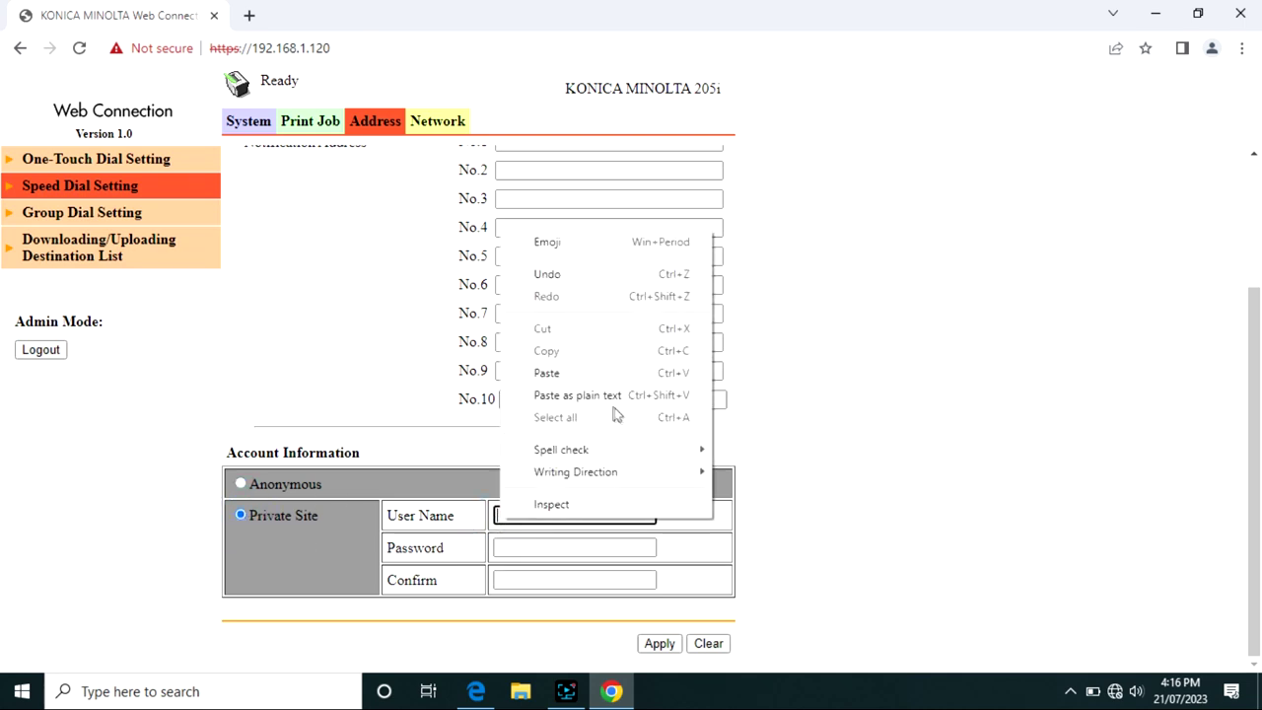
{"action": "left_click", "coordinate": [581, 379]}
- Enter and confirm the Private Site account password, and apply the speed dial destination
{"action": "left_click", "coordinate": [521, 552]}
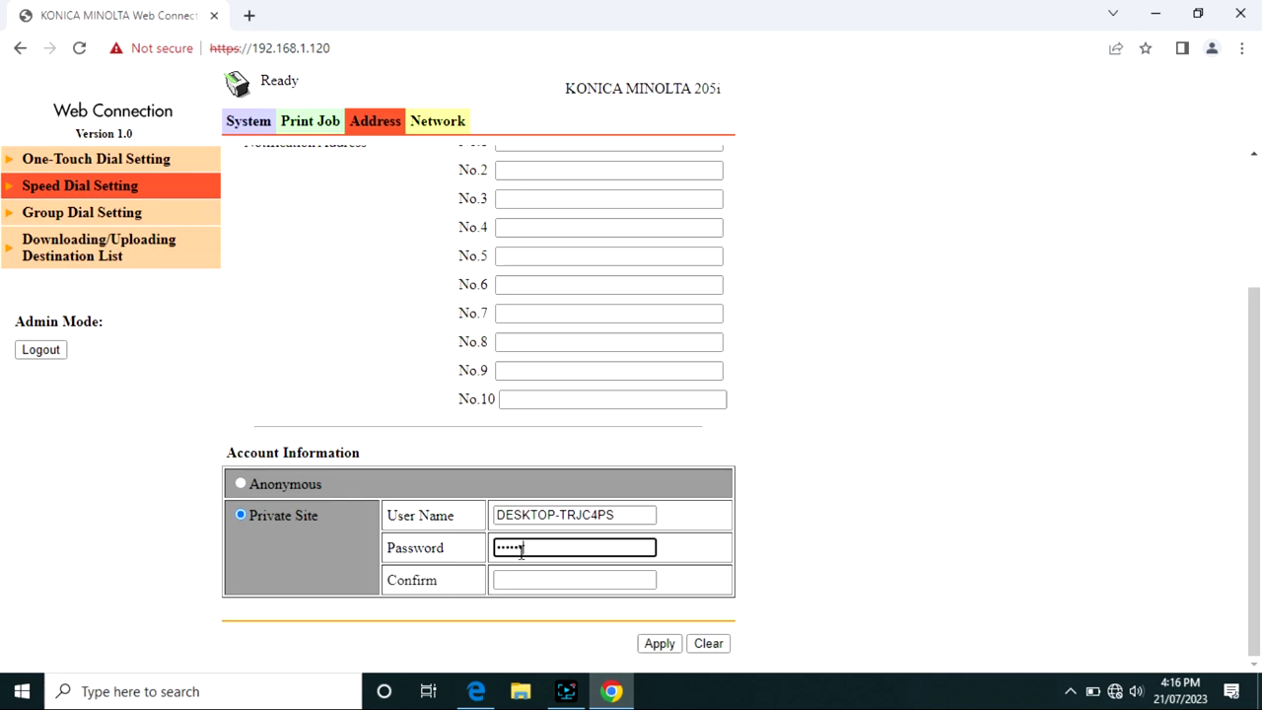
{"action": "left_click", "coordinate": [536, 580]}
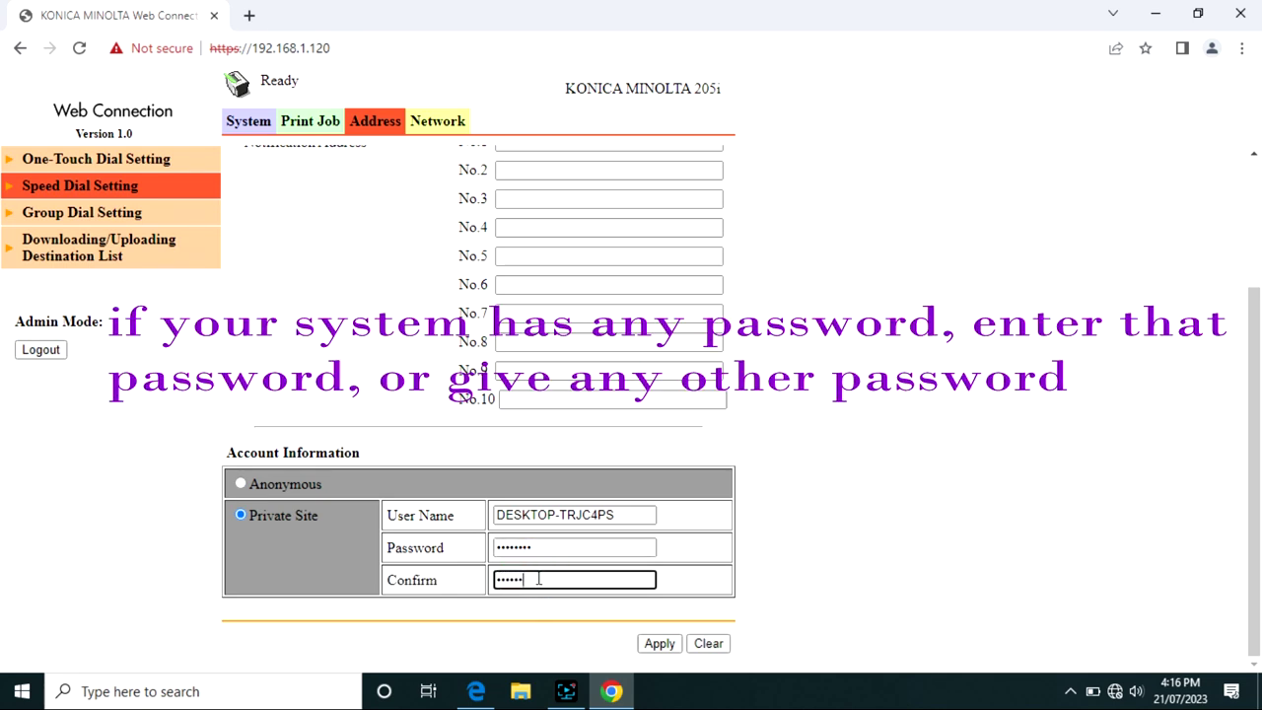
{"action": "left_click", "coordinate": [657, 643]}
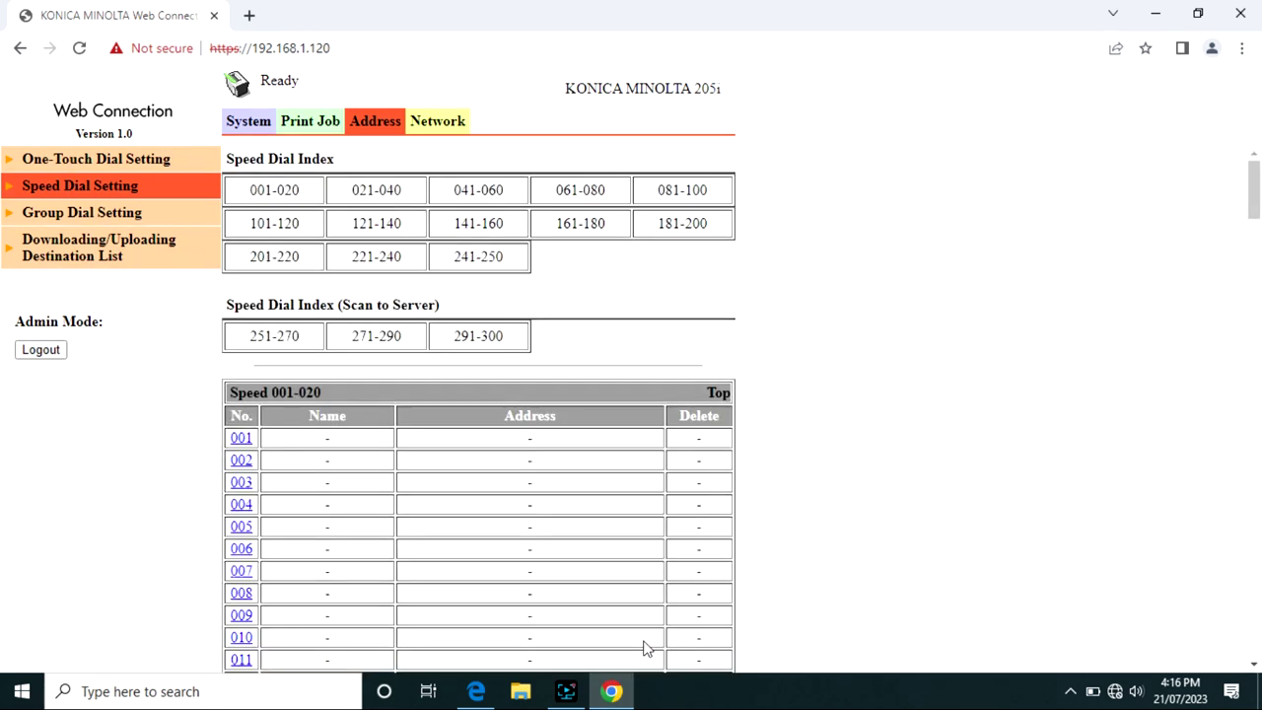
- Log out of the printer's Admin Mode and minimize the browser window
{"action": "left_click", "coordinate": [54, 352]}
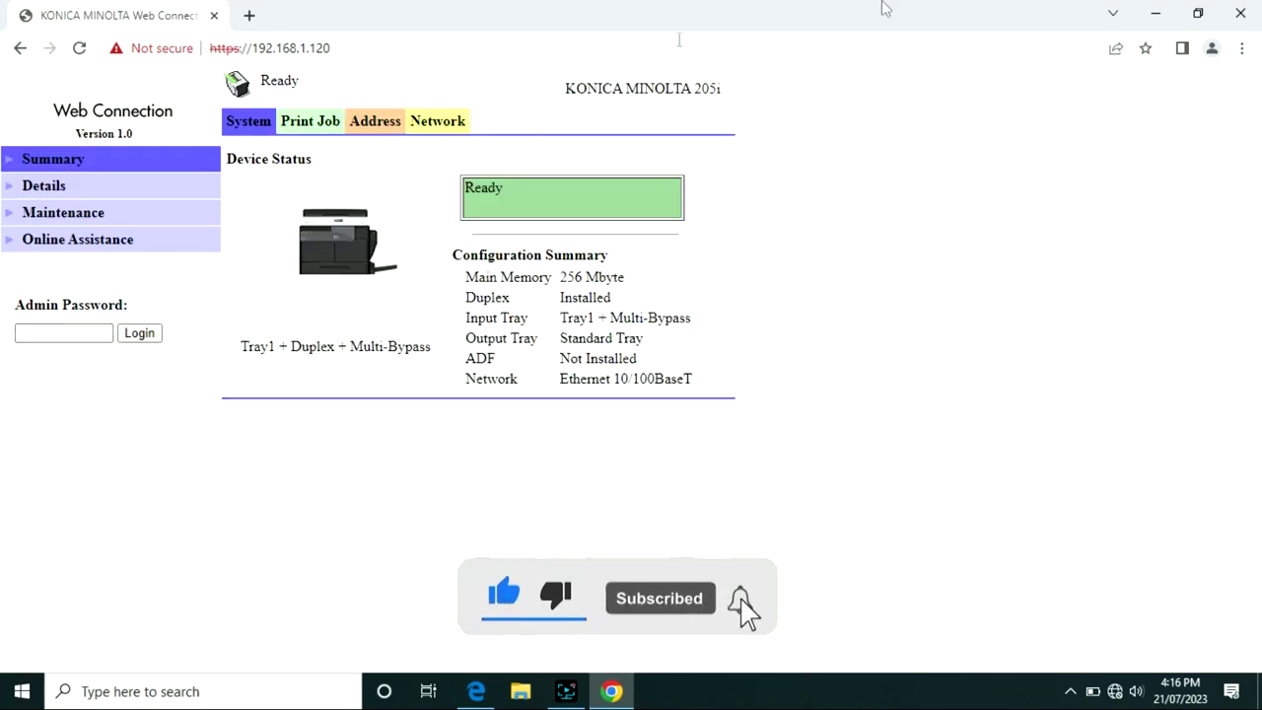
{"action": "left_click", "coordinate": [1156, 14]}
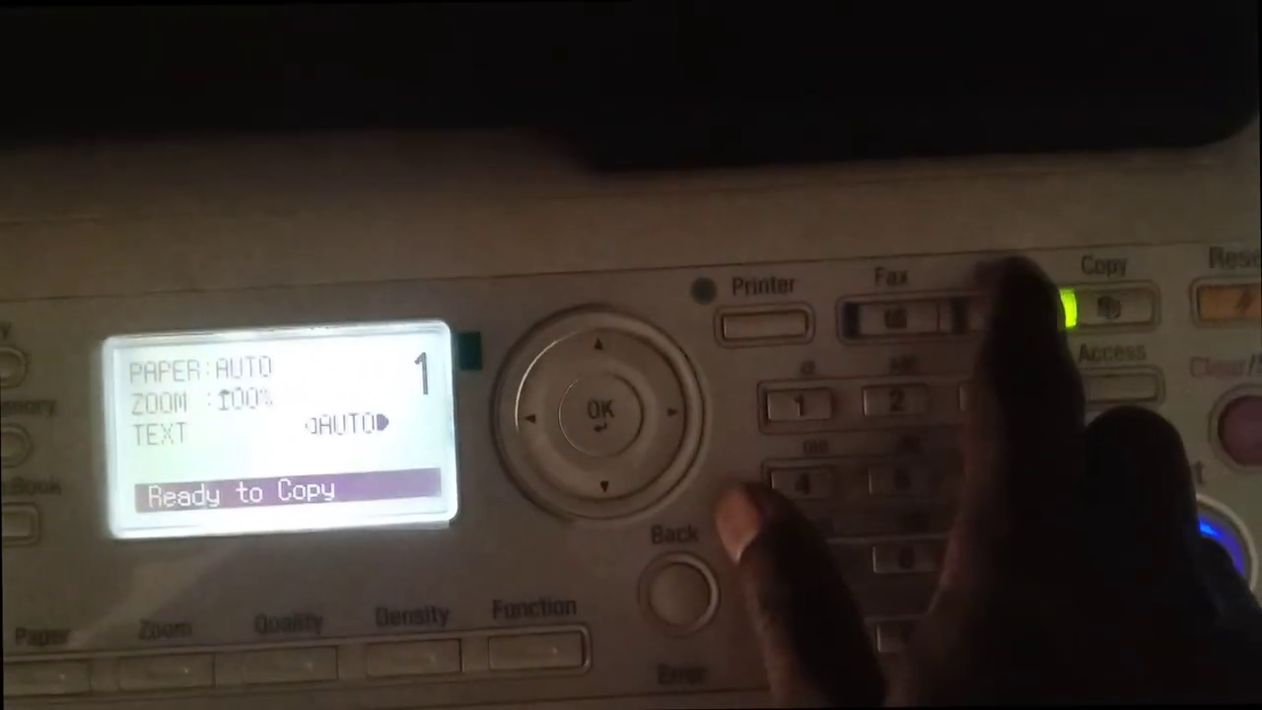
{"action": "left_click", "coordinate": [1016, 311]}
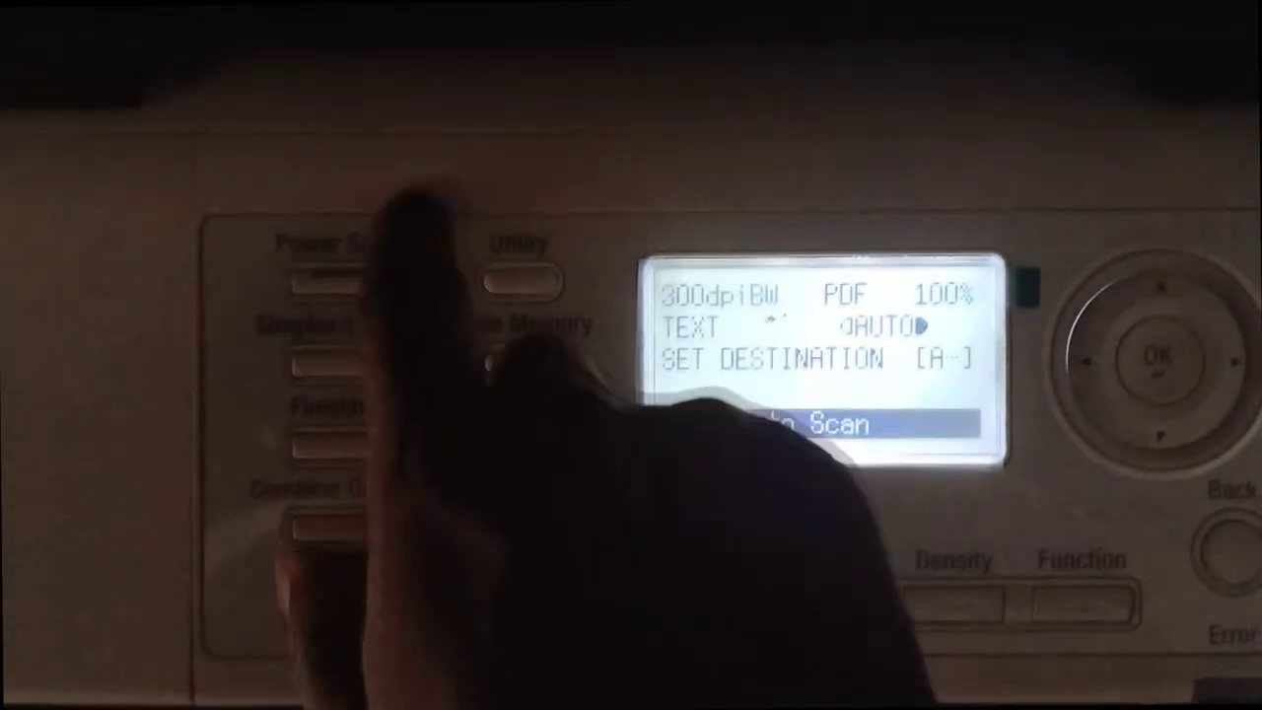
{"action": "left_click", "coordinate": [523, 444]}
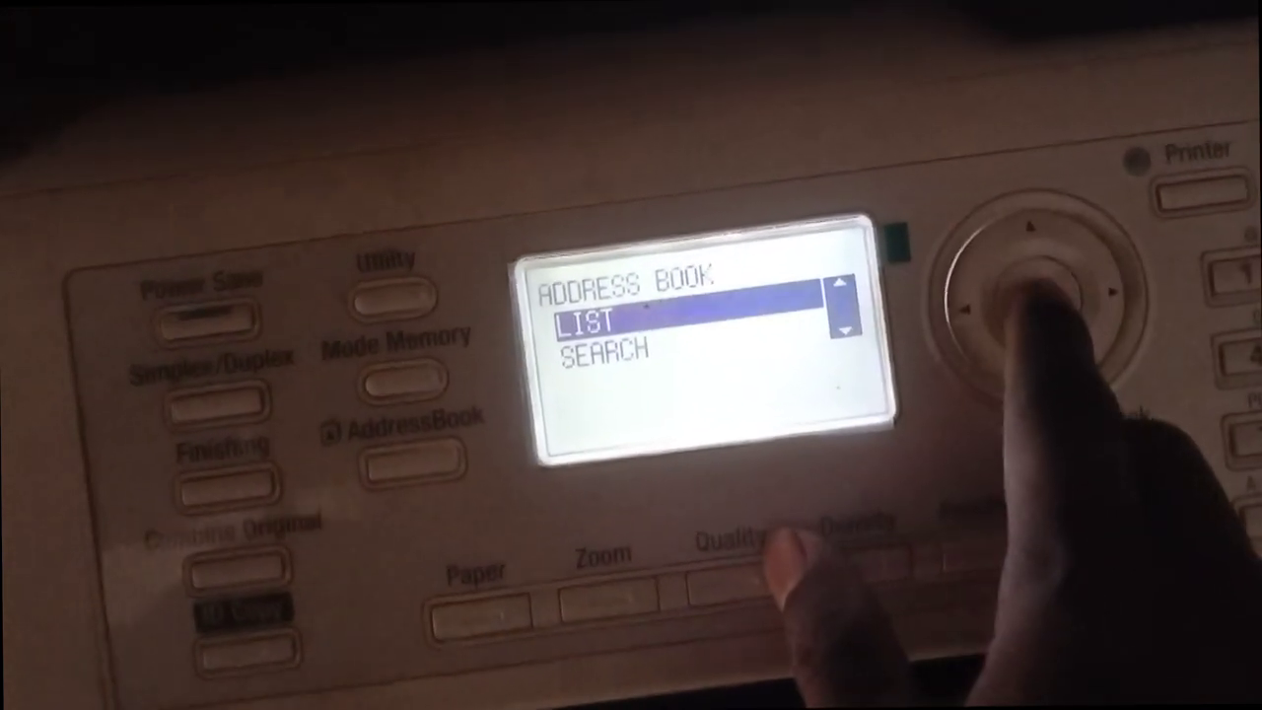
{"action": "left_click", "coordinate": [1035, 291]}
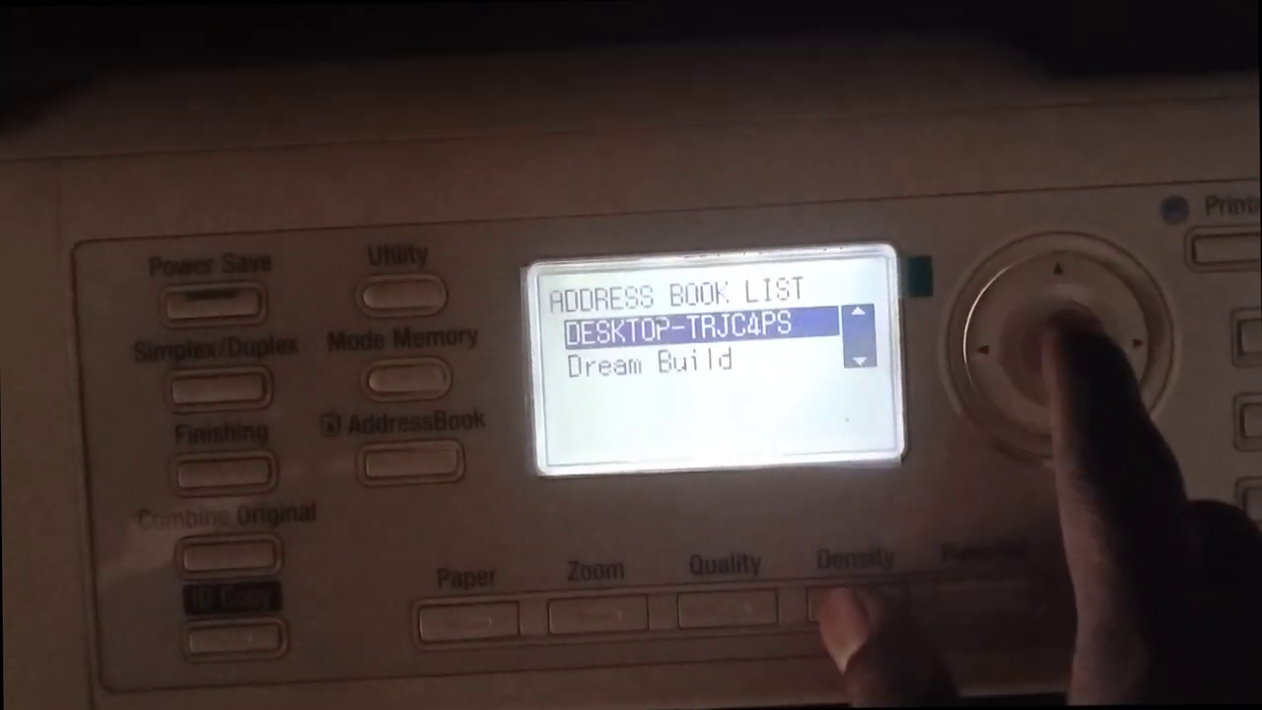
{"action": "left_click", "coordinate": [1060, 330]}
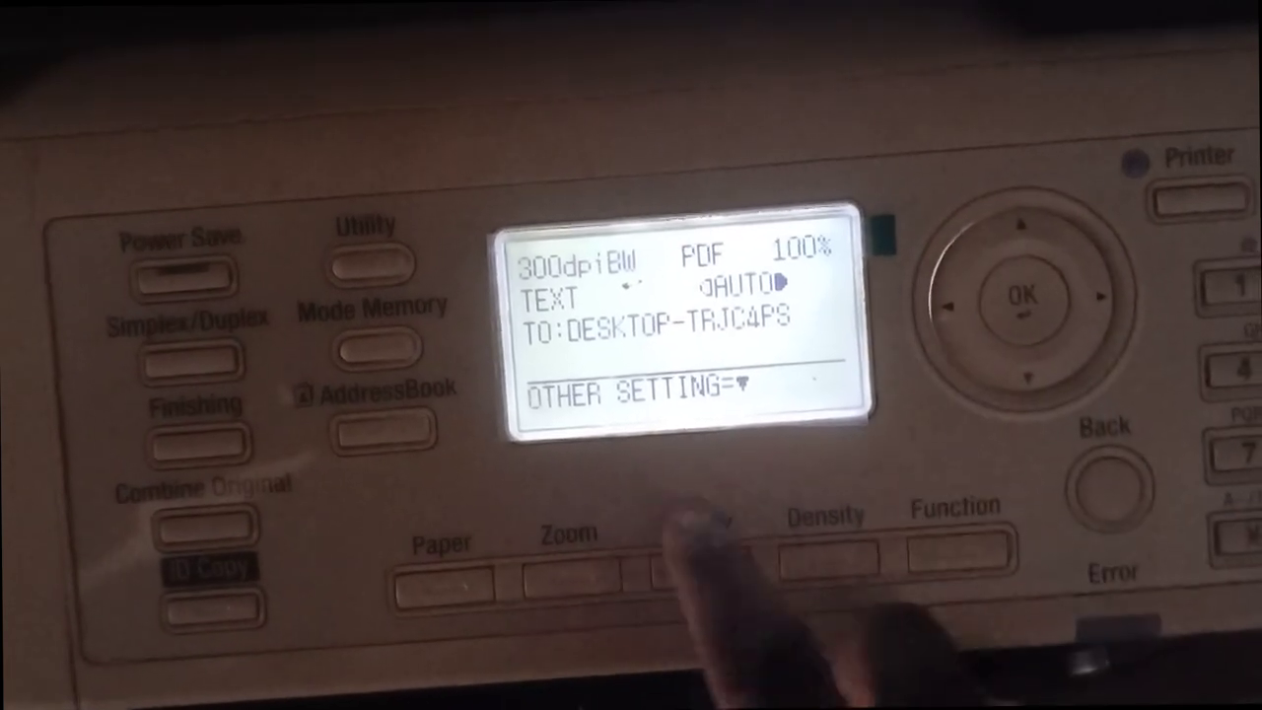
{"action": "left_click", "coordinate": [695, 570]}
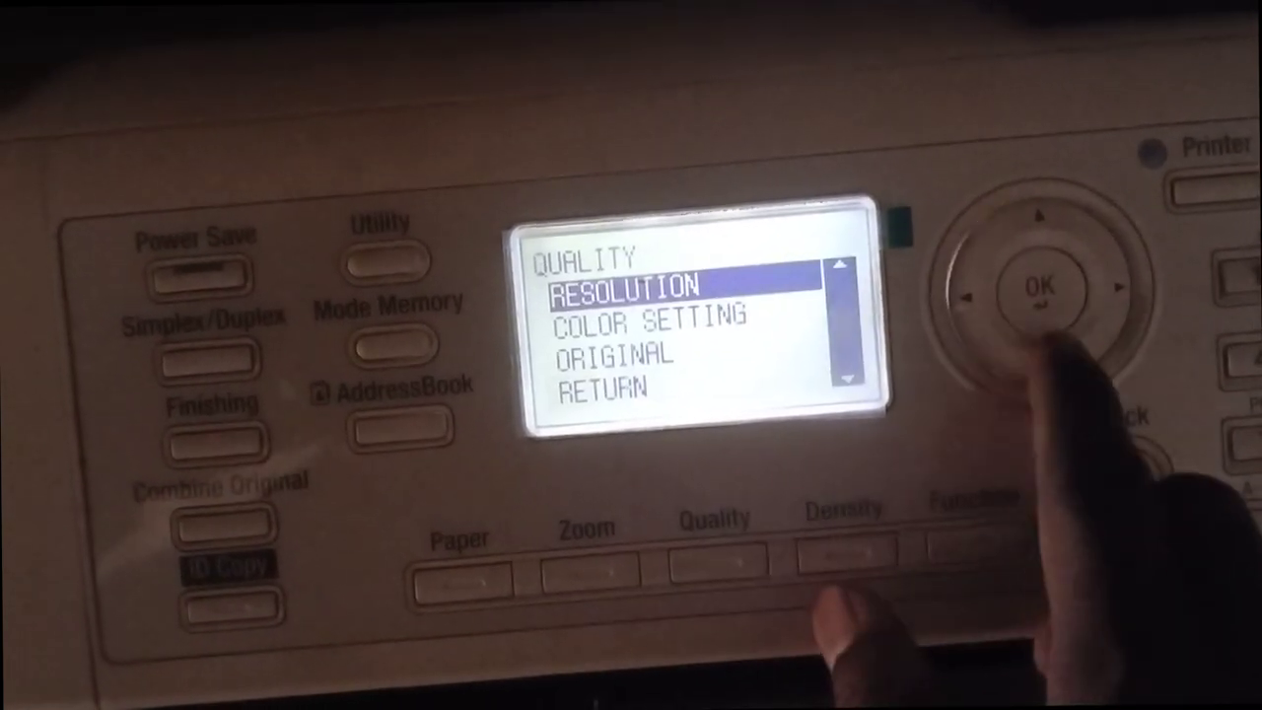
{"action": "left_click", "coordinate": [1033, 281]}
{"action": "left_click", "coordinate": [1033, 345]}
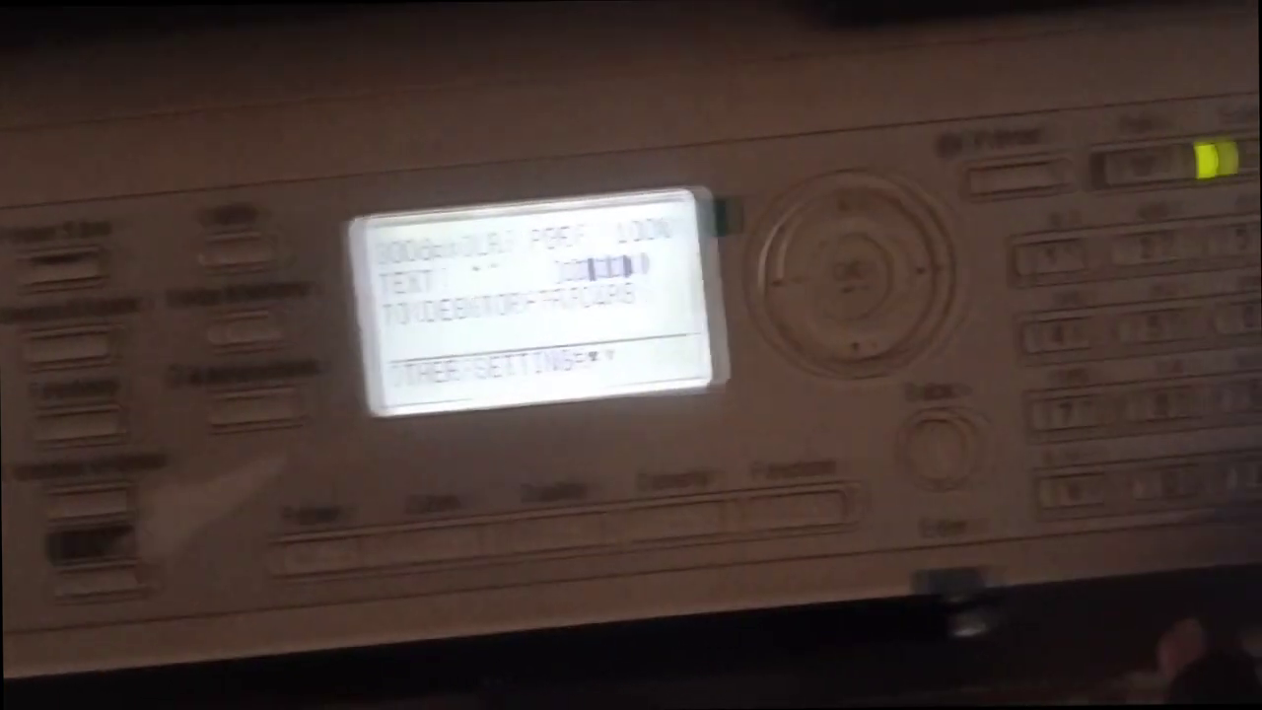
{"action": "left_click", "coordinate": [1001, 367]}
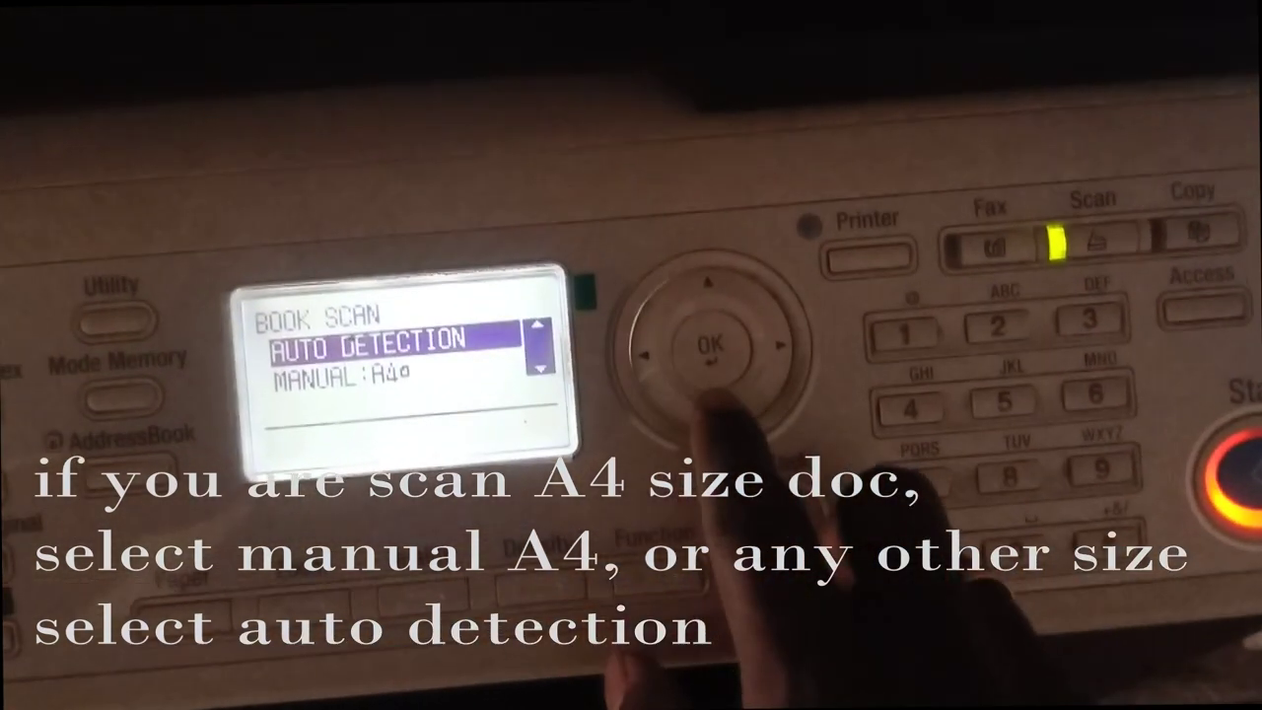
{"action": "left_click", "coordinate": [599, 371]}
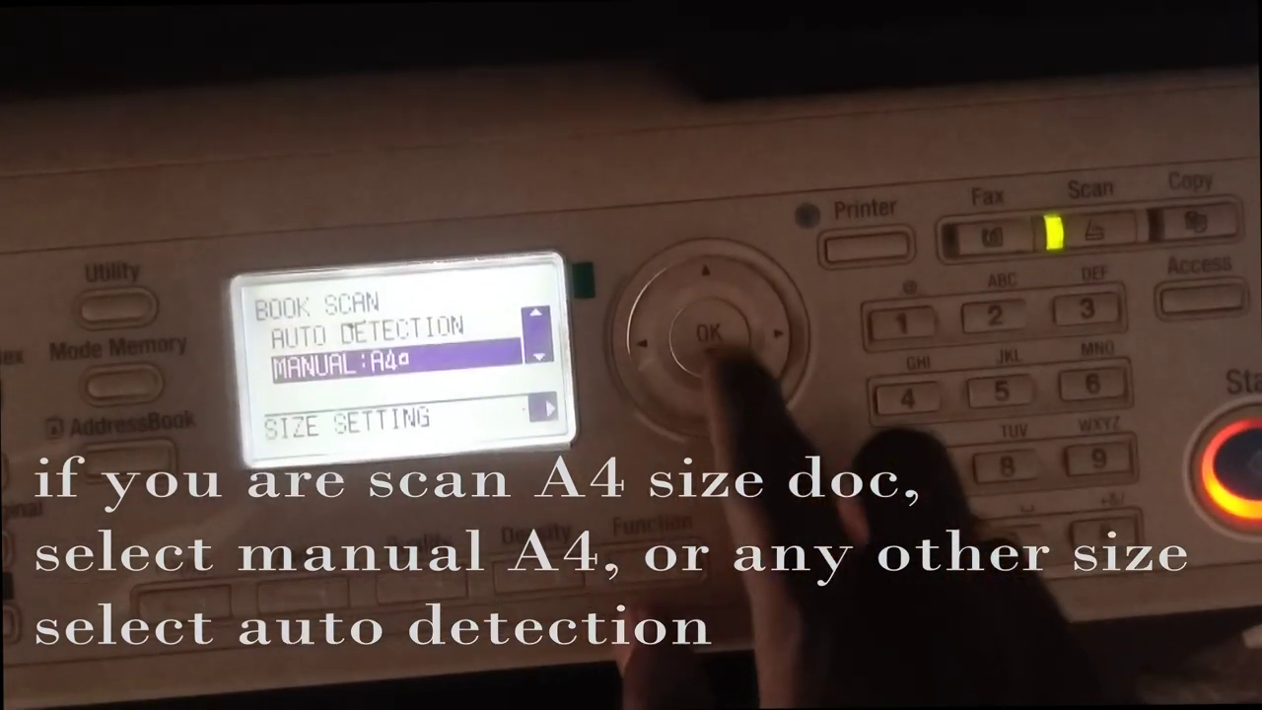
{"action": "left_click", "coordinate": [702, 333]}
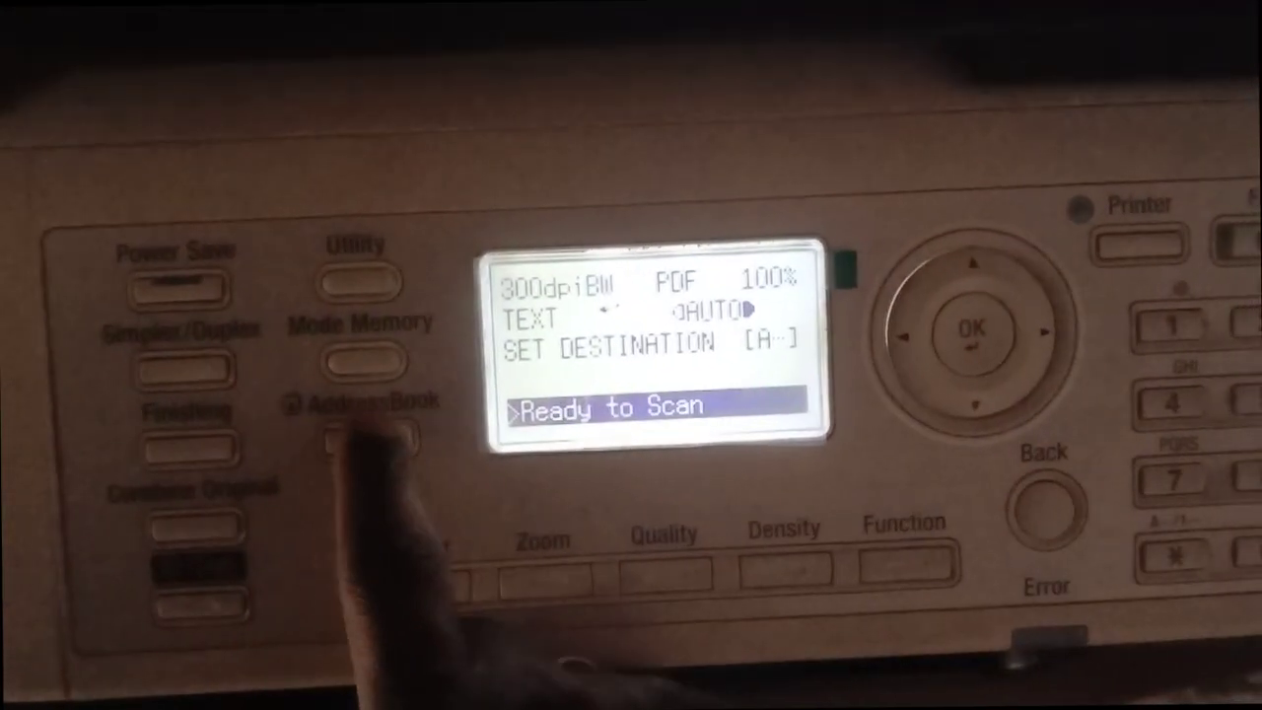
{"action": "left_click", "coordinate": [369, 436]}
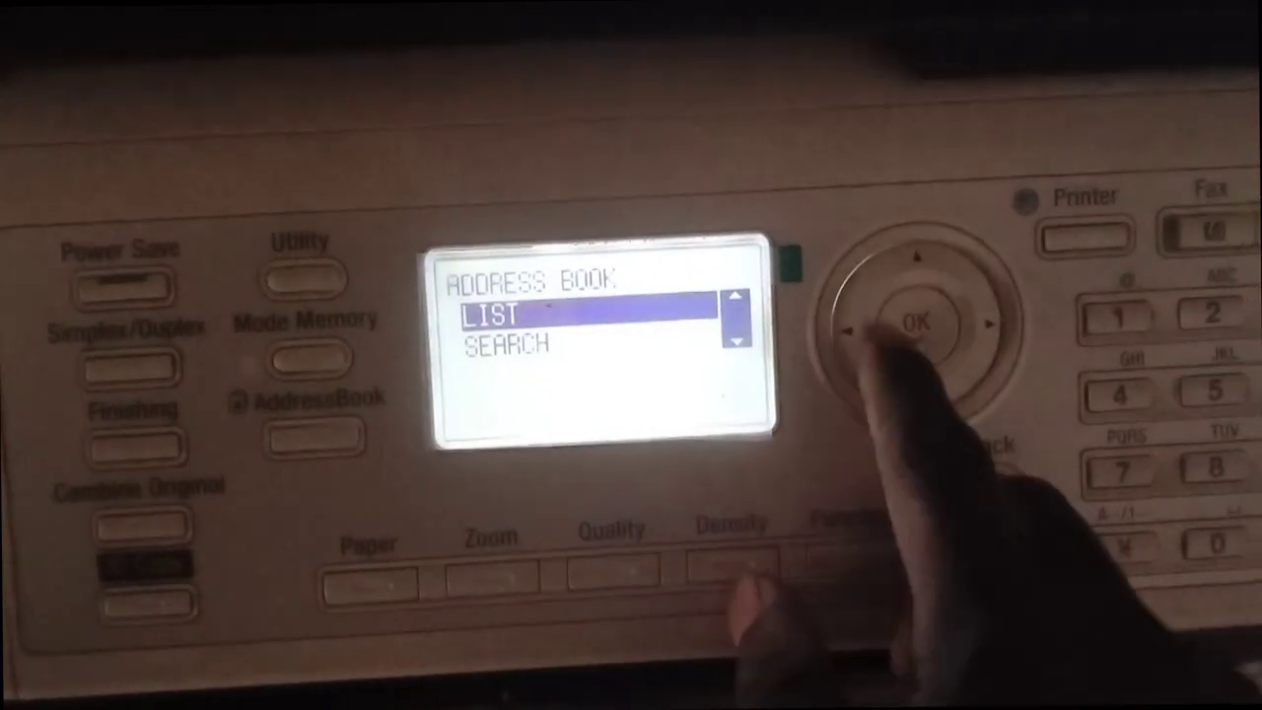
{"action": "left_click", "coordinate": [916, 322]}
{"action": "left_click", "coordinate": [915, 322]}
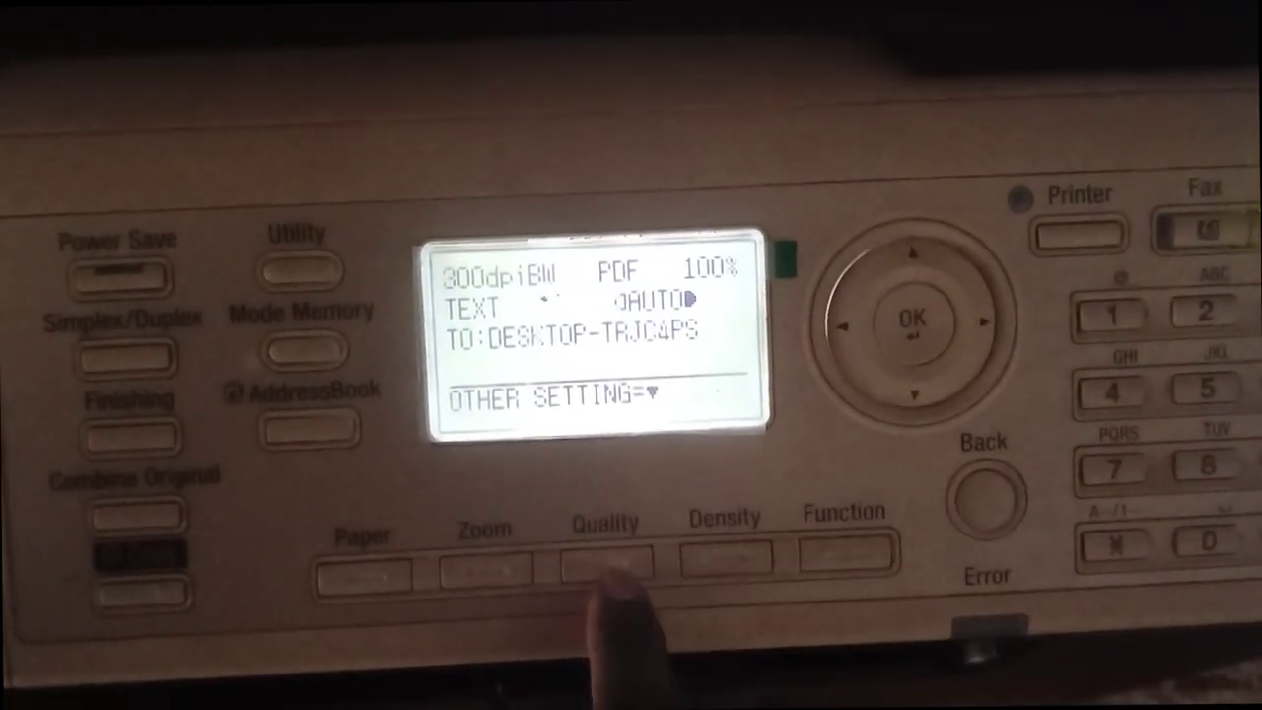
{"action": "left_click", "coordinate": [606, 559]}
{"action": "left_click", "coordinate": [911, 388]}
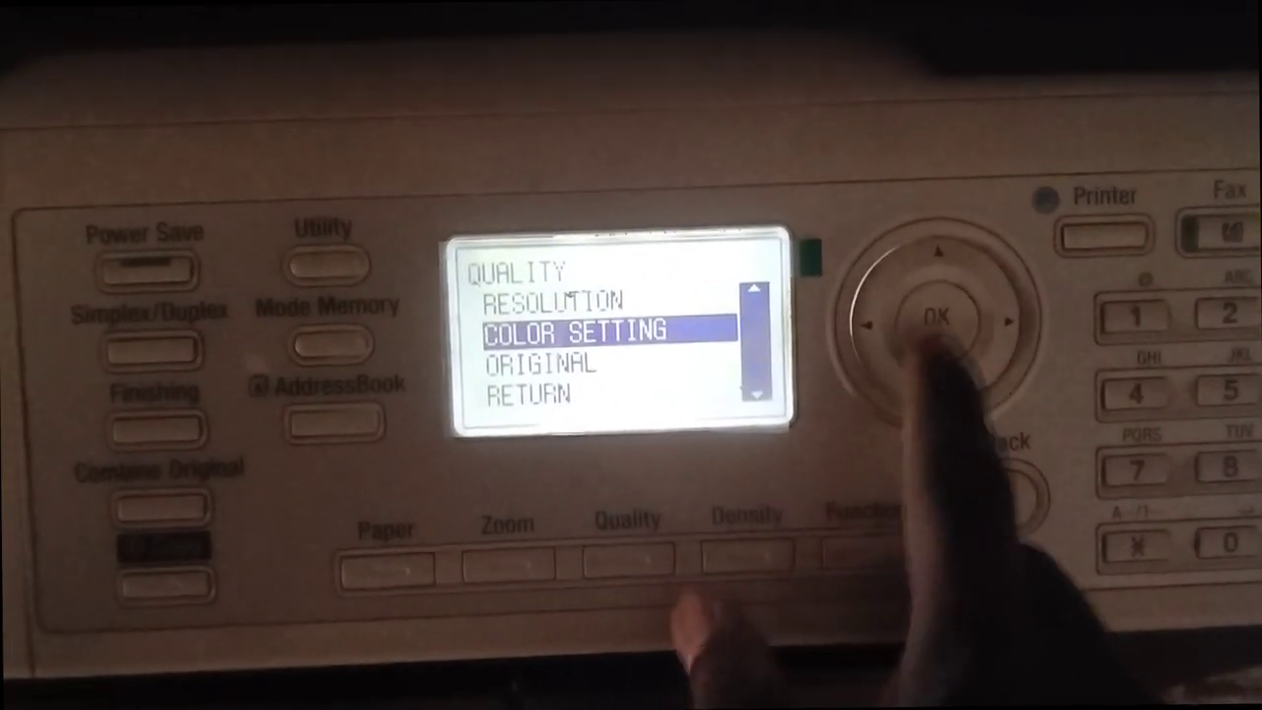
{"action": "left_click", "coordinate": [910, 313]}
{"action": "left_click", "coordinate": [953, 416]}
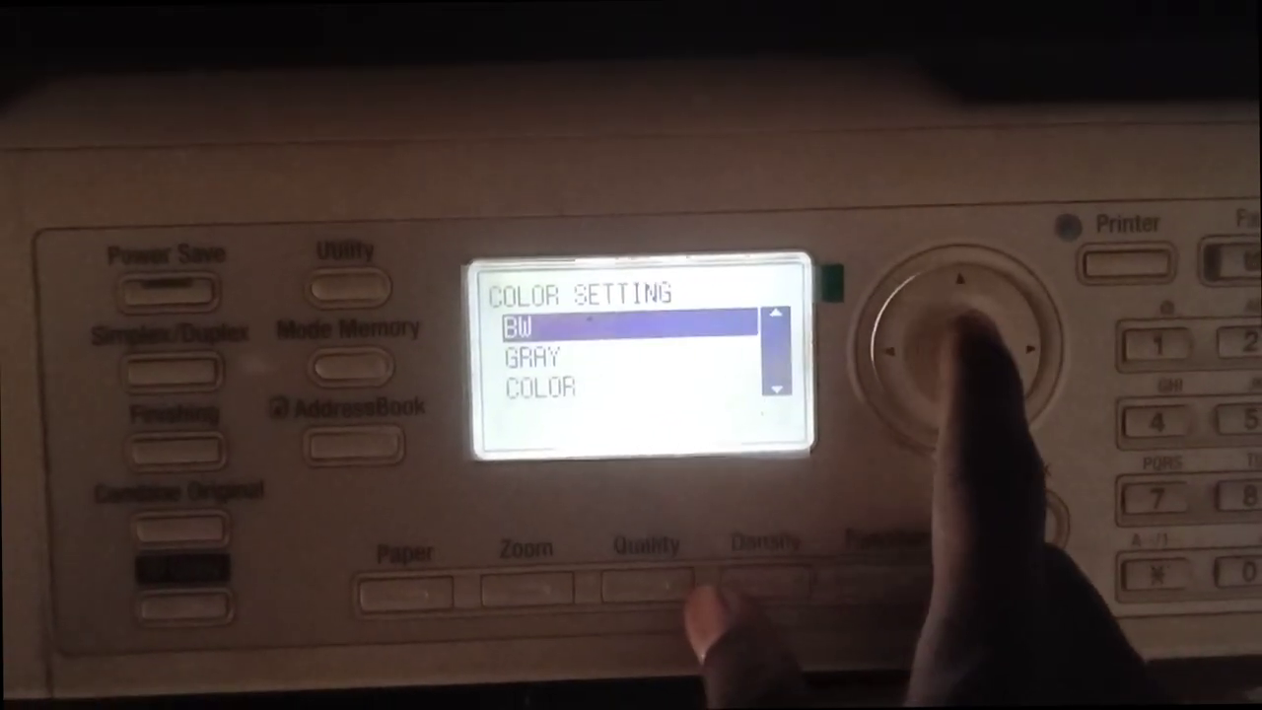
{"action": "left_click", "coordinate": [957, 291]}
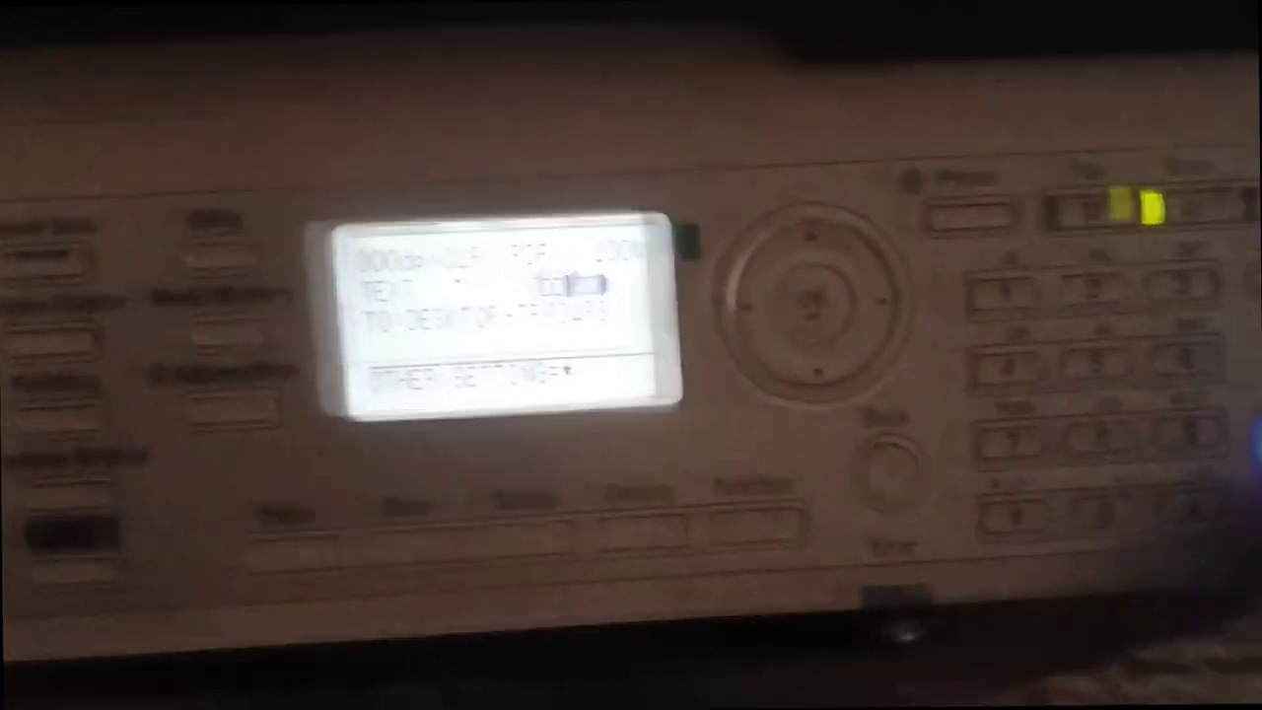
{"action": "left_click", "coordinate": [1055, 388]}
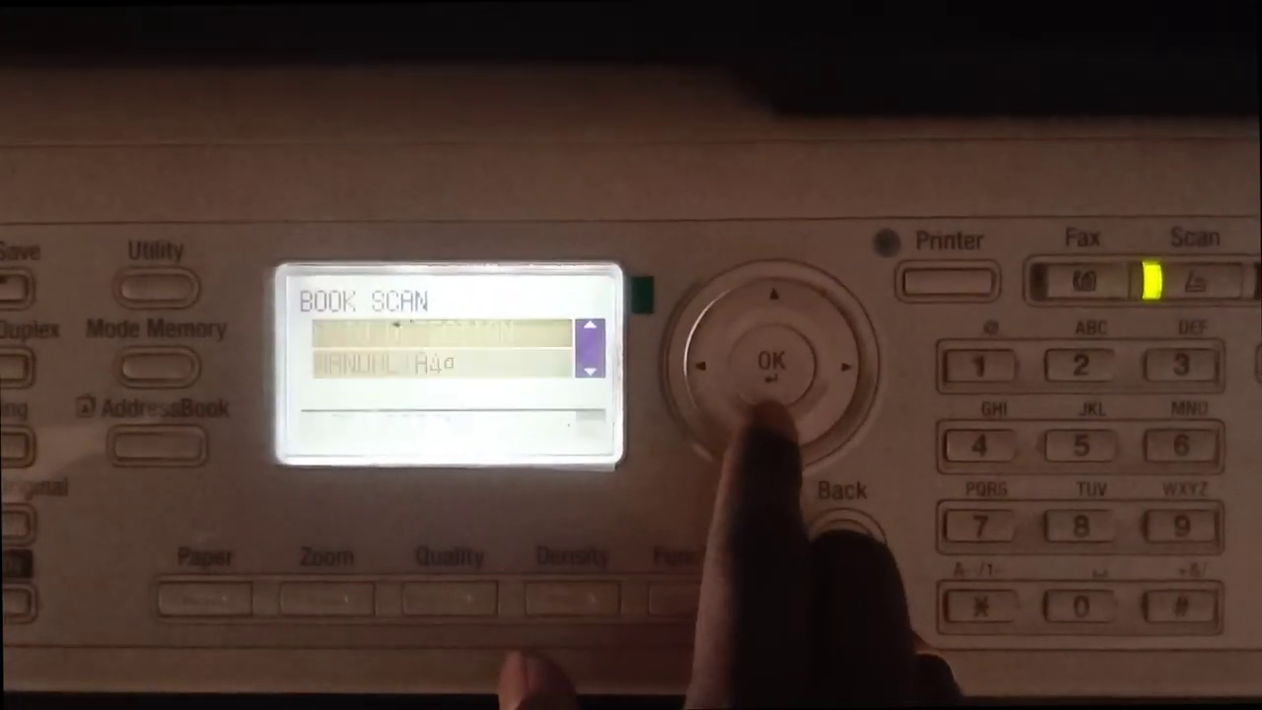
{"action": "left_click", "coordinate": [771, 419]}
{"action": "left_click", "coordinate": [772, 363]}
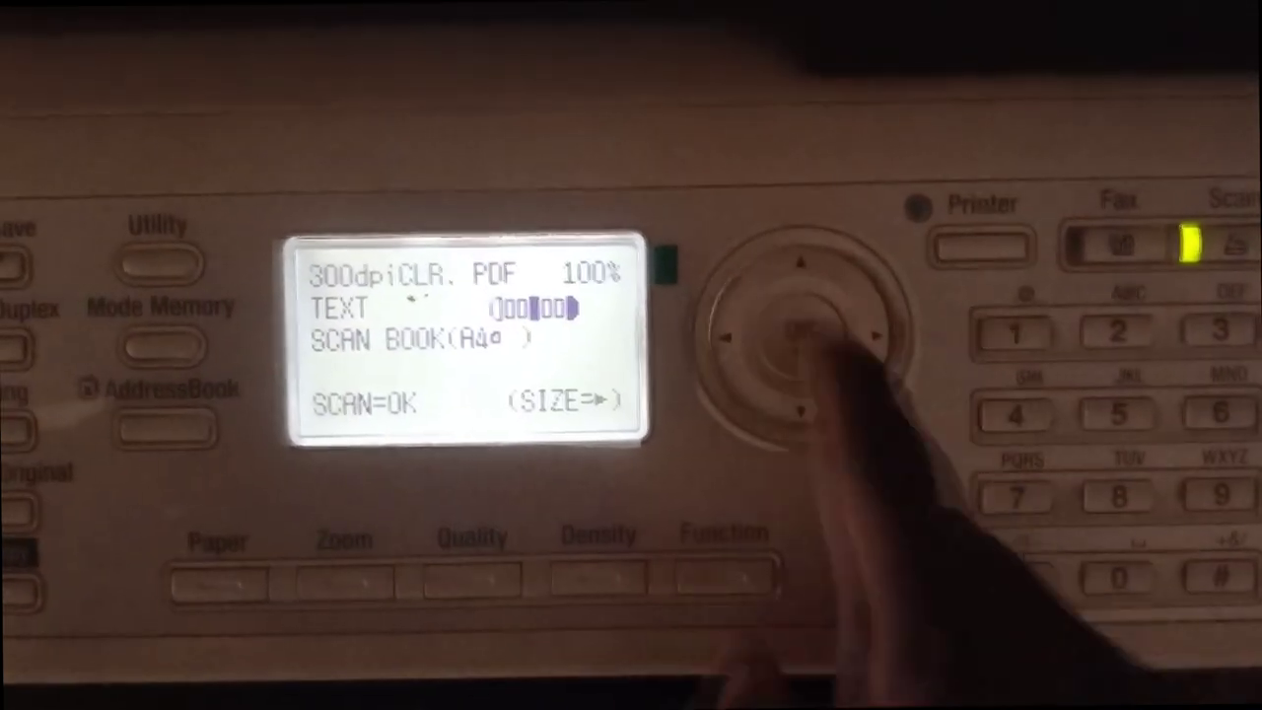